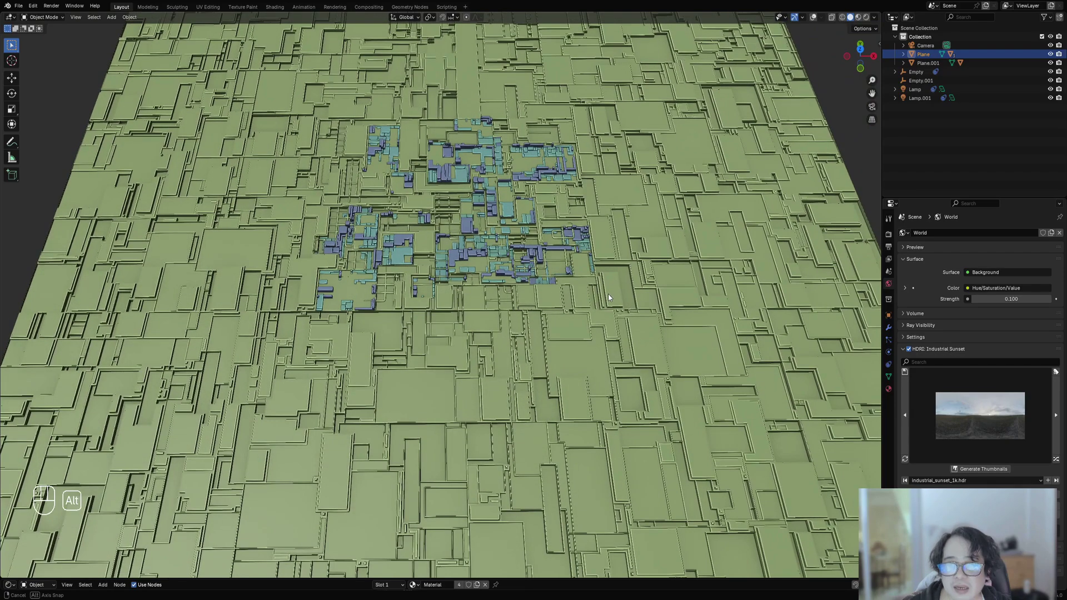
Select the large panelled ground plane and show the viewport overlays
{"action": "scroll", "coordinate": [602, 250], "scroll_direction": "down", "scroll_amount": 1}
{"action": "middle_click_drag", "start_coordinate": [600, 239], "coordinate": [582, 354], "text": "shift"}
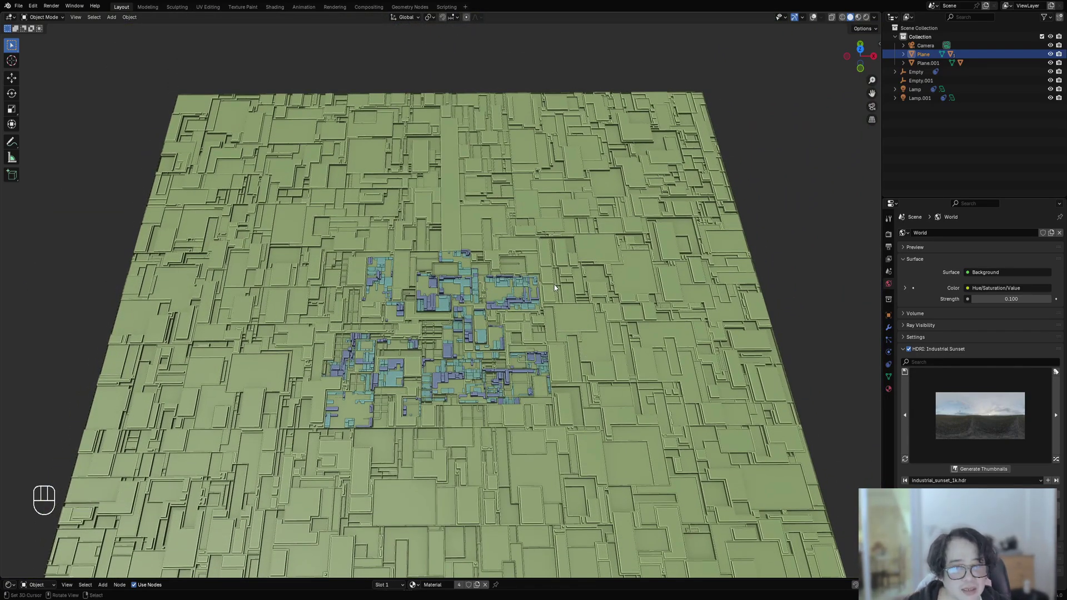
{"action": "left_click", "coordinate": [575, 243]}
{"action": "key", "text": "shift+alt+z"}
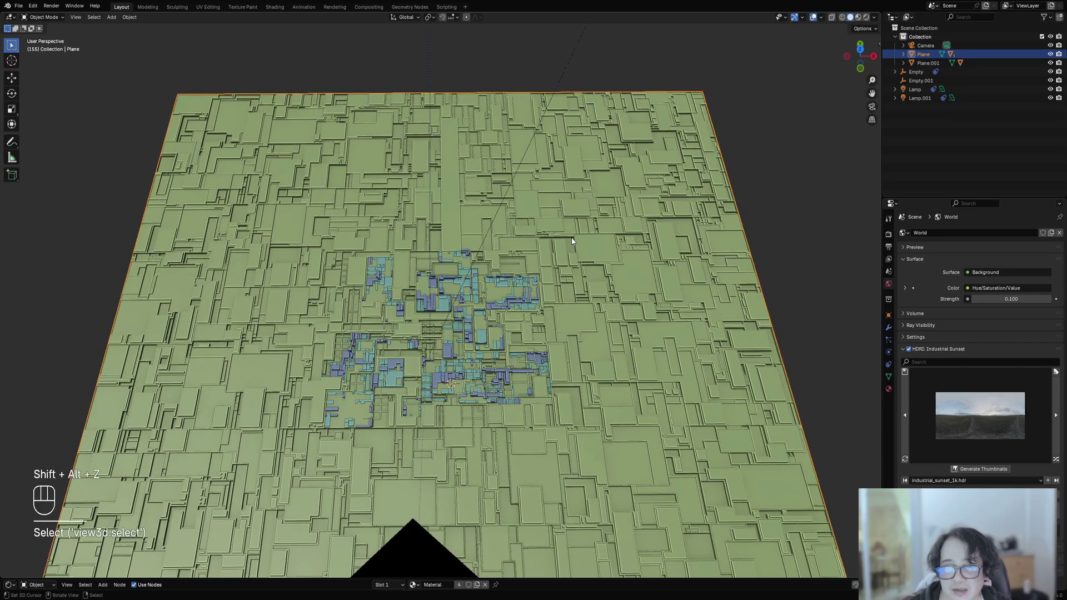
{"action": "key", "text": "g"}
{"action": "right_click", "coordinate": [587, 241]}
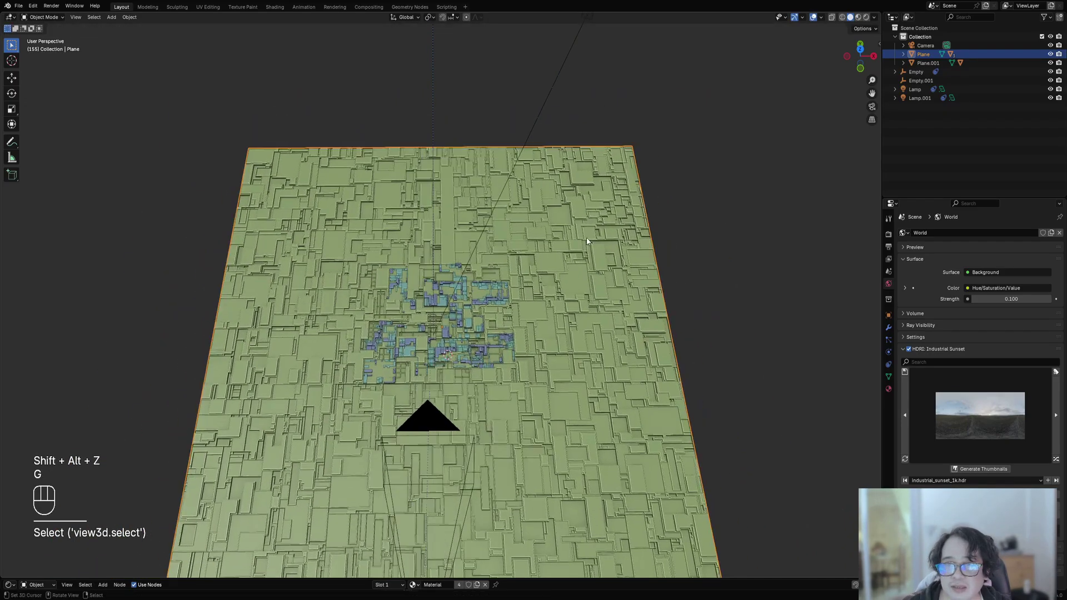
From the top view, add a mesh plane in the empty space beside the panelled ground and shift it slightly
{"action": "middle_click_drag", "start_coordinate": [587, 242], "coordinate": [152, 340]}
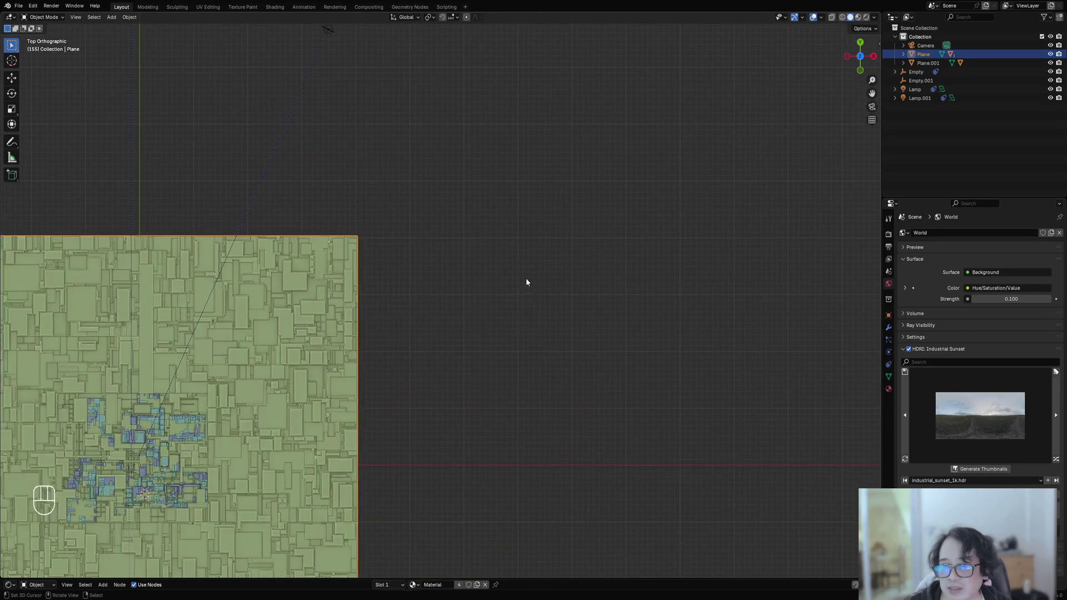
{"action": "right_click", "coordinate": [526, 255], "text": "shift"}
{"action": "key", "text": "shift+a"}
{"action": "mouse_move", "coordinate": [525, 265]}
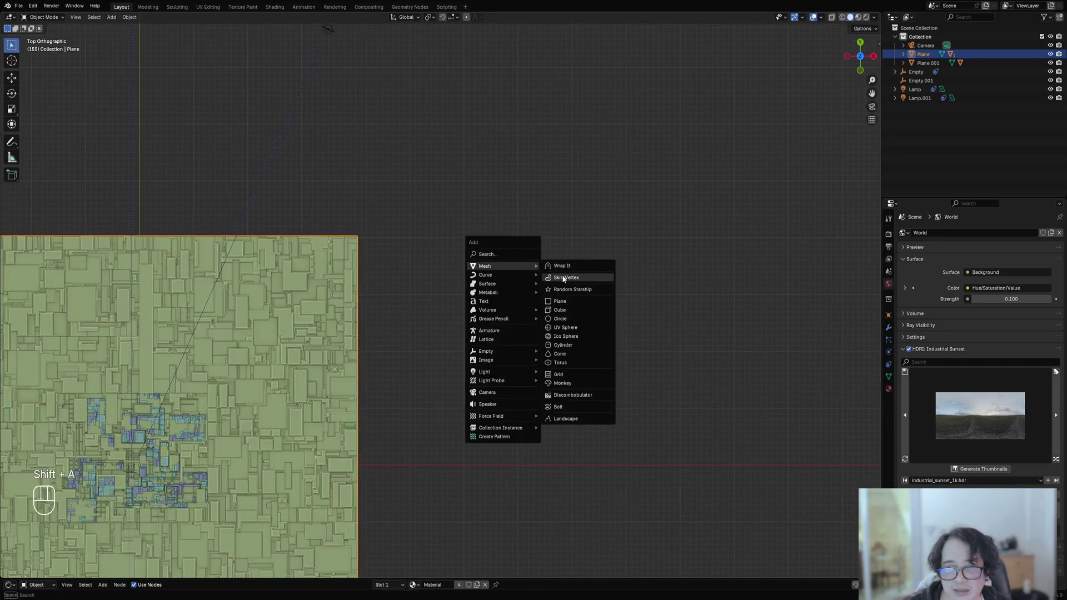
{"action": "left_click", "coordinate": [565, 300]}
{"action": "key", "text": "g"}
{"action": "left_click", "coordinate": [650, 288]}
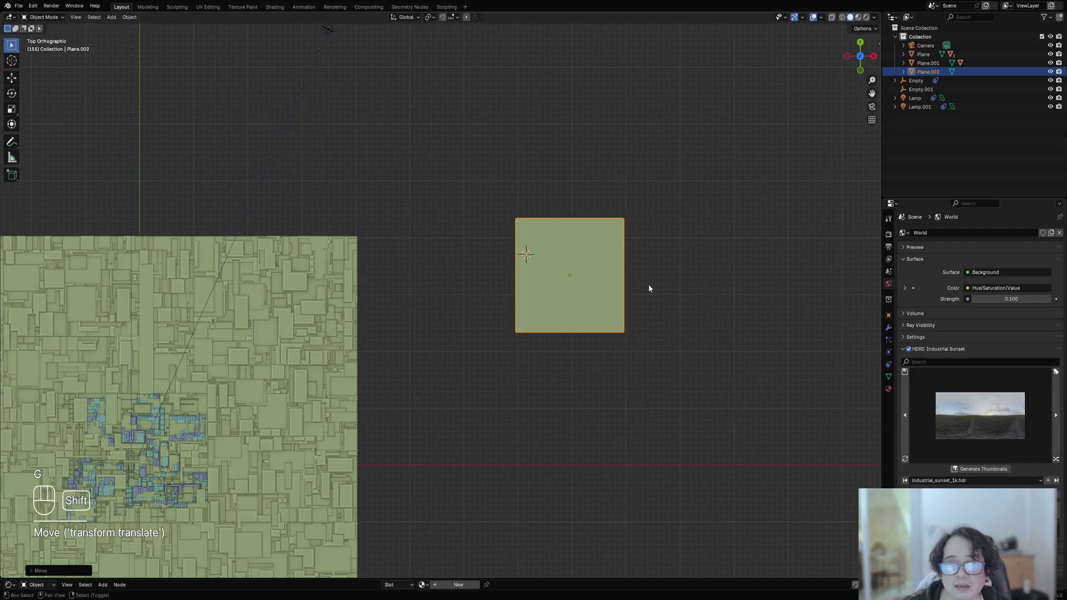
Subdivide the new plane's whole mesh four times, deselect everything and return to Object Mode
{"action": "scroll", "coordinate": [560, 279], "scroll_direction": "up", "scroll_amount": 5}
{"action": "key", "text": "Tab"}
{"action": "middle_click_drag", "start_coordinate": [560, 279], "coordinate": [460, 323], "text": "shift"}
{"action": "key", "text": "w"}
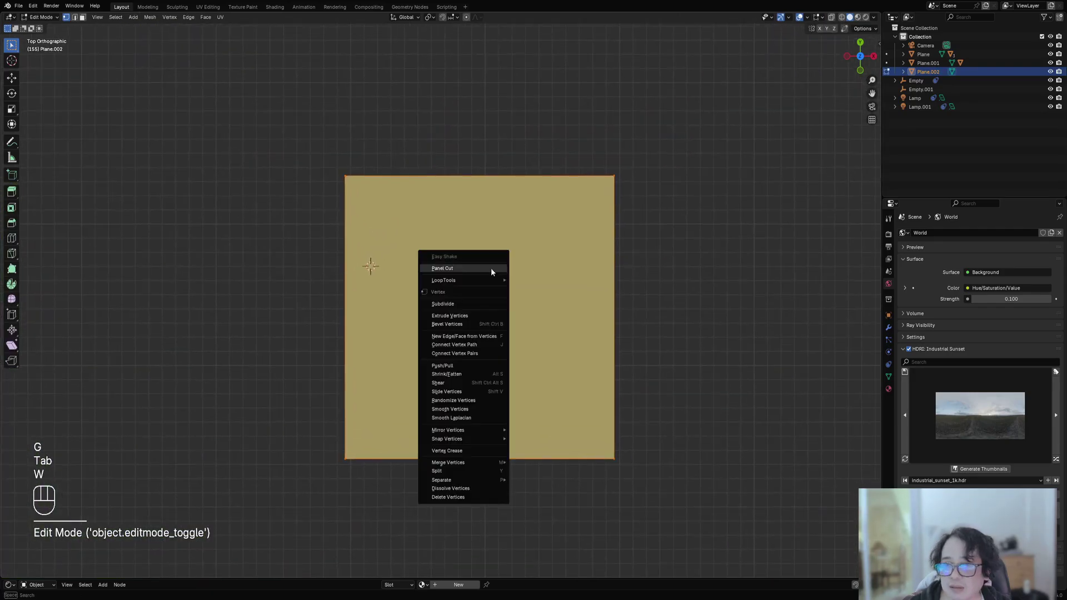
{"action": "key", "text": "w"}
{"action": "key", "text": "w"}
{"action": "left_click", "coordinate": [525, 289]}
{"action": "key", "text": "w"}
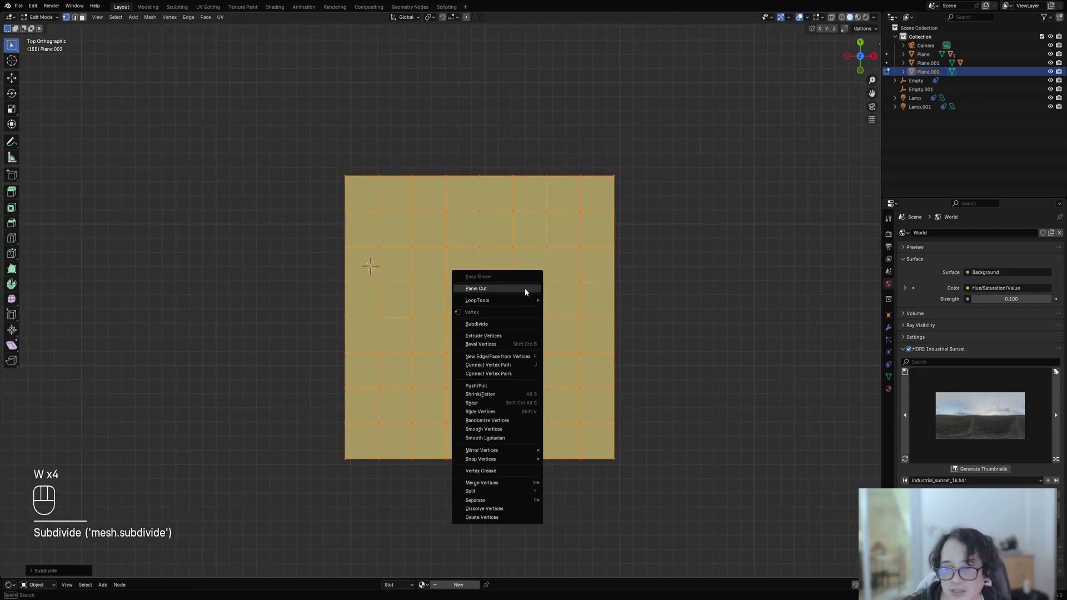
{"action": "left_click", "coordinate": [525, 288]}
{"action": "middle_click_drag", "start_coordinate": [524, 288], "coordinate": [525, 311]}
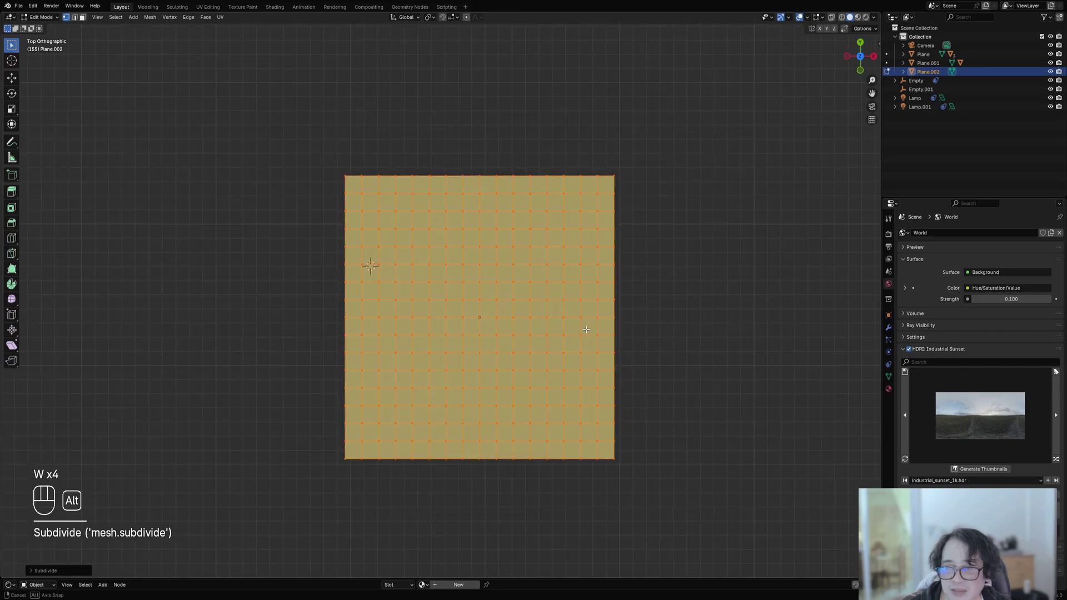
{"action": "key", "text": "alt+a"}
{"action": "key", "text": "Tab"}
Check which object colour option the viewport shading settings use, keeping the new plane selected
{"action": "key", "text": "shift+q"}
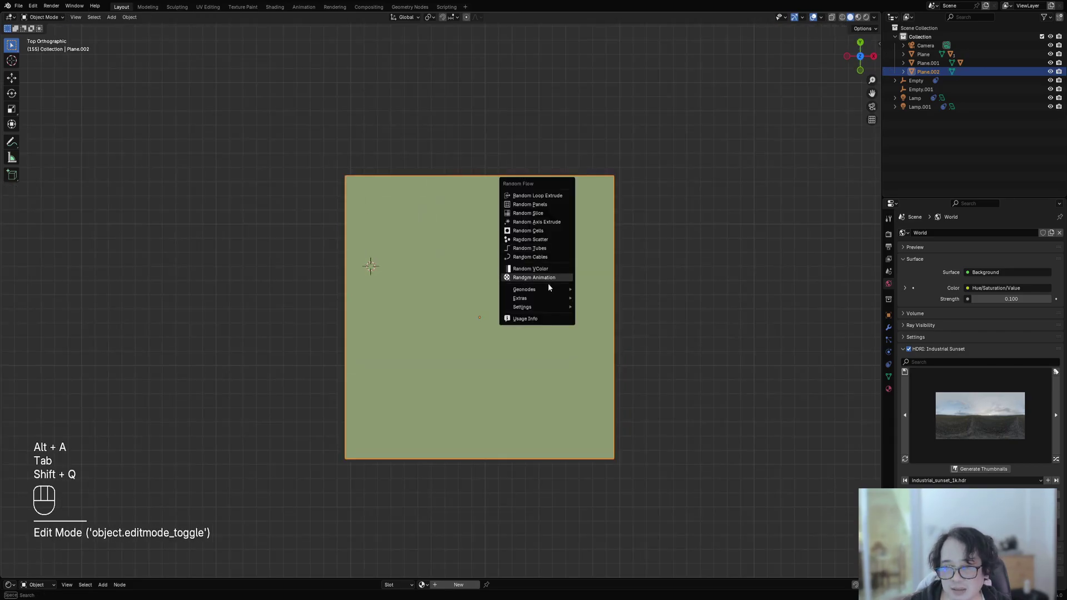
{"action": "left_click", "coordinate": [874, 18]}
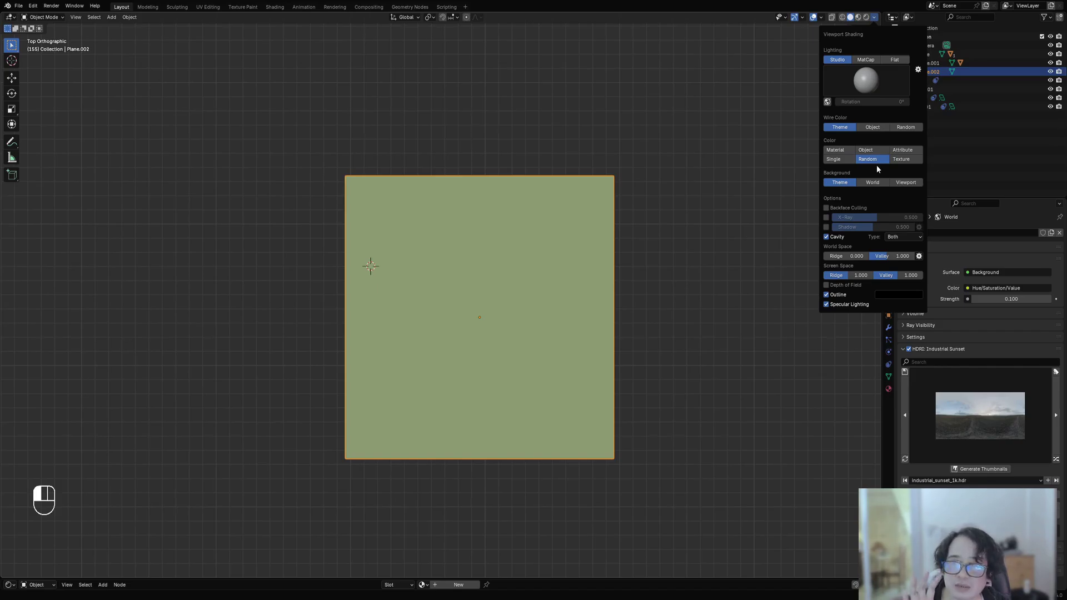
{"action": "left_click", "coordinate": [329, 329]}
{"action": "left_click", "coordinate": [490, 268]}
{"action": "scroll", "coordinate": [504, 266], "scroll_direction": "up", "scroll_amount": 2}
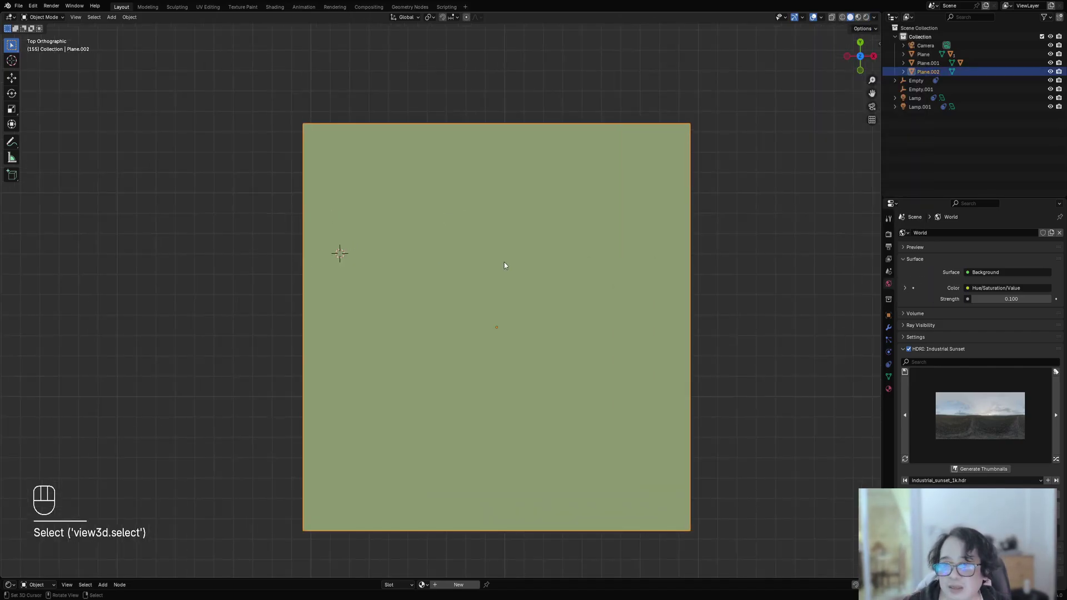
{"action": "key", "text": "shift"}
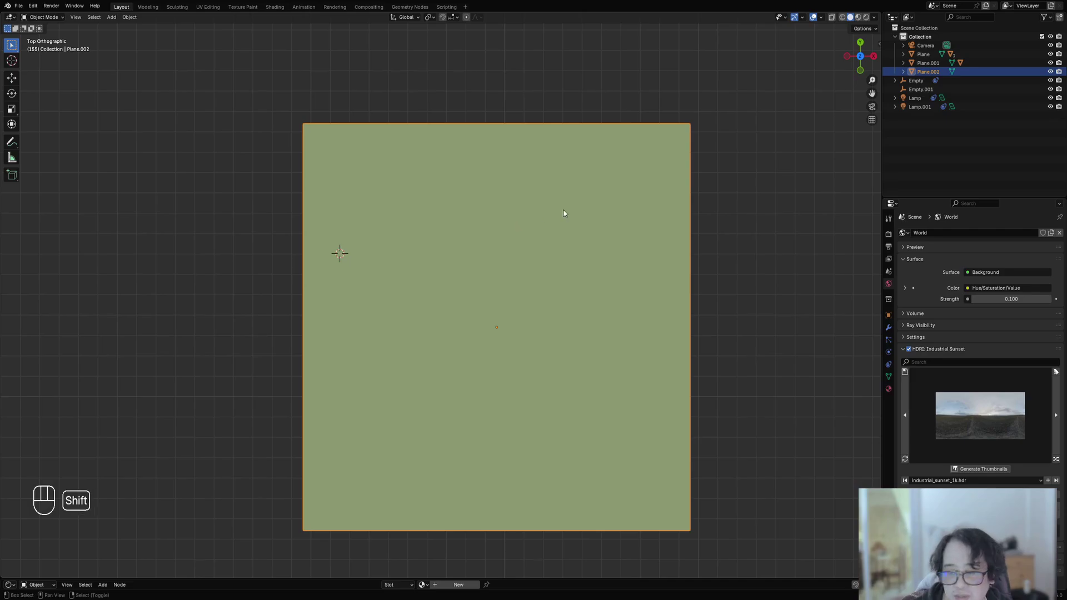
Try to run Random Flow's Partition Mesh on the plane without any faces selected
{"action": "key", "text": "shift+q"}
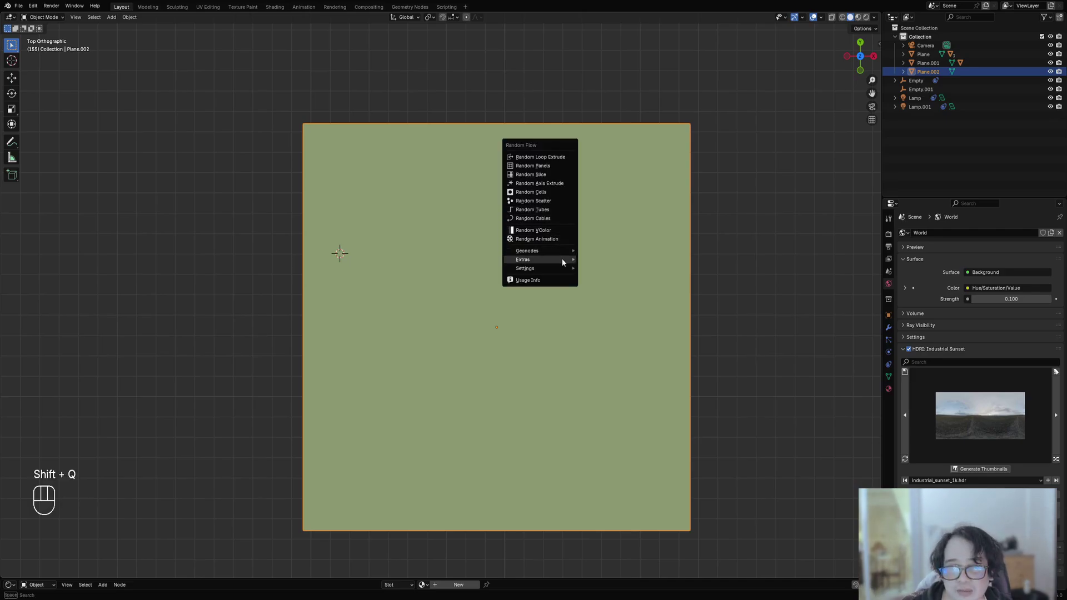
{"action": "mouse_move", "coordinate": [556, 251]}
{"action": "mouse_move", "coordinate": [588, 257]}
{"action": "left_click", "coordinate": [680, 261]}
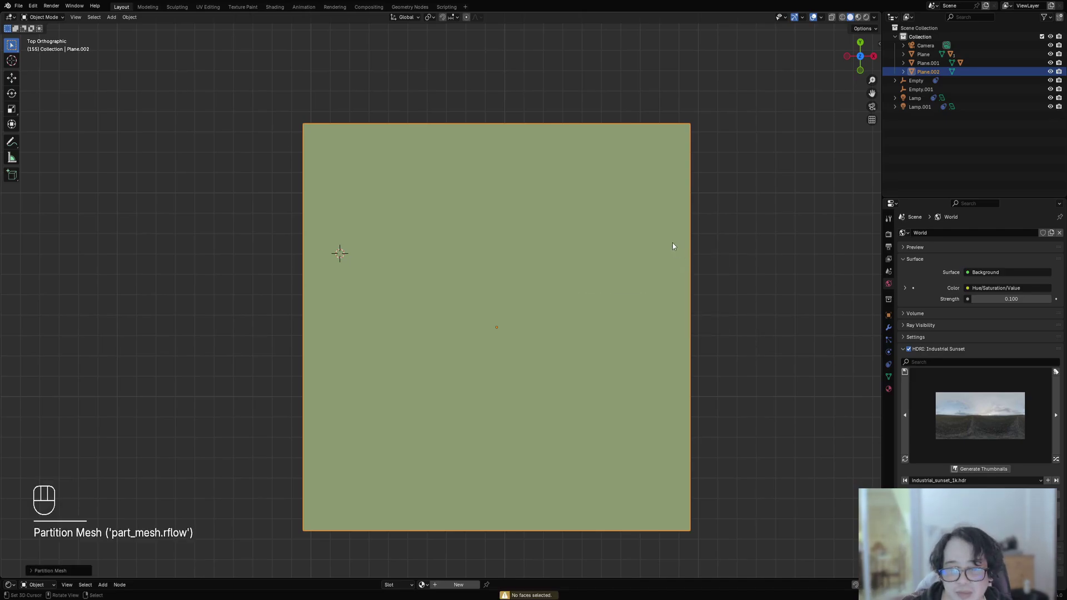
Select all faces of the plane in Edit Mode and start Partition Mesh on it from Object Mode
{"action": "key", "text": "Tab"}
{"action": "key", "text": "a"}
{"action": "key", "text": "Tab"}
{"action": "key", "text": "shift+q"}
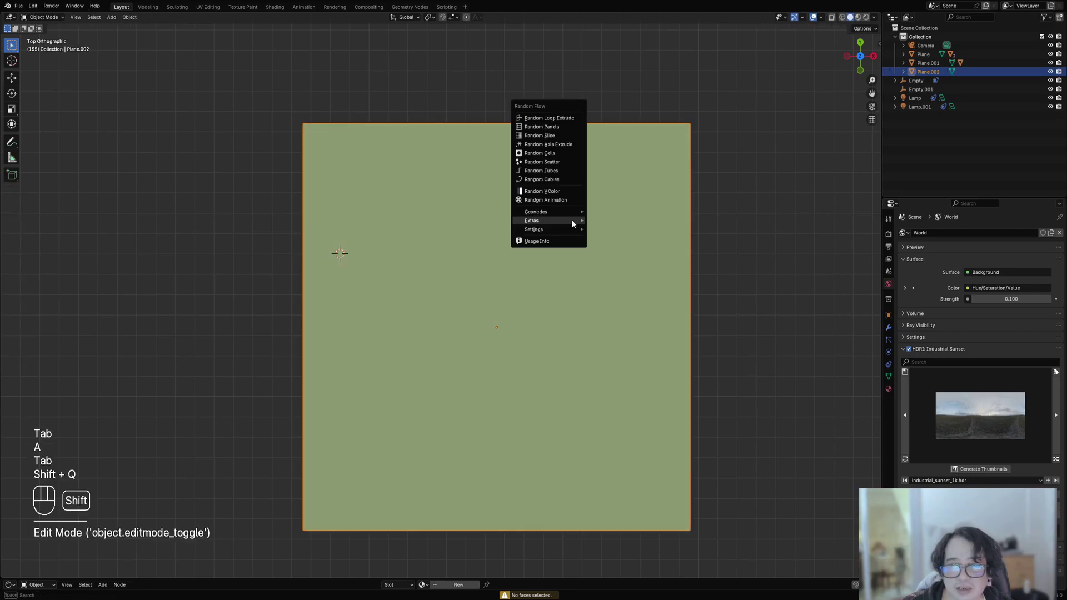
{"action": "mouse_move", "coordinate": [582, 219]}
{"action": "left_click", "coordinate": [670, 220]}
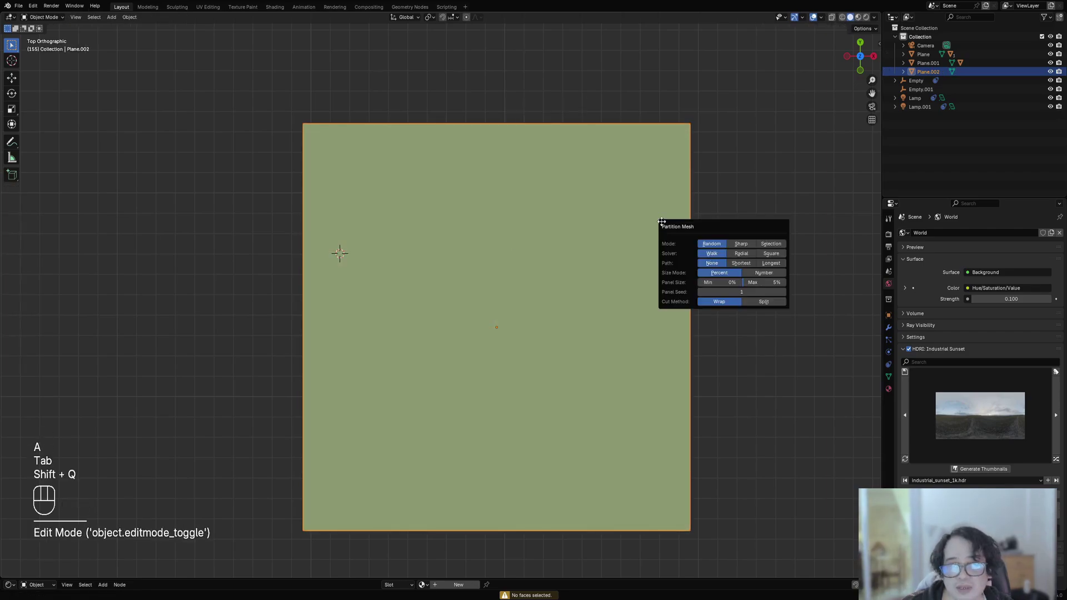
{"action": "left_click_drag", "start_coordinate": [706, 226], "coordinate": [707, 205]}
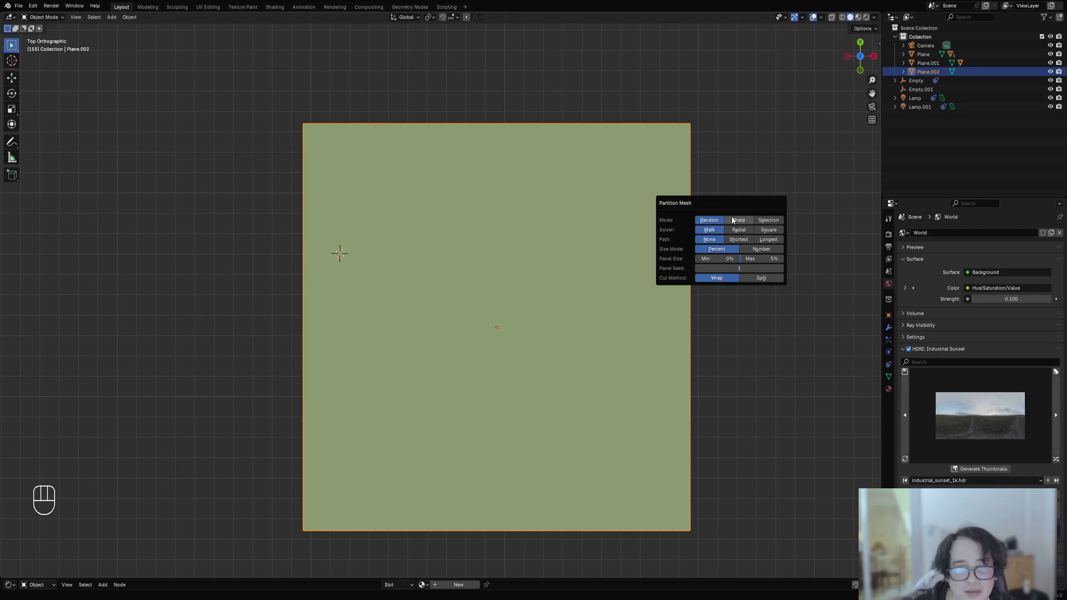
Partition the plane with the Square solver, and try the Number size mode with an adjusted maximum panel size
{"action": "left_click", "coordinate": [765, 231]}
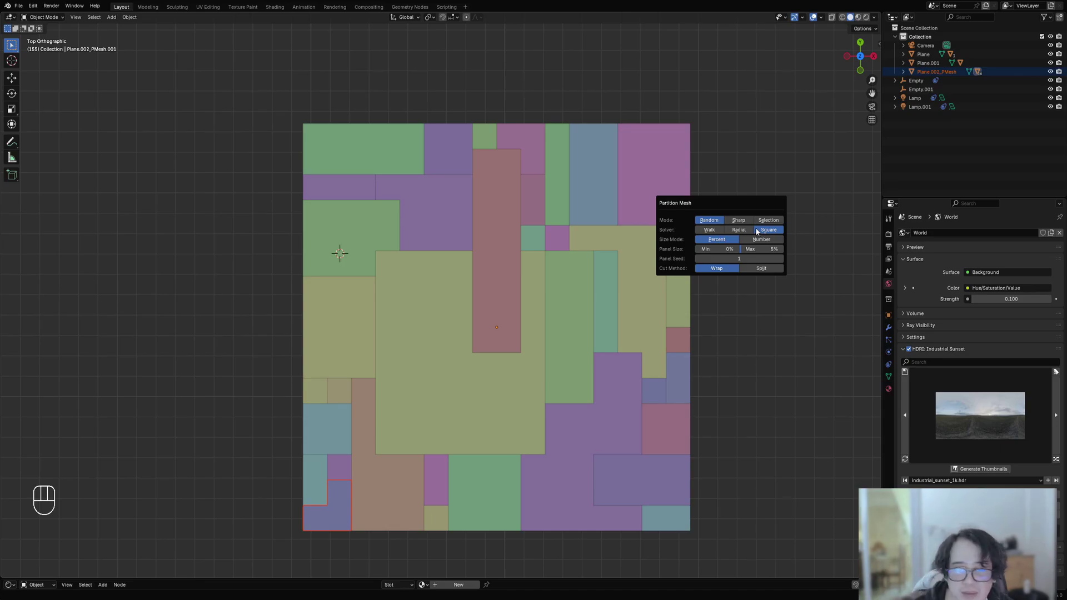
{"action": "left_click", "coordinate": [761, 238]}
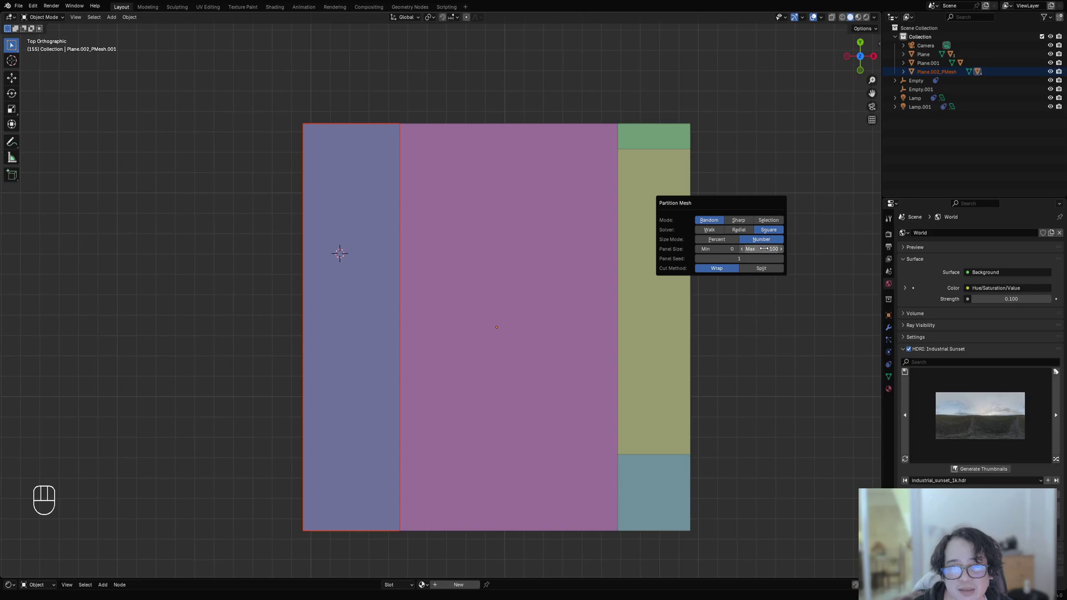
{"action": "left_click_drag", "start_coordinate": [762, 249], "coordinate": [719, 249], "text": "shift"}
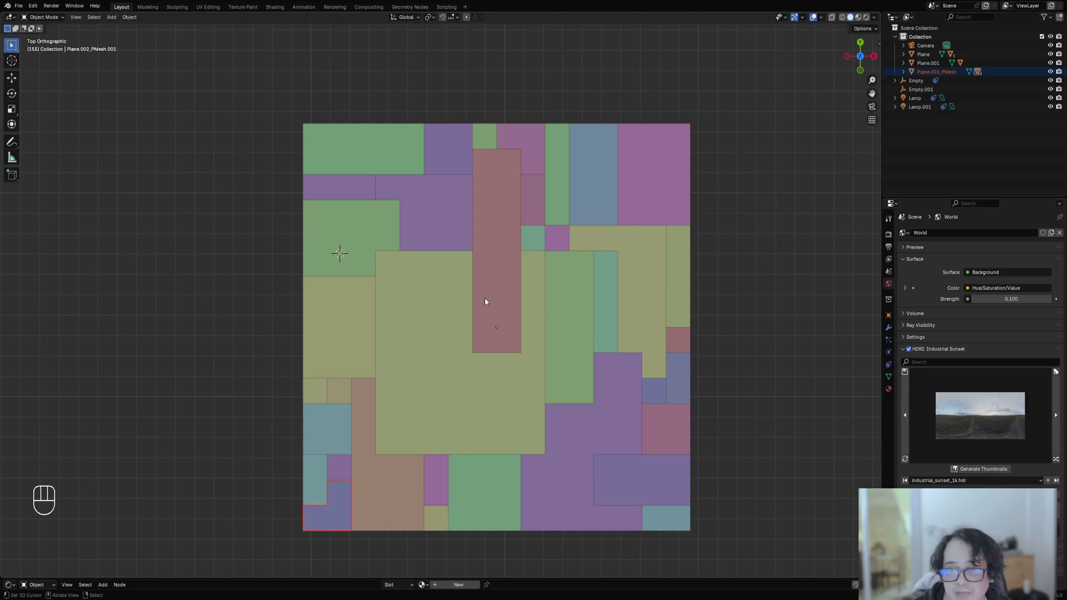
Inspect several partitioned panels one after another, viewing each panel's own mesh in Edit Mode
{"action": "left_click", "coordinate": [466, 305]}
{"action": "key", "text": "Tab"}
{"action": "middle_click_drag", "start_coordinate": [466, 305], "coordinate": [559, 213]}
{"action": "scroll", "coordinate": [535, 300], "scroll_direction": "up", "scroll_amount": 3}
{"action": "key", "text": "Tab"}
{"action": "right_click", "coordinate": [556, 299]}
{"action": "key", "text": "Tab"}
{"action": "key", "text": "Tab"}
{"action": "key", "text": "Tab"}
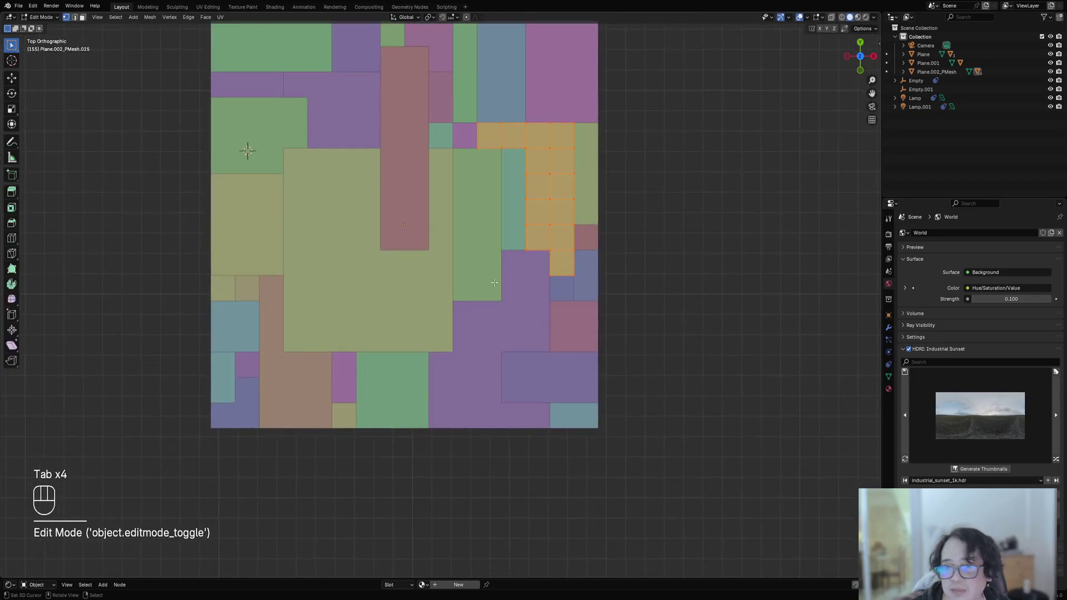
{"action": "key", "text": "Tab"}
{"action": "right_click", "coordinate": [515, 291]}
{"action": "key", "text": "Tab"}
{"action": "key", "text": "Tab"}
{"action": "scroll", "coordinate": [428, 246], "scroll_direction": "down", "scroll_amount": 2}
{"action": "middle_click_drag", "start_coordinate": [428, 243], "coordinate": [597, 383], "text": "shift"}
{"action": "scroll", "coordinate": [578, 356], "scroll_direction": "up", "scroll_amount": 2}
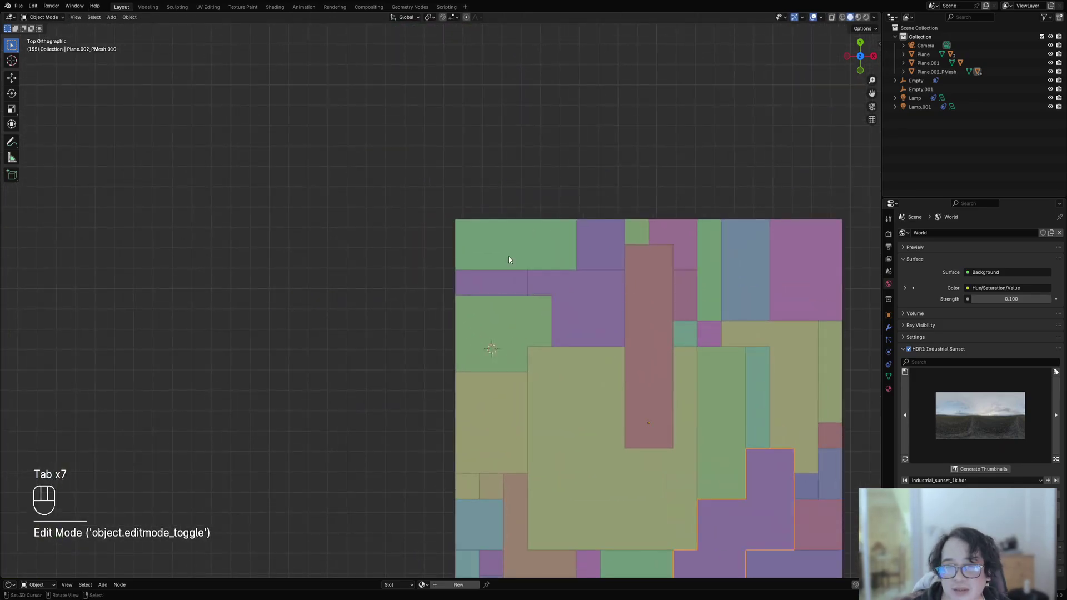
{"action": "right_click", "coordinate": [507, 259]}
{"action": "key", "text": "Tab"}
{"action": "key", "text": "Tab"}
{"action": "scroll", "coordinate": [522, 285], "scroll_direction": "down", "scroll_amount": 4}
{"action": "middle_click_drag", "start_coordinate": [522, 285], "coordinate": [485, 209], "text": "shift"}
{"action": "scroll", "coordinate": [575, 318], "scroll_direction": "up", "scroll_amount": 4}
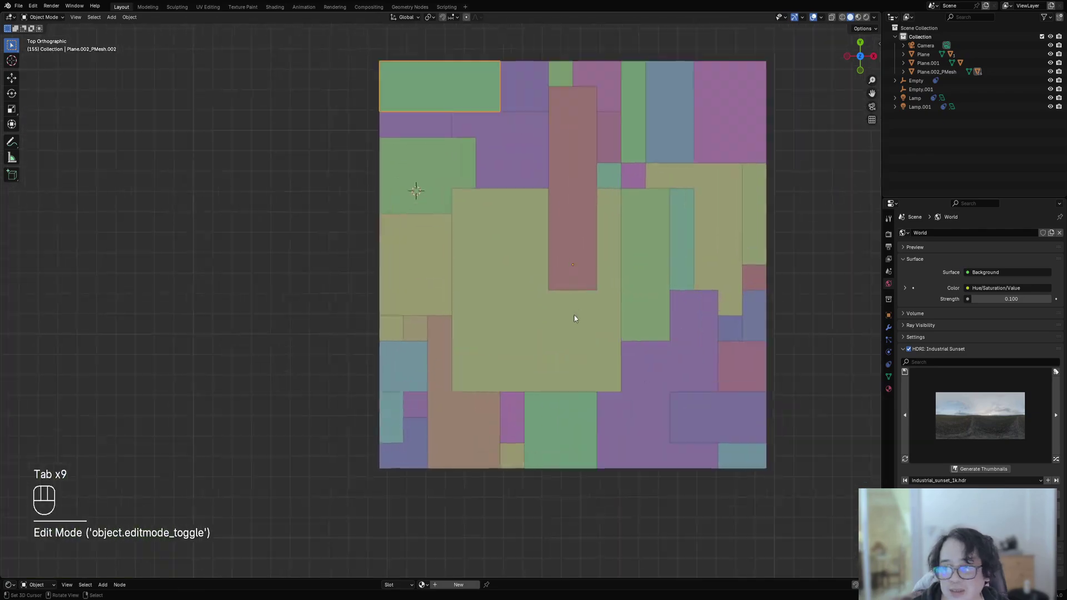
{"action": "right_click", "coordinate": [503, 327]}
{"action": "key", "text": "Tab"}
{"action": "key", "text": "Tab"}
{"action": "scroll", "coordinate": [504, 344], "scroll_direction": "down", "scroll_amount": 2}
{"action": "scroll", "coordinate": [539, 313], "scroll_direction": "up", "scroll_amount": 3}
{"action": "middle_click_drag", "start_coordinate": [505, 383], "coordinate": [449, 449], "text": "shift"}
{"action": "right_click", "coordinate": [463, 338]}
{"action": "scroll", "coordinate": [602, 278], "scroll_direction": "down", "scroll_amount": 3}
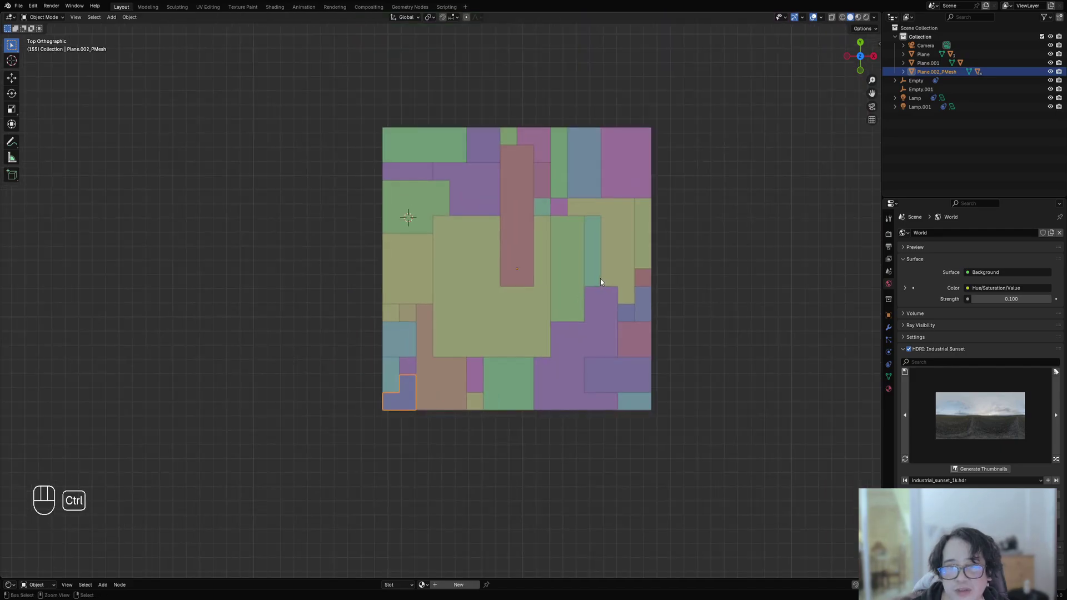
Undo the recent panel selections and mode switches, ending in Object Mode
{"action": "key", "text": "ctrl+z"}
{"action": "key", "text": "ctrl+z"}
{"action": "key", "text": "ctrl+z"}
{"action": "key", "text": "ctrl+z"}
{"action": "key", "text": "ctrl+z"}
{"action": "key", "text": "ctrl+z"}
{"action": "key", "text": "ctrl+z"}
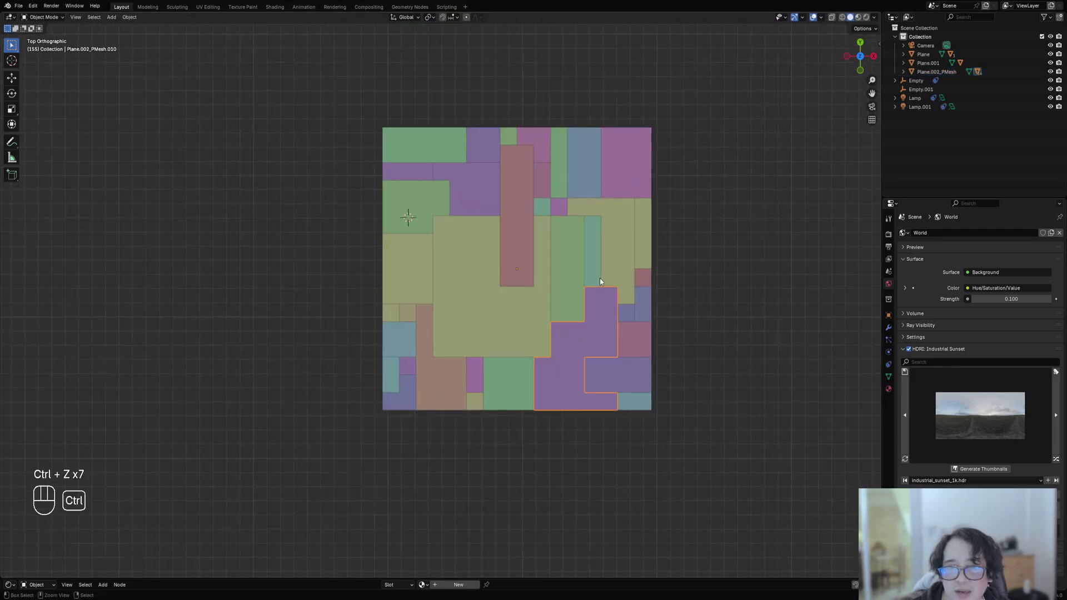
{"action": "key", "text": "ctrl+z"}
{"action": "key", "text": "ctrl+z"}
{"action": "key", "text": "ctrl+z"}
{"action": "key", "text": "ctrl+z"}
{"action": "key", "text": "ctrl+z"}
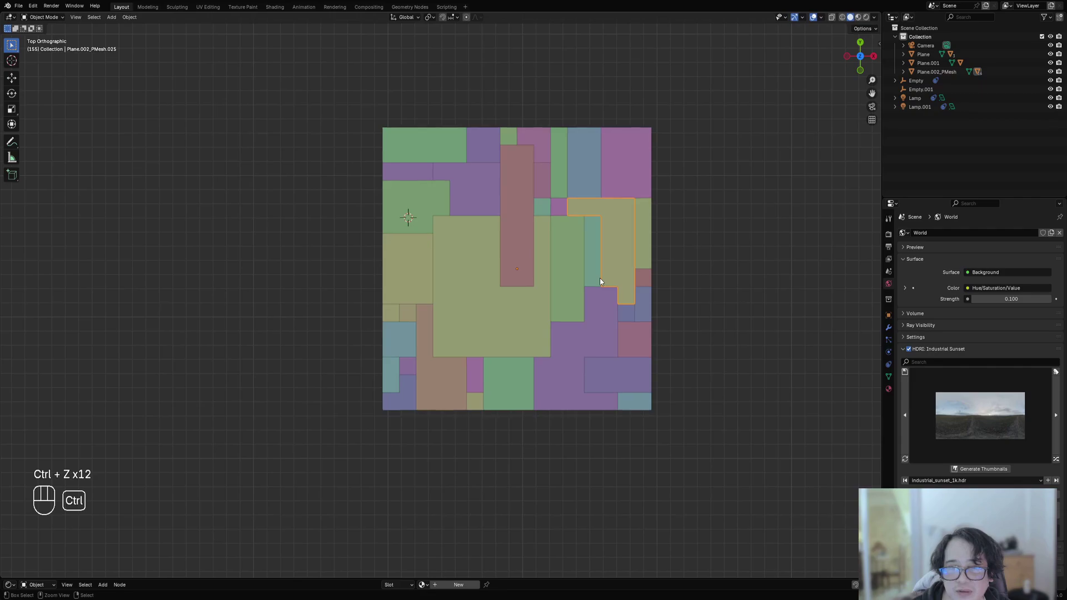
{"action": "key", "text": "ctrl+z"}
{"action": "key", "text": "ctrl+z"}
{"action": "key", "text": "Tab"}
{"action": "middle_click_drag", "start_coordinate": [591, 274], "coordinate": [592, 270], "text": "shift"}
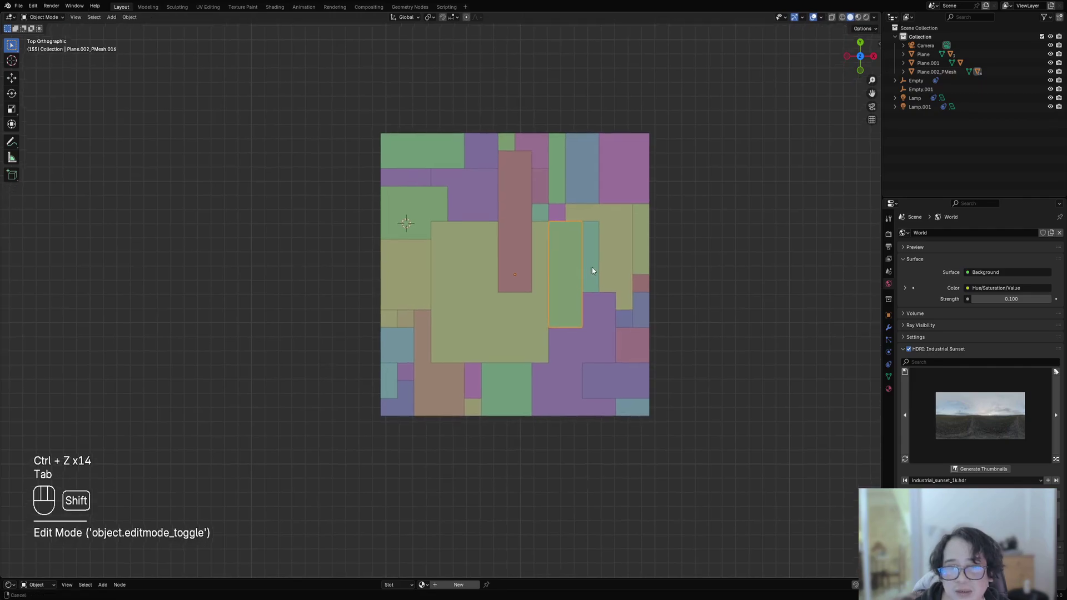
Select the large central panel and restore the original unpartitioned plane using Partition Mesh's revert option
{"action": "scroll", "coordinate": [567, 250], "scroll_direction": "up", "scroll_amount": 1}
{"action": "key", "text": "shift+q"}
{"action": "left_click", "coordinate": [458, 325]}
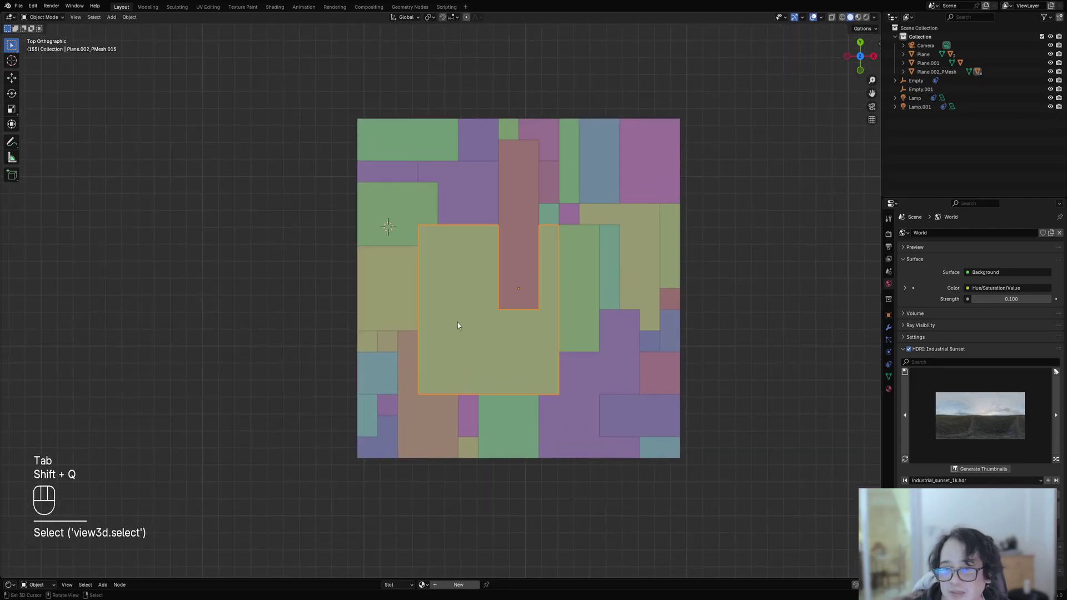
{"action": "key", "text": "shift+q"}
{"action": "mouse_move", "coordinate": [554, 235]}
{"action": "mouse_move", "coordinate": [594, 239]}
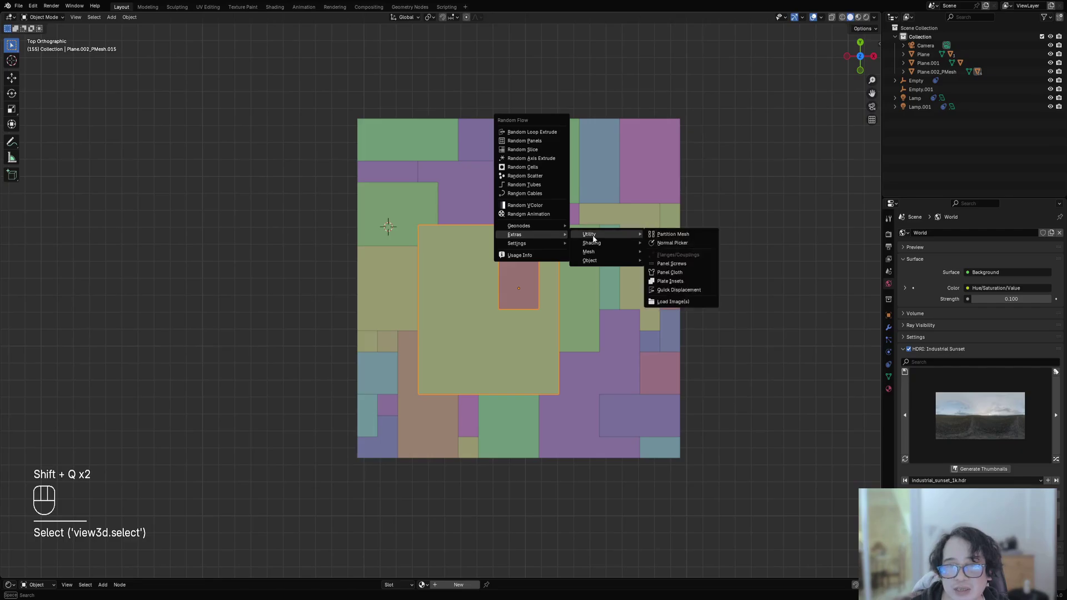
{"action": "key", "text": "ctrl"}
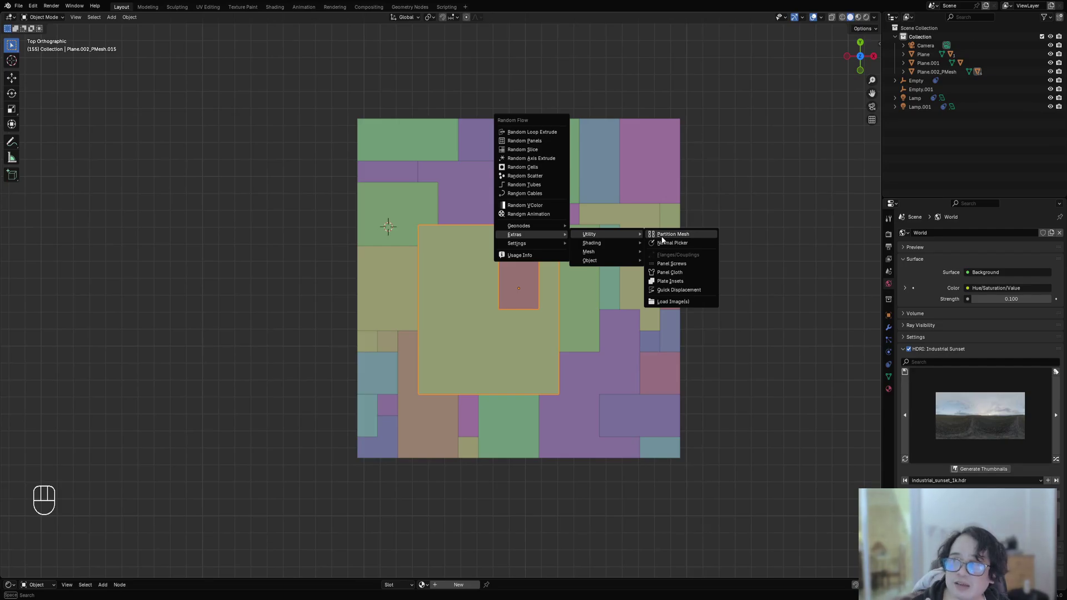
{"action": "left_click", "coordinate": [662, 239], "text": "ctrl"}
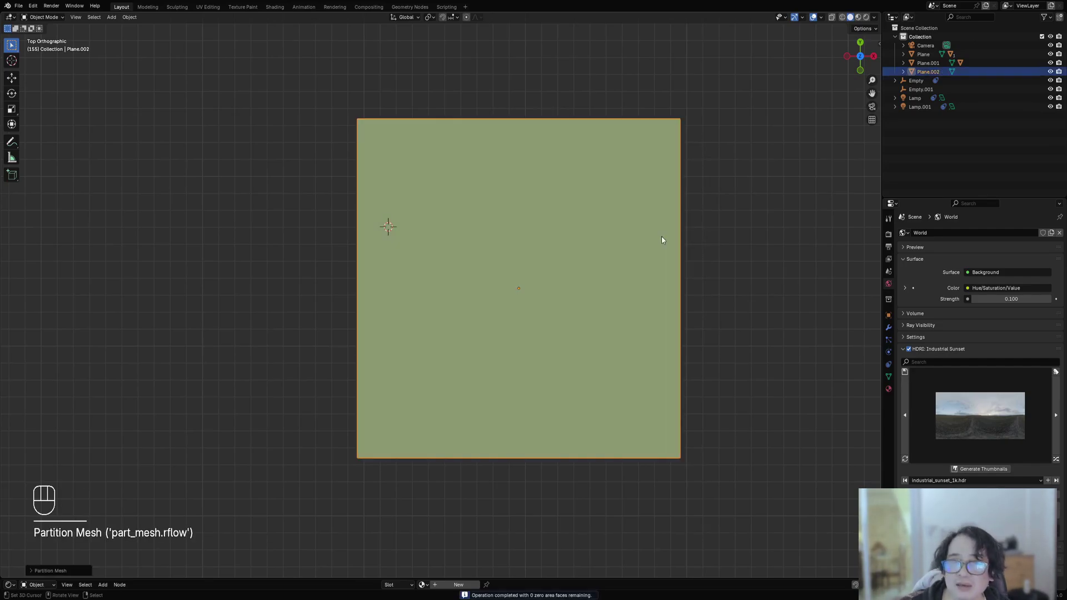
{"action": "middle_click_drag", "start_coordinate": [660, 253], "coordinate": [652, 264], "text": "shift"}
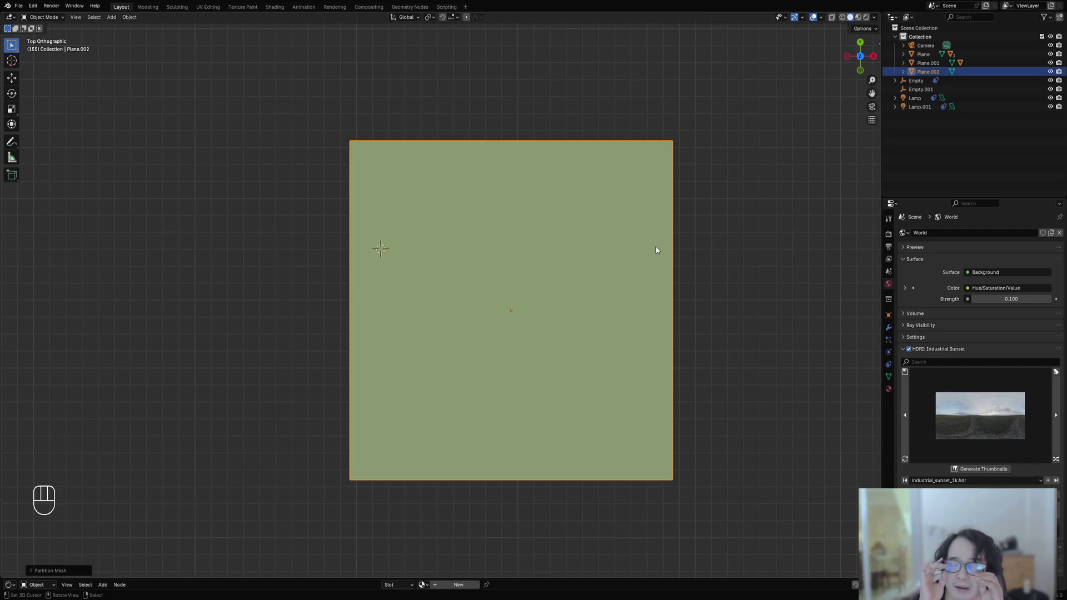
{"action": "scroll", "coordinate": [350, 124], "scroll_direction": "down", "scroll_amount": 6}
{"action": "middle_click_drag", "start_coordinate": [343, 274], "coordinate": [453, 284], "text": "shift"}
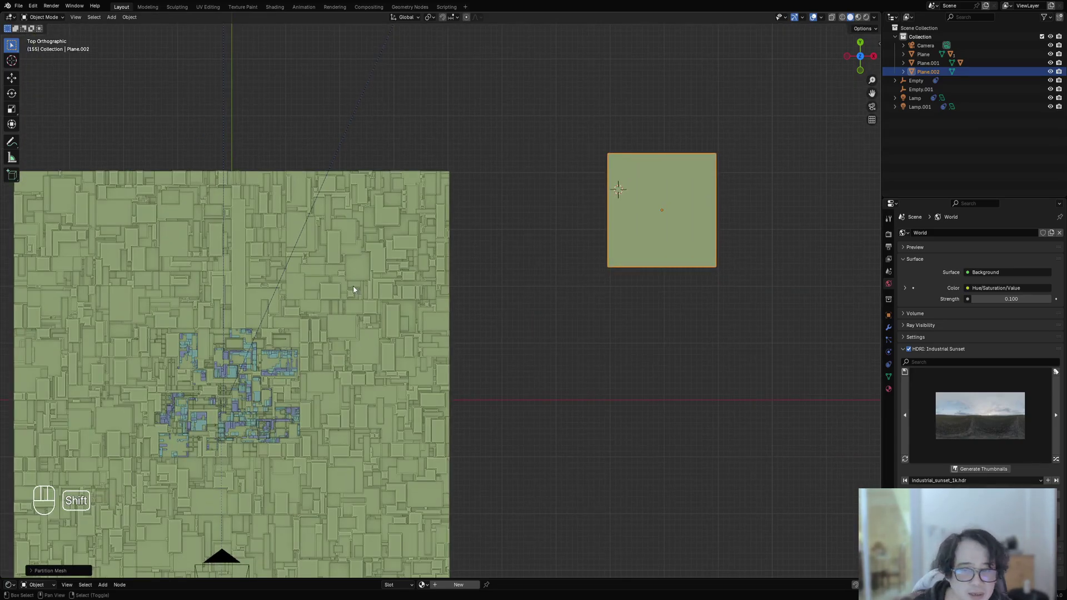
{"action": "middle_click_drag", "start_coordinate": [395, 351], "coordinate": [449, 286], "text": "shift"}
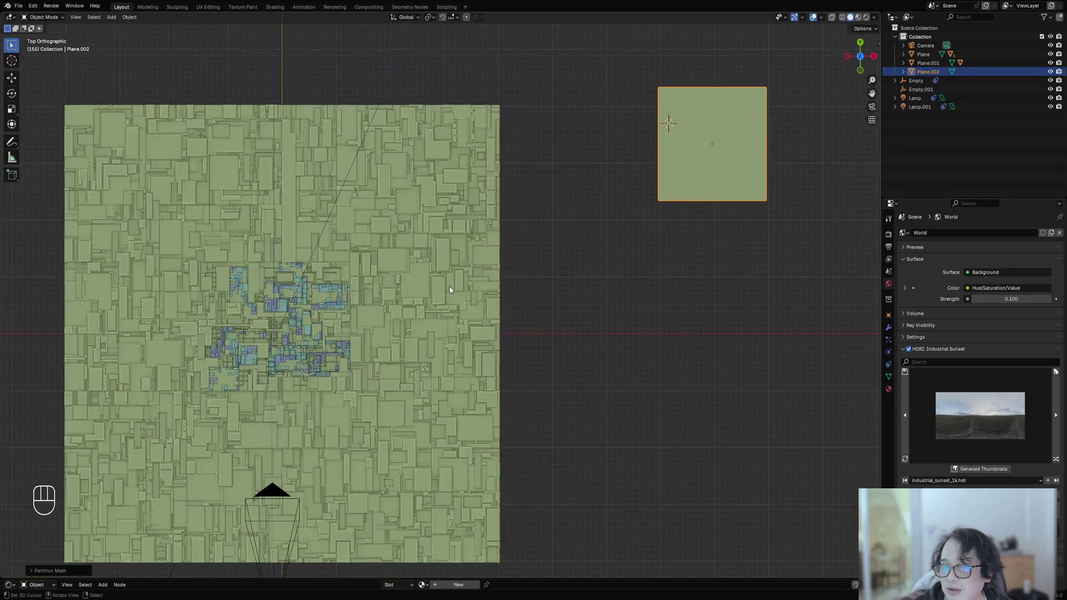
Examine the restored plane's subdivision grid in Edit Mode, clear the mesh selection and return to Object Mode
{"action": "scroll", "coordinate": [450, 285], "scroll_direction": "up", "scroll_amount": 3}
{"action": "scroll", "coordinate": [440, 242], "scroll_direction": "down", "scroll_amount": 3}
{"action": "middle_click_drag", "start_coordinate": [644, 223], "coordinate": [319, 358], "text": "shift"}
{"action": "middle_click_drag", "start_coordinate": [377, 285], "coordinate": [472, 322], "text": "shift"}
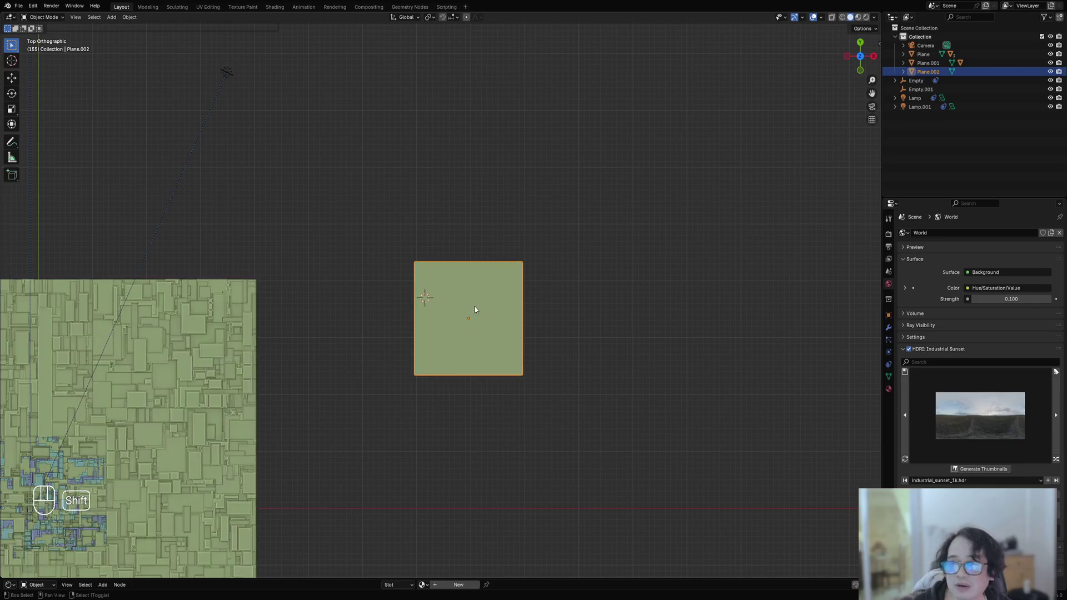
{"action": "scroll", "coordinate": [475, 310], "scroll_direction": "up", "scroll_amount": 7}
{"action": "key", "text": "Tab"}
{"action": "scroll", "coordinate": [528, 315], "scroll_direction": "down", "scroll_amount": 2}
{"action": "middle_click_drag", "start_coordinate": [565, 312], "coordinate": [549, 258], "text": "shift"}
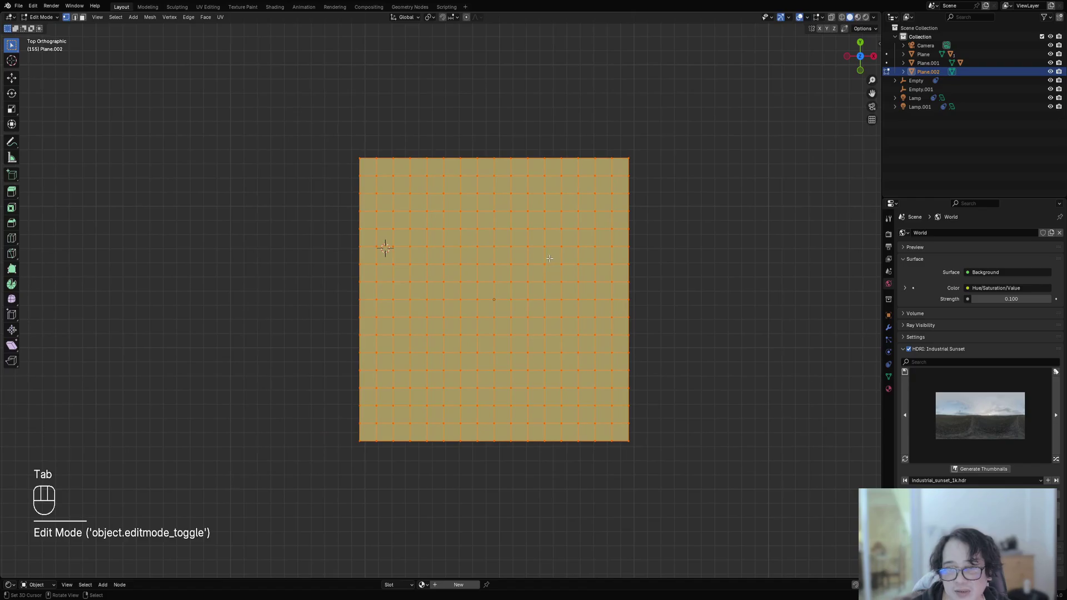
{"action": "scroll", "coordinate": [519, 245], "scroll_direction": "up", "scroll_amount": 2}
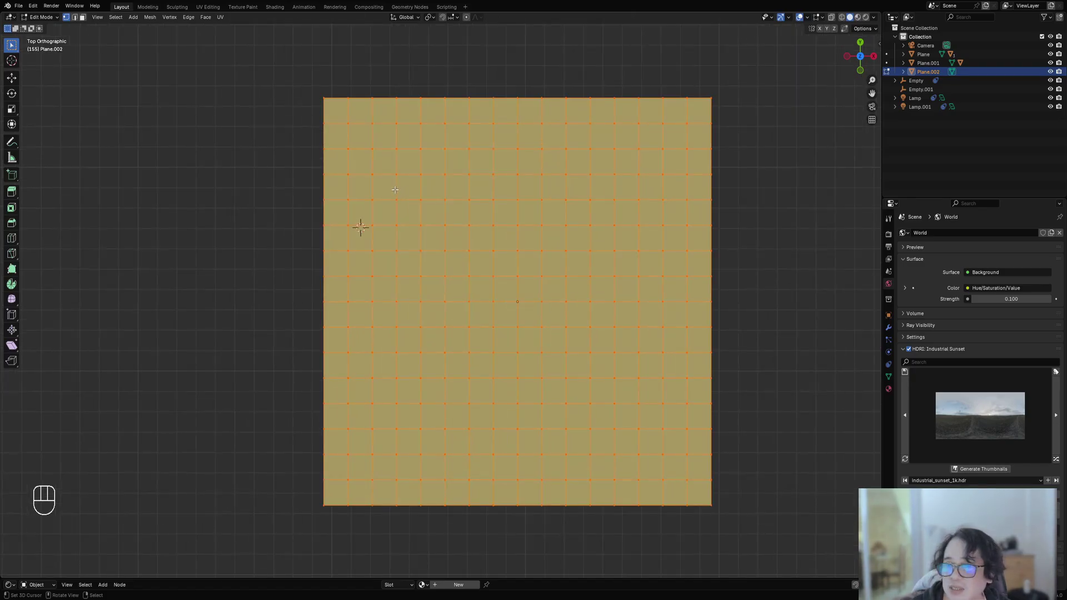
{"action": "key", "text": "w"}
{"action": "left_click", "coordinate": [578, 218]}
{"action": "key", "text": "alt+a"}
{"action": "key", "text": "Tab"}
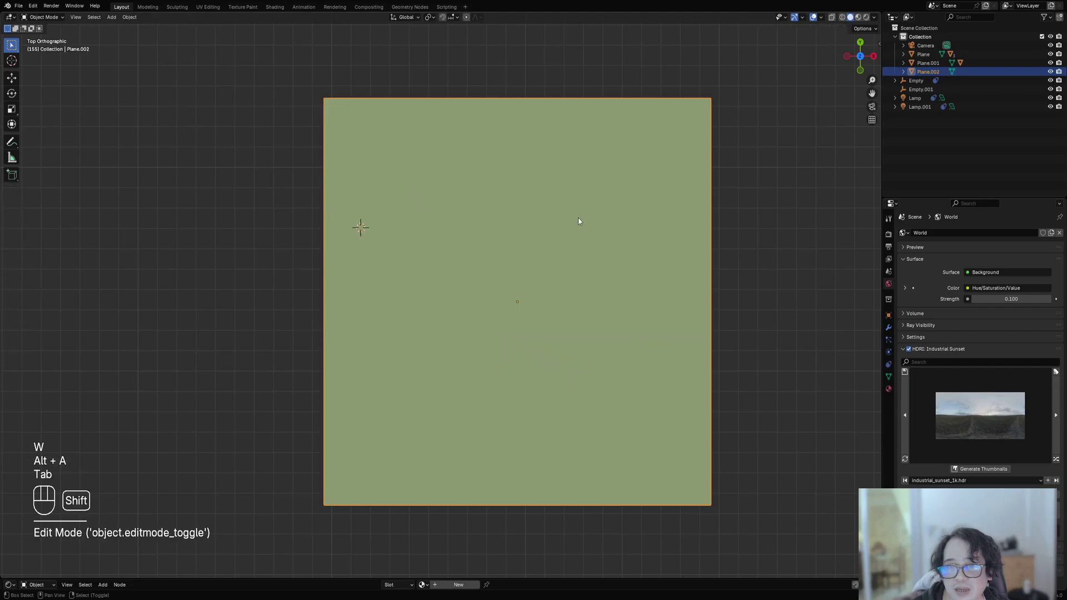
Select all of the plane's geometry in Edit Mode and run Random Flow's Partition Mesh on it from Object Mode
{"action": "key", "text": "shift+q"}
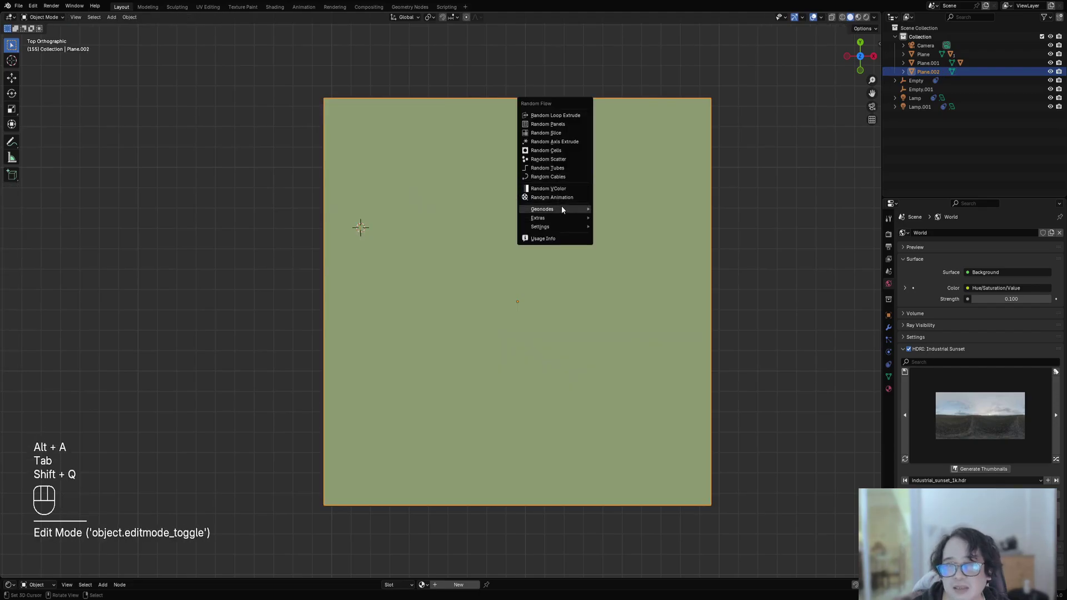
{"action": "key", "text": "Tab"}
{"action": "key", "text": "a"}
{"action": "key", "text": "Tab"}
{"action": "key", "text": "shift+q"}
{"action": "mouse_move", "coordinate": [583, 217]}
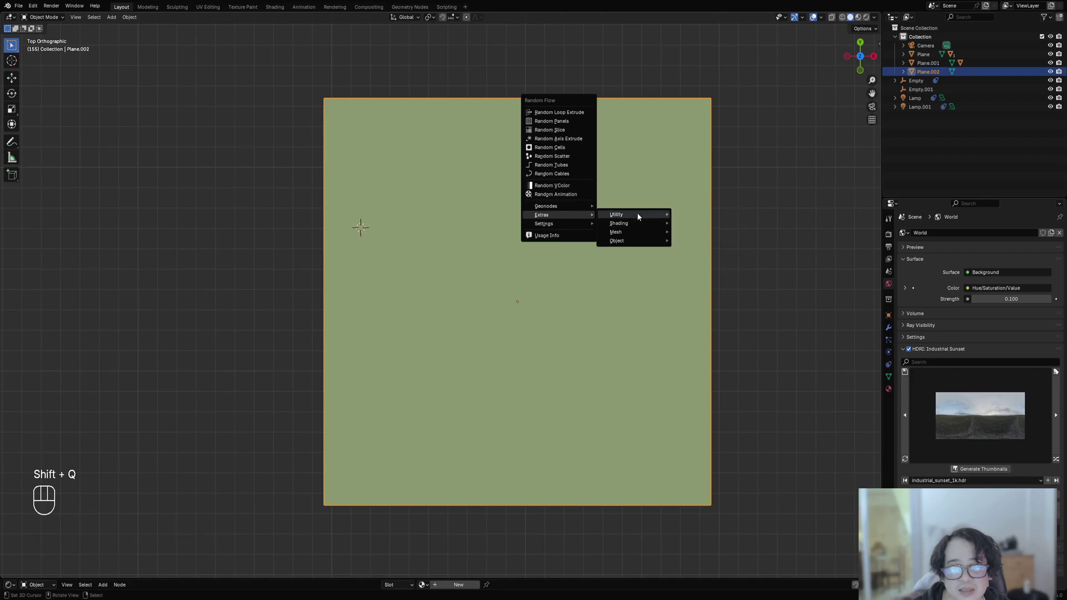
{"action": "left_click", "coordinate": [710, 215]}
{"action": "left_click", "coordinate": [770, 239]}
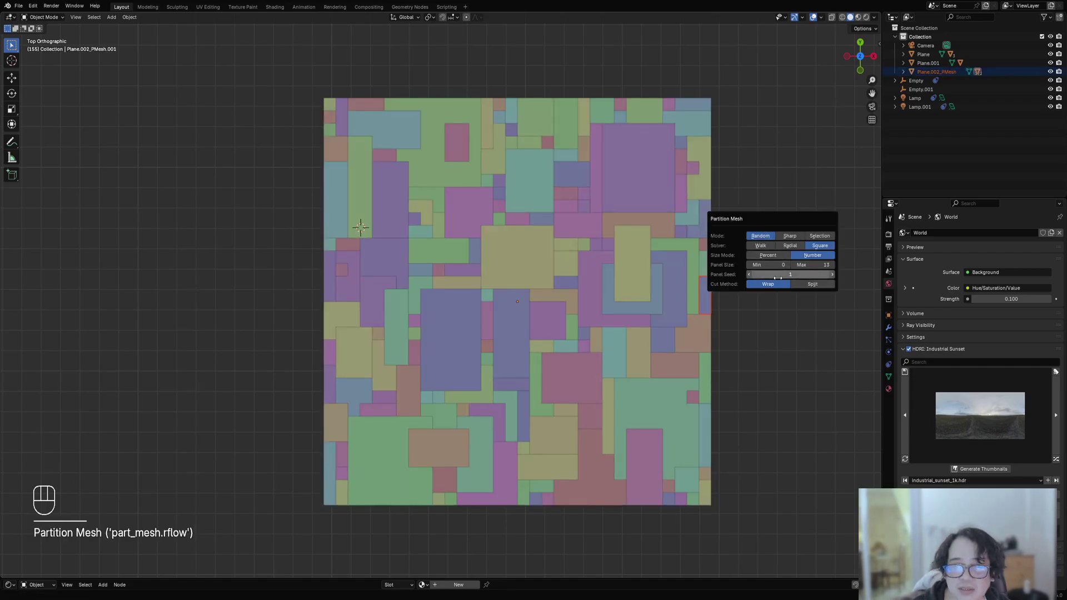
Try a maximum panel size of 10 for the partition and settle on 15
{"action": "left_click", "coordinate": [808, 265]}
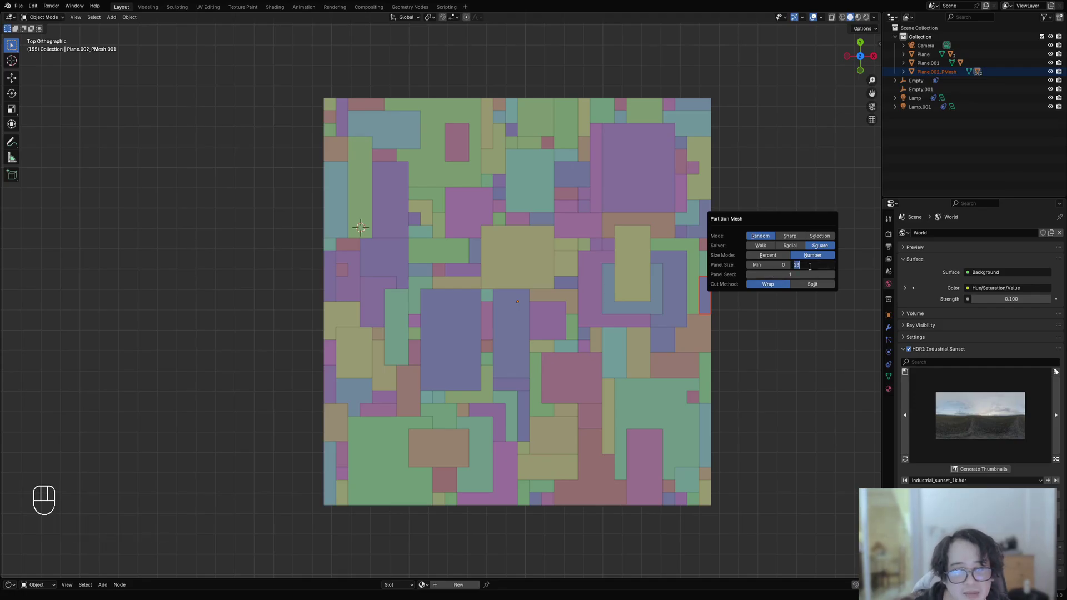
{"action": "type", "text": "10"}
{"action": "key", "text": "Return"}
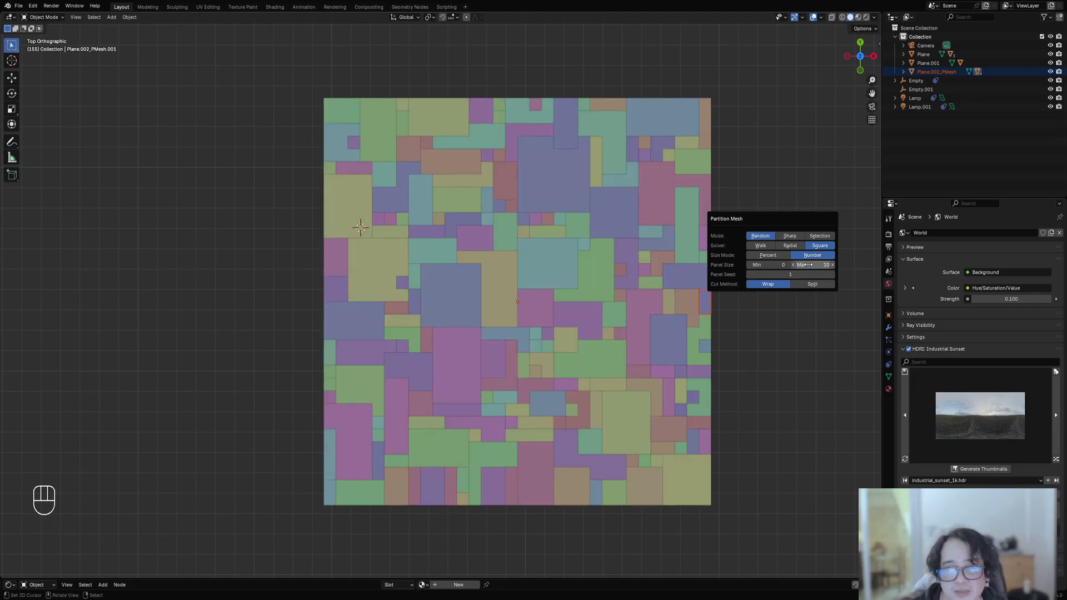
{"action": "left_click", "coordinate": [809, 264]}
{"action": "type", "text": "15"}
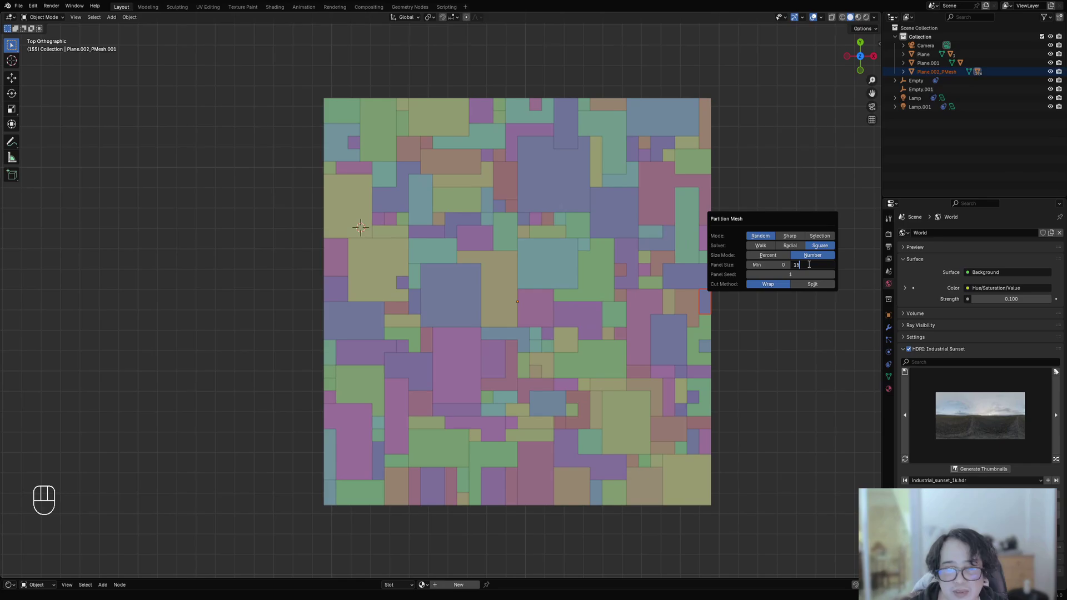
{"action": "key", "text": "Return"}
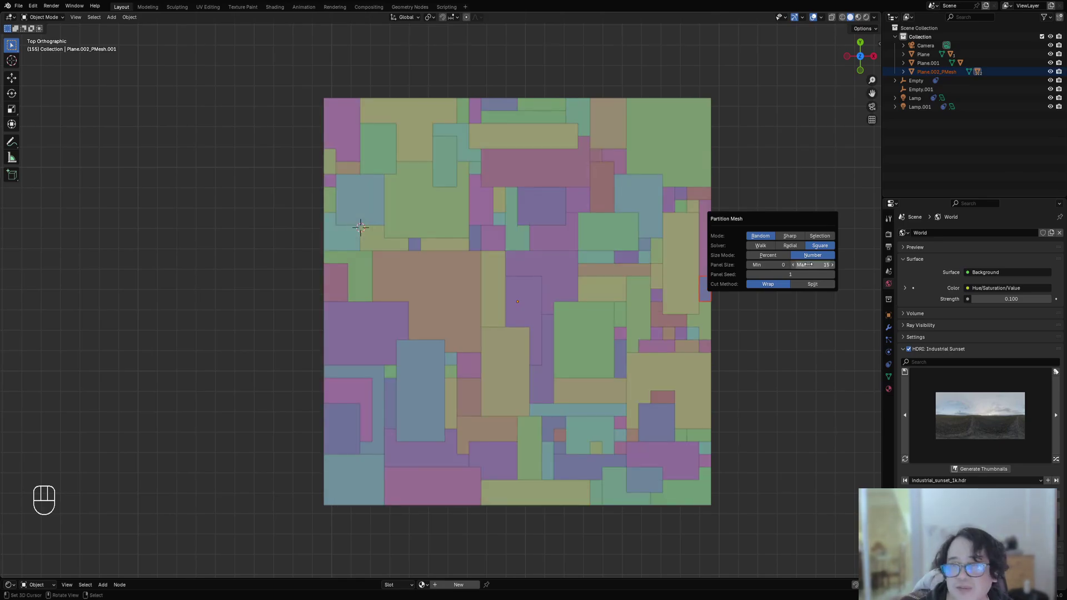
Select the square panel at the partitioned plane's lower-left corner and apply Random Panels with the "square 100 perc angle" preset
{"action": "scroll", "coordinate": [408, 426], "scroll_direction": "down", "scroll_amount": 1}
{"action": "middle_click_drag", "start_coordinate": [437, 430], "coordinate": [502, 325], "text": "shift"}
{"action": "middle_click_drag", "start_coordinate": [465, 376], "coordinate": [438, 356]}
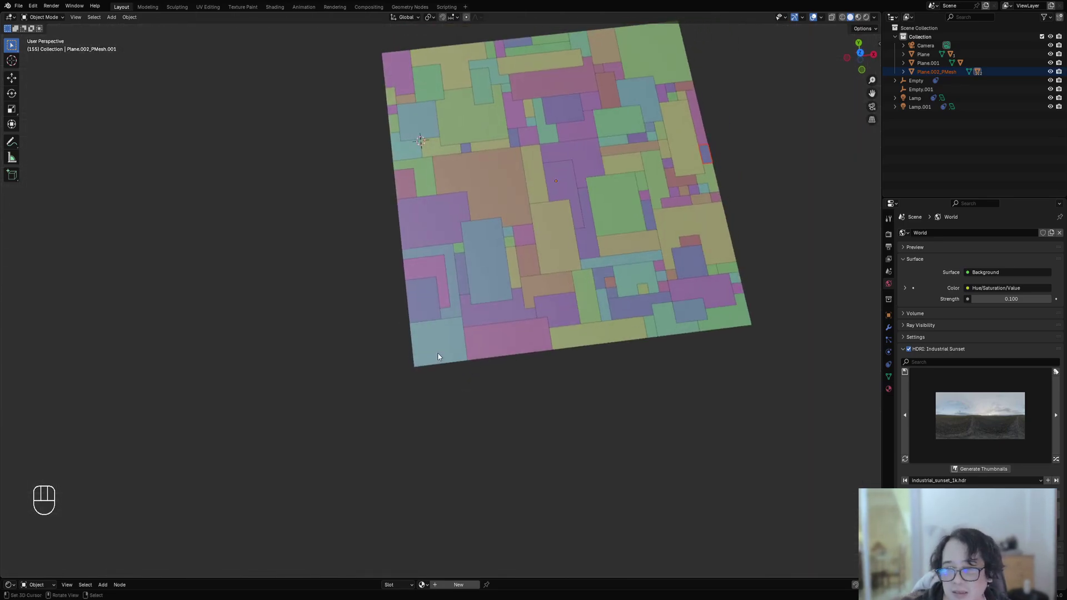
{"action": "right_click", "coordinate": [438, 356]}
{"action": "middle_click_drag", "start_coordinate": [503, 350], "coordinate": [521, 363], "text": "shift"}
{"action": "scroll", "coordinate": [528, 335], "scroll_direction": "up", "scroll_amount": 3}
{"action": "scroll", "coordinate": [521, 362], "scroll_direction": "down", "scroll_amount": 4}
{"action": "key", "text": "shift+q"}
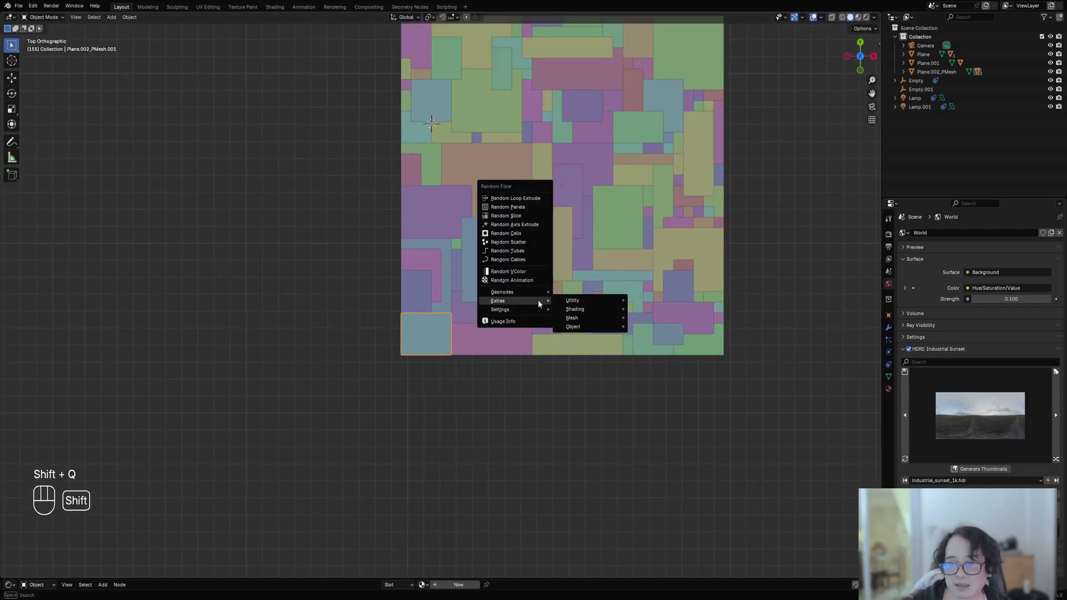
{"action": "left_click", "coordinate": [529, 208]}
{"action": "left_click", "coordinate": [588, 224]}
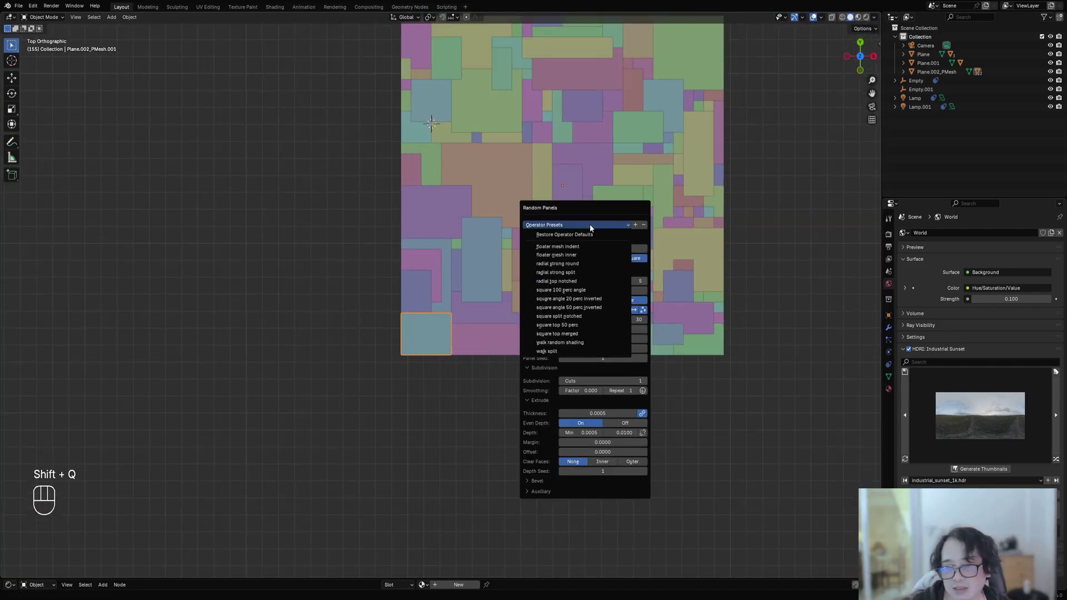
{"action": "left_click", "coordinate": [577, 290]}
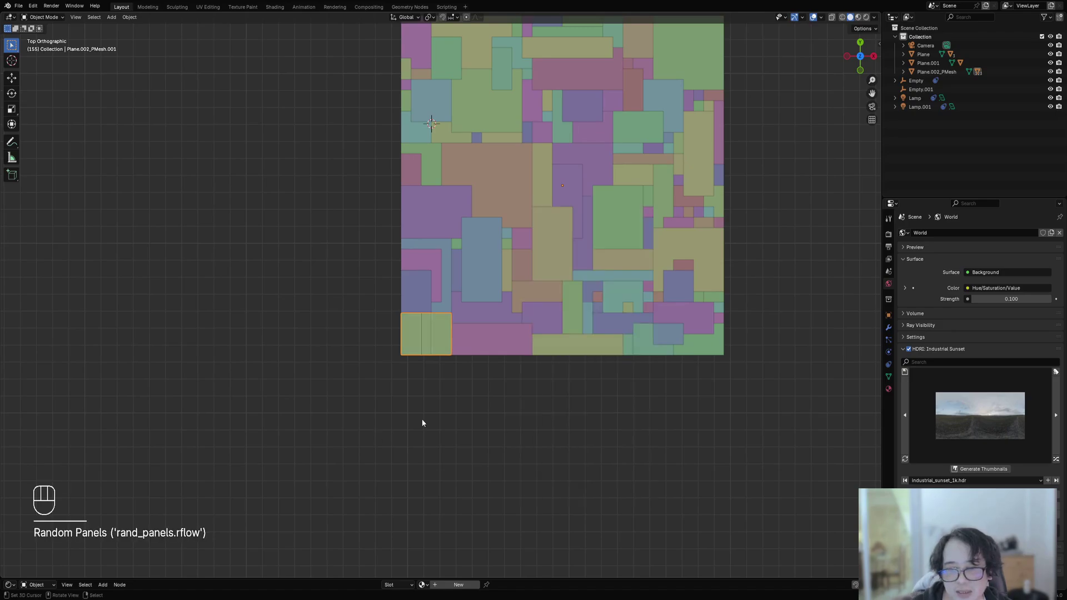
Set the corner panel's Random Panels subdivision cuts to 5 and its minimum depth to -0.0090
{"action": "middle_click_drag", "start_coordinate": [424, 422], "coordinate": [544, 329]}
{"action": "scroll", "coordinate": [547, 278], "scroll_direction": "up", "scroll_amount": 2}
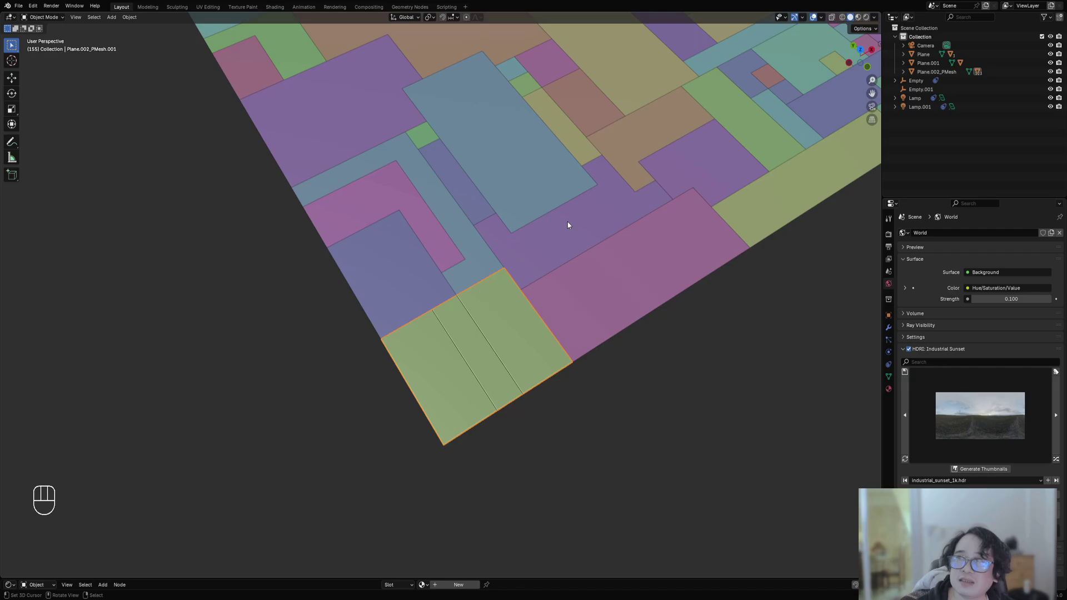
{"action": "key", "text": "F9"}
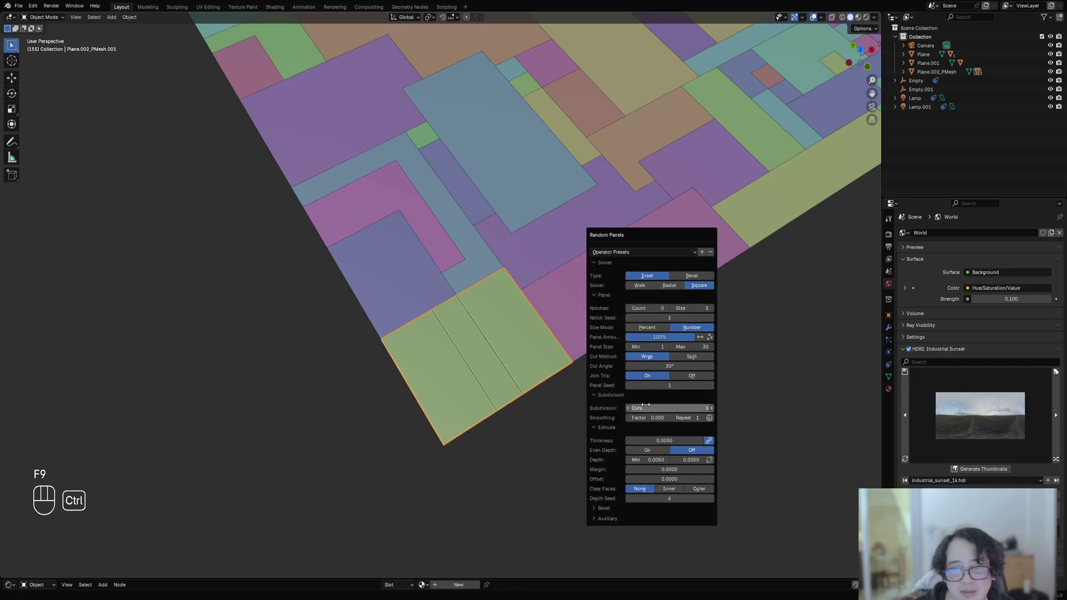
{"action": "scroll", "coordinate": [647, 408], "scroll_direction": "up", "scroll_amount": 5, "text": "ctrl"}
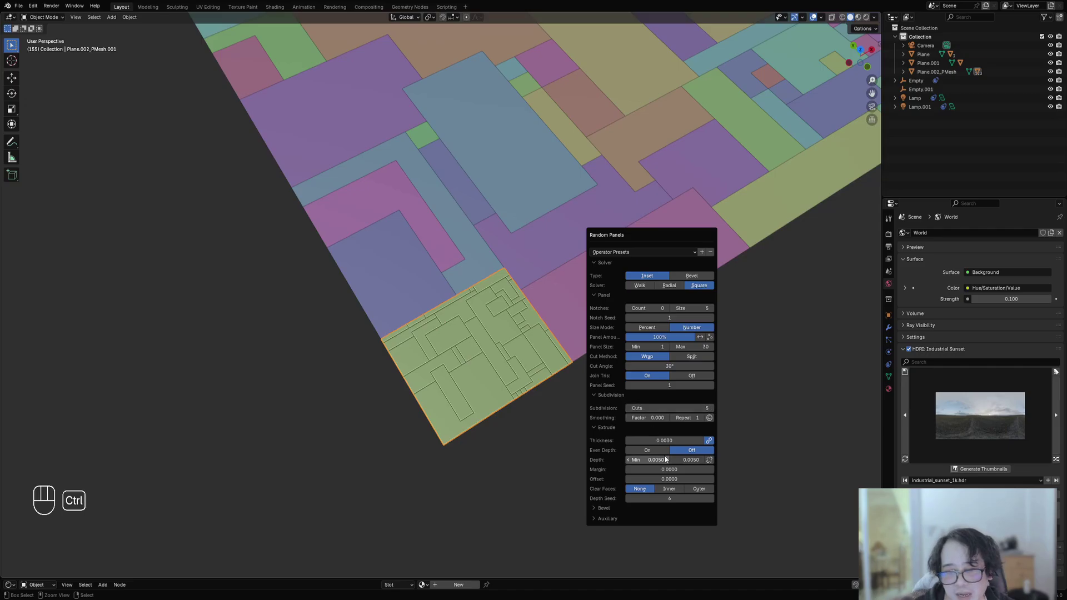
{"action": "left_click_drag", "start_coordinate": [649, 460], "coordinate": [622, 460]}
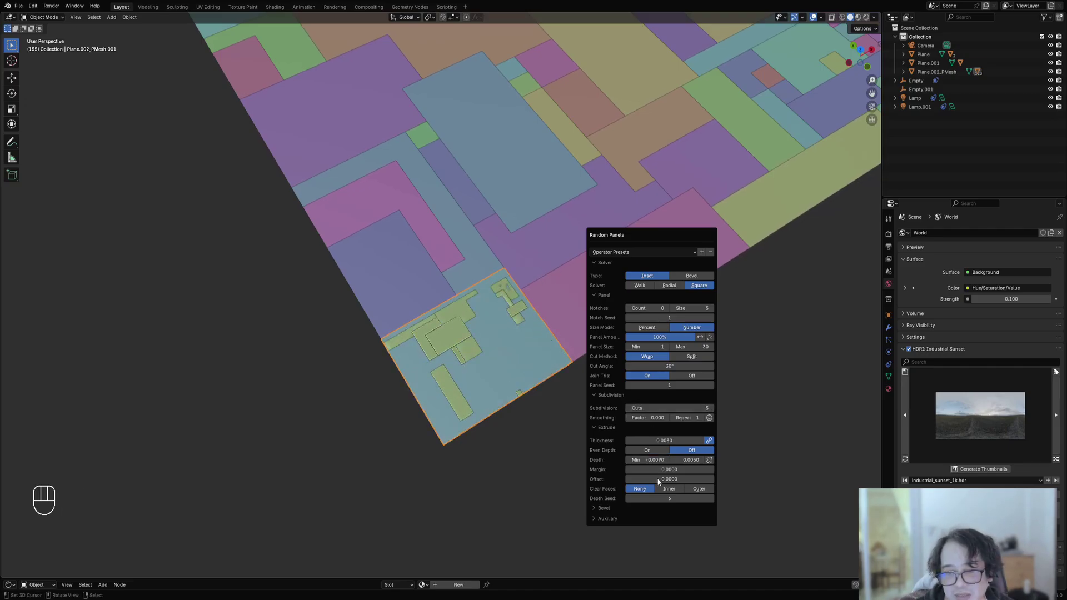
Enable Merge Panel in the Auxiliary settings and set the depth range to -0.0510 minimum and 0.0320 maximum
{"action": "left_click", "coordinate": [605, 519]}
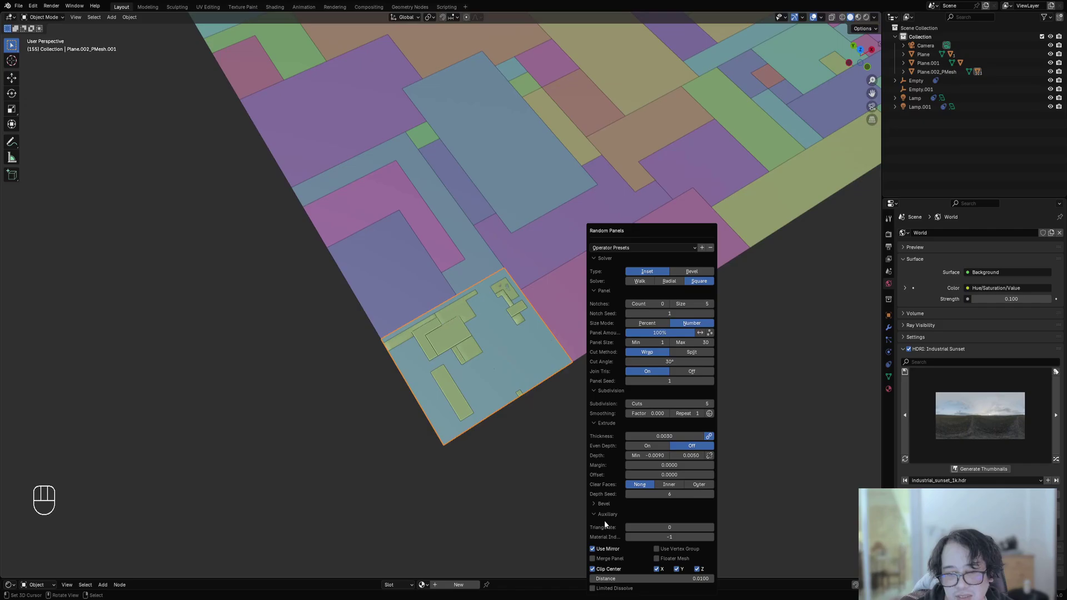
{"action": "left_click", "coordinate": [606, 560]}
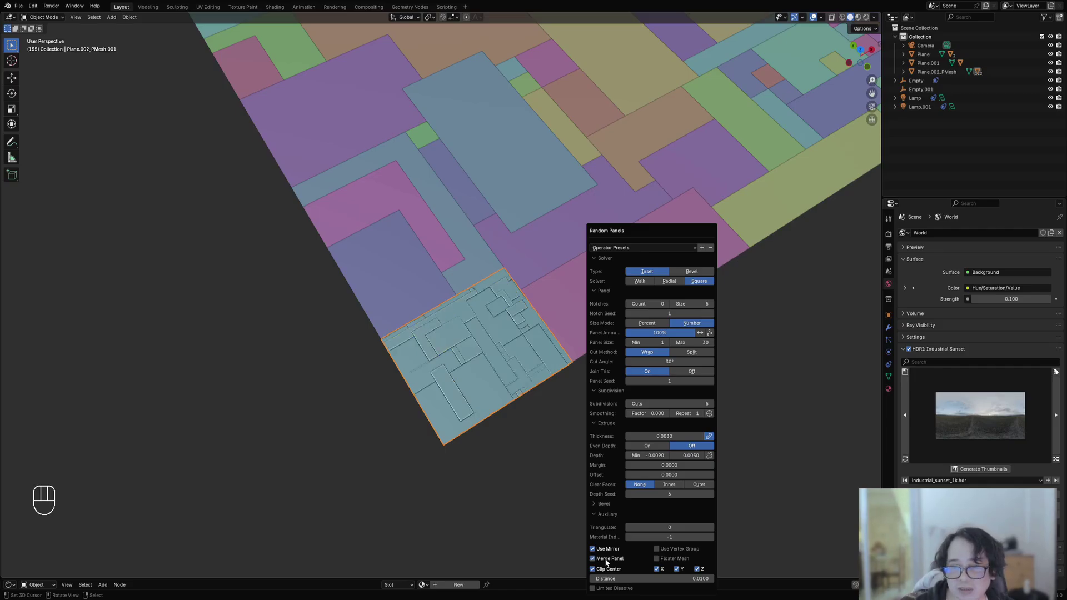
{"action": "left_click_drag", "start_coordinate": [647, 456], "coordinate": [610, 455]}
{"action": "left_click_drag", "start_coordinate": [689, 456], "coordinate": [708, 455]}
Disable Merge Panel to compare the corner panel's underside and top, and enable it again
{"action": "middle_click_drag", "start_coordinate": [520, 444], "coordinate": [508, 334]}
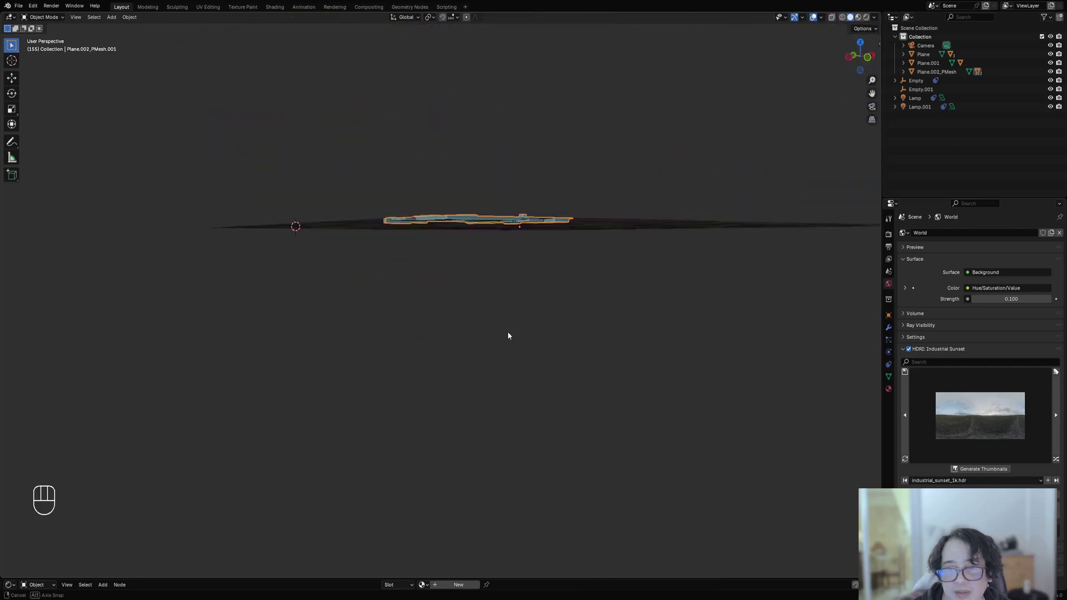
{"action": "middle_click_drag", "start_coordinate": [544, 291], "coordinate": [590, 281], "text": "shift"}
{"action": "key", "text": "F9"}
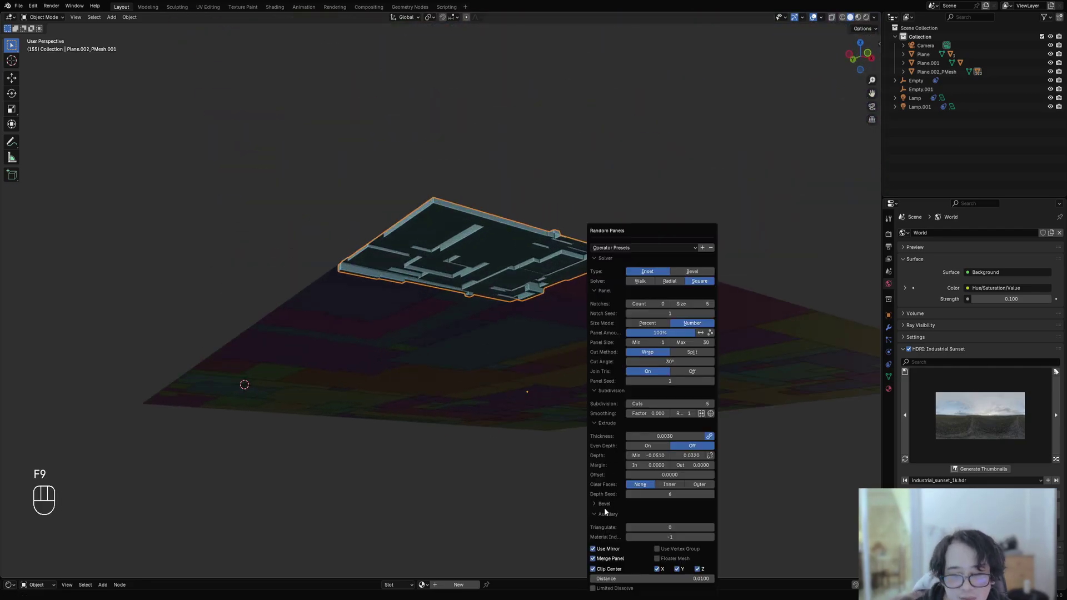
{"action": "left_click", "coordinate": [610, 558]}
{"action": "middle_click_drag", "start_coordinate": [484, 378], "coordinate": [496, 307]}
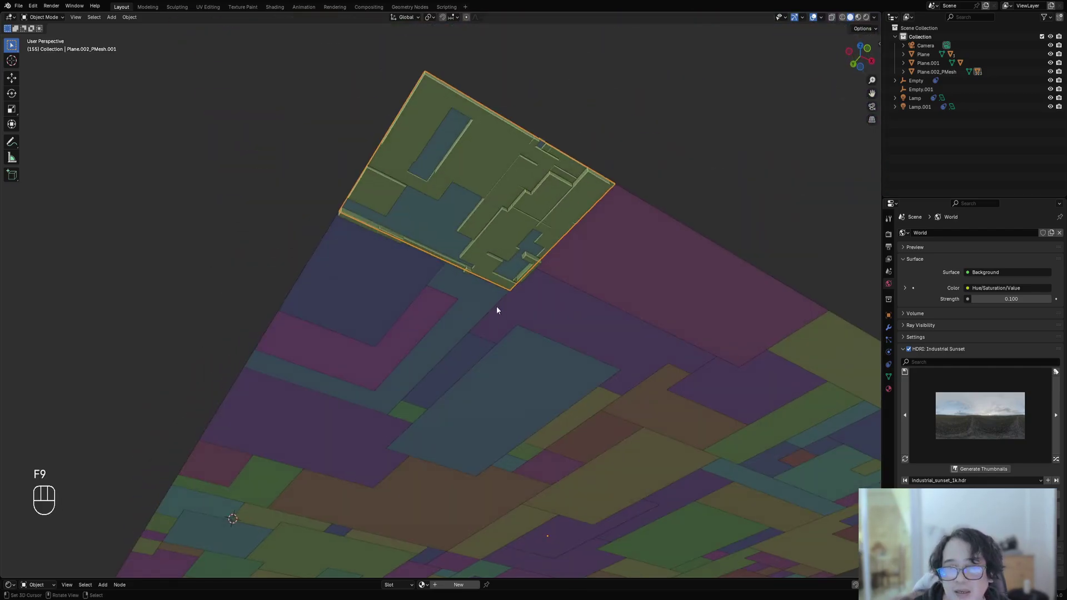
{"action": "middle_click_drag", "start_coordinate": [481, 178], "coordinate": [467, 297]}
{"action": "middle_click_drag", "start_coordinate": [491, 428], "coordinate": [493, 331], "text": "shift"}
{"action": "middle_click_drag", "start_coordinate": [493, 331], "coordinate": [572, 317]}
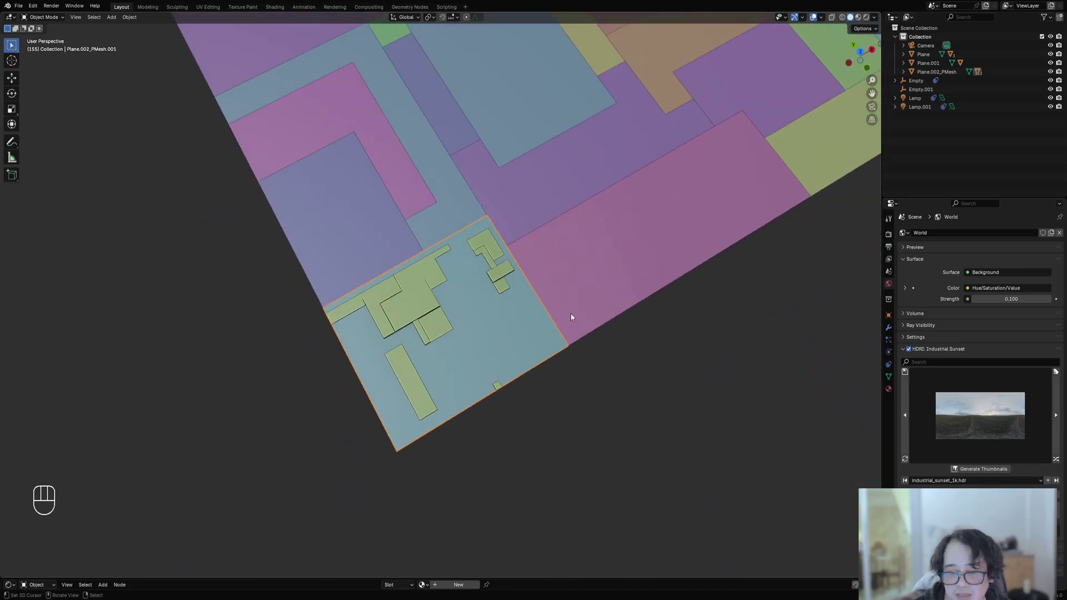
{"action": "key", "text": "F9"}
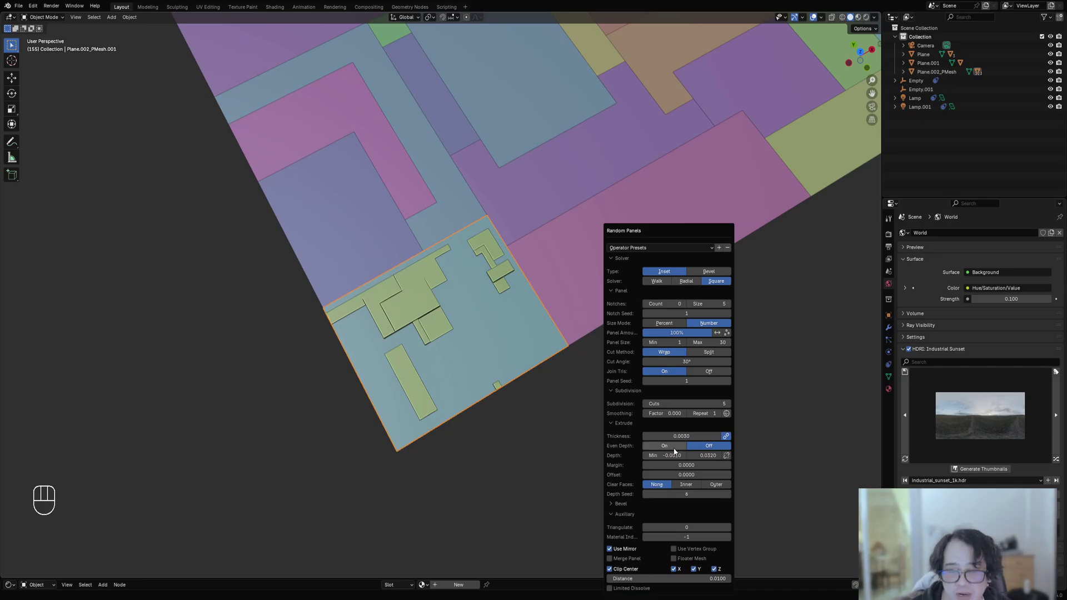
{"action": "left_click", "coordinate": [640, 559]}
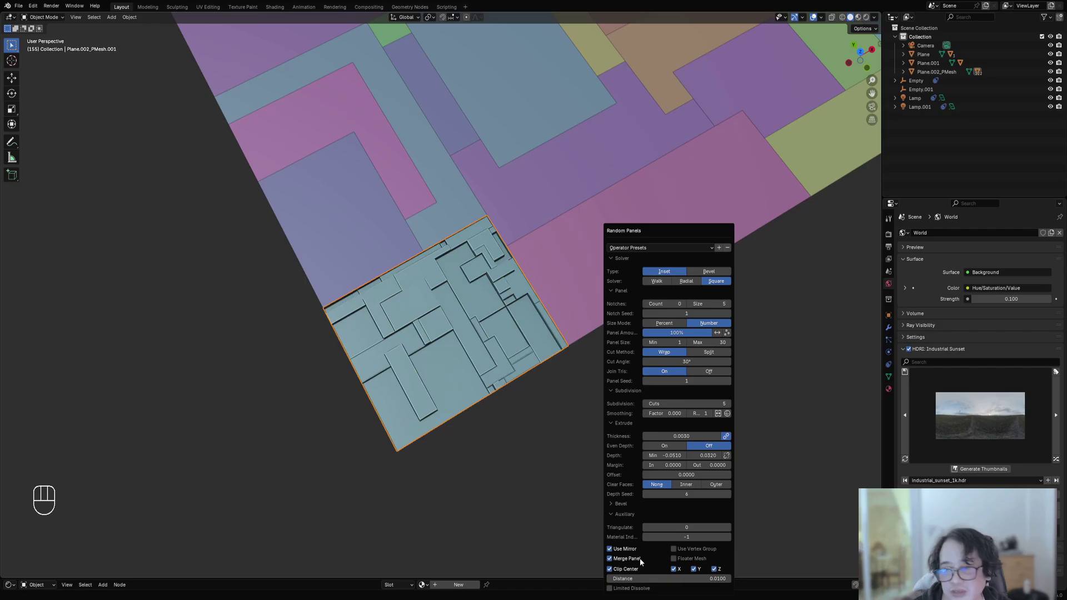
Set the outer margin of the corner panel's Random Panels to 0.0020
{"action": "scroll", "coordinate": [619, 324], "scroll_direction": "up", "scroll_amount": 2}
{"action": "middle_click_drag", "start_coordinate": [540, 372], "coordinate": [561, 310], "text": "shift"}
{"action": "scroll", "coordinate": [561, 313], "scroll_direction": "up", "scroll_amount": 1}
{"action": "key", "text": "F9"}
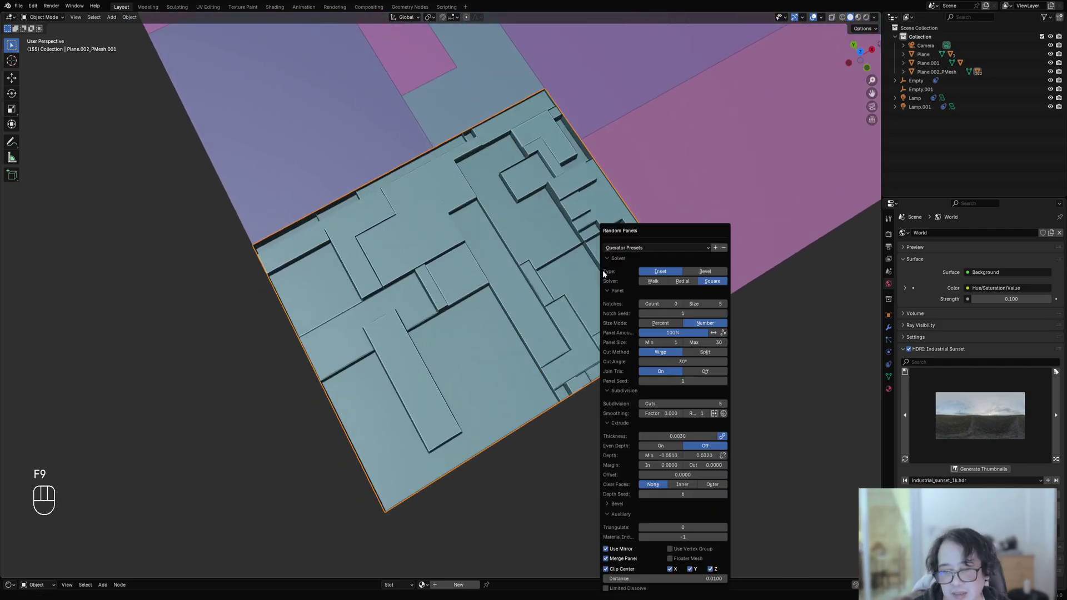
{"action": "scroll", "coordinate": [699, 465], "scroll_direction": "up", "scroll_amount": 2, "text": "ctrl"}
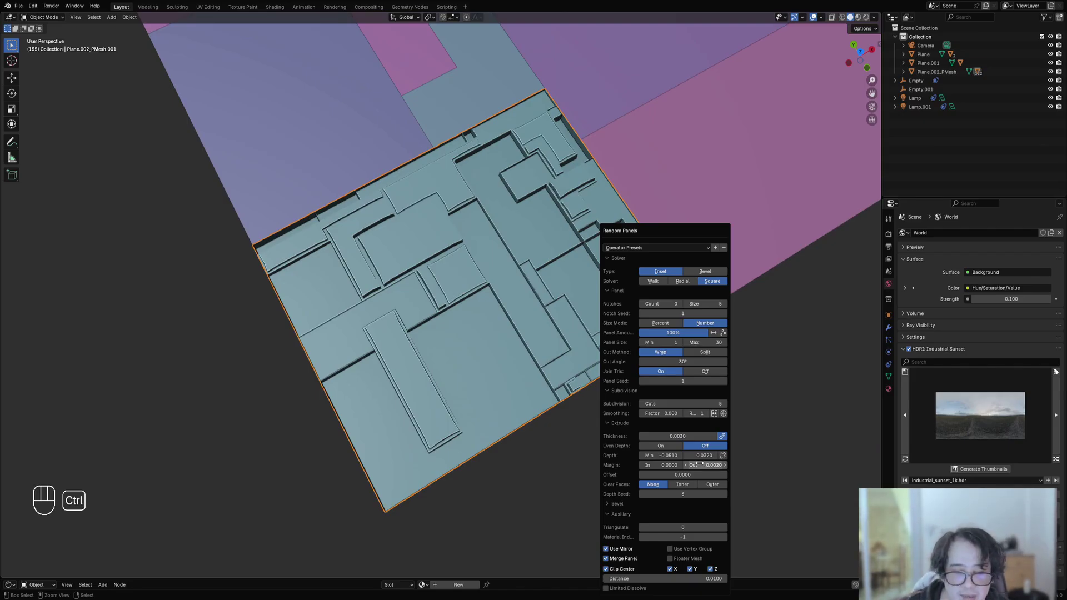
{"action": "scroll", "coordinate": [699, 464], "scroll_direction": "down", "scroll_amount": 1, "text": "ctrl"}
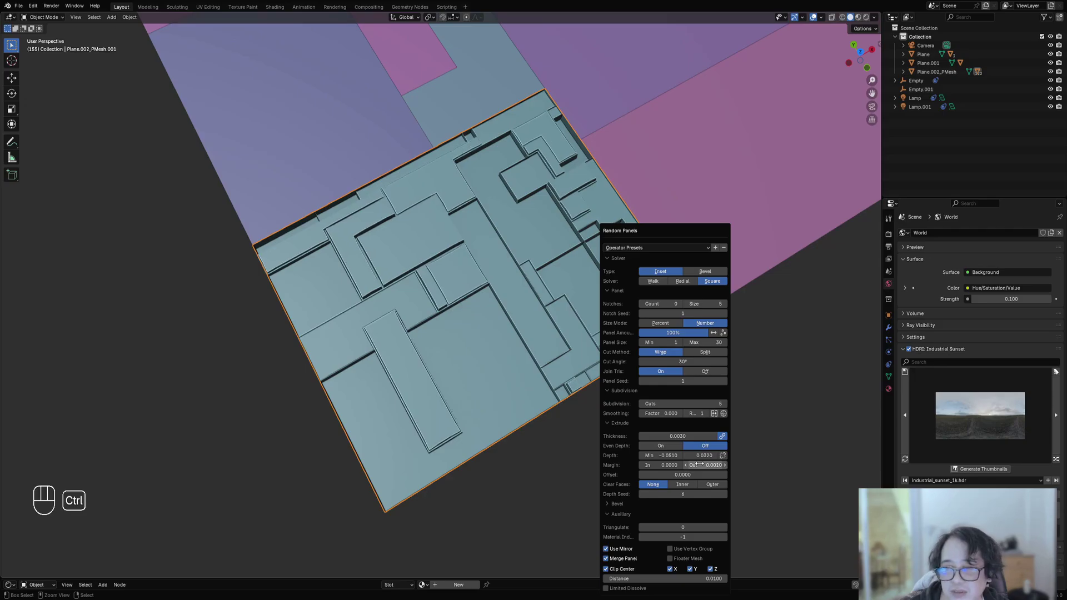
{"action": "scroll", "coordinate": [699, 464], "scroll_direction": "up", "scroll_amount": 1, "text": "ctrl"}
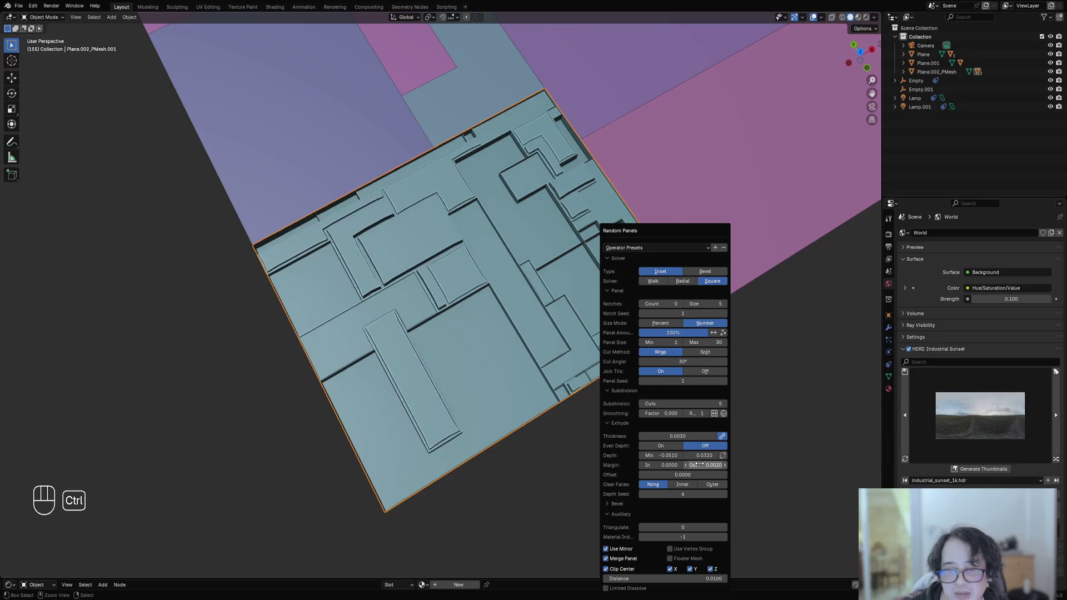
Turn on Even Depth and set the inner margin to 0.0010
{"action": "left_click", "coordinate": [661, 446]}
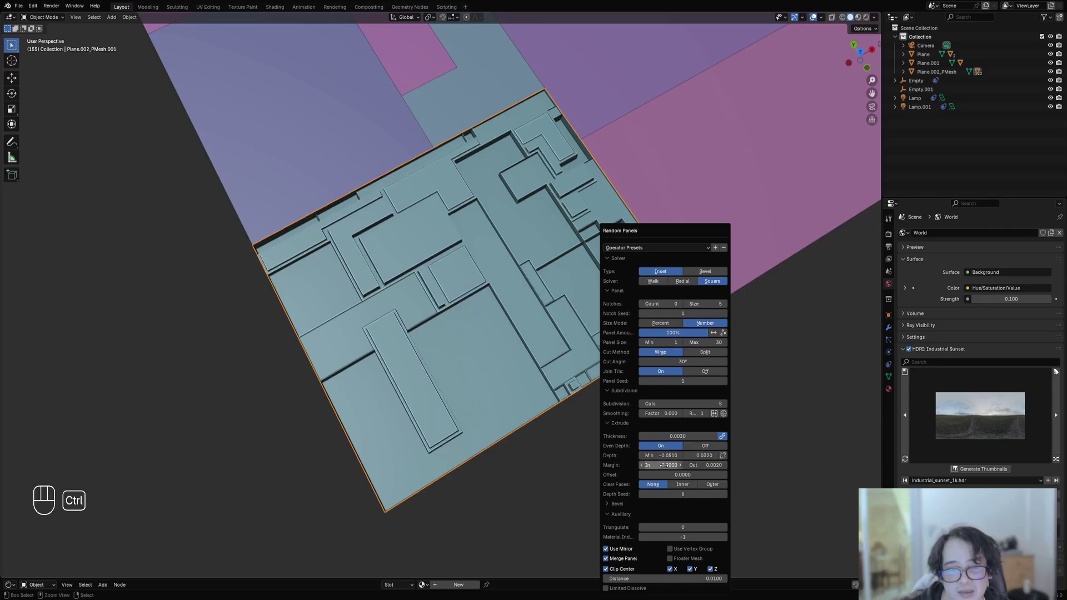
{"action": "scroll", "coordinate": [663, 465], "scroll_direction": "up", "scroll_amount": 1, "text": "ctrl"}
{"action": "scroll", "coordinate": [664, 465], "scroll_direction": "down", "scroll_amount": 1, "text": "ctrl"}
{"action": "scroll", "coordinate": [664, 465], "scroll_direction": "up", "scroll_amount": 1, "text": "ctrl"}
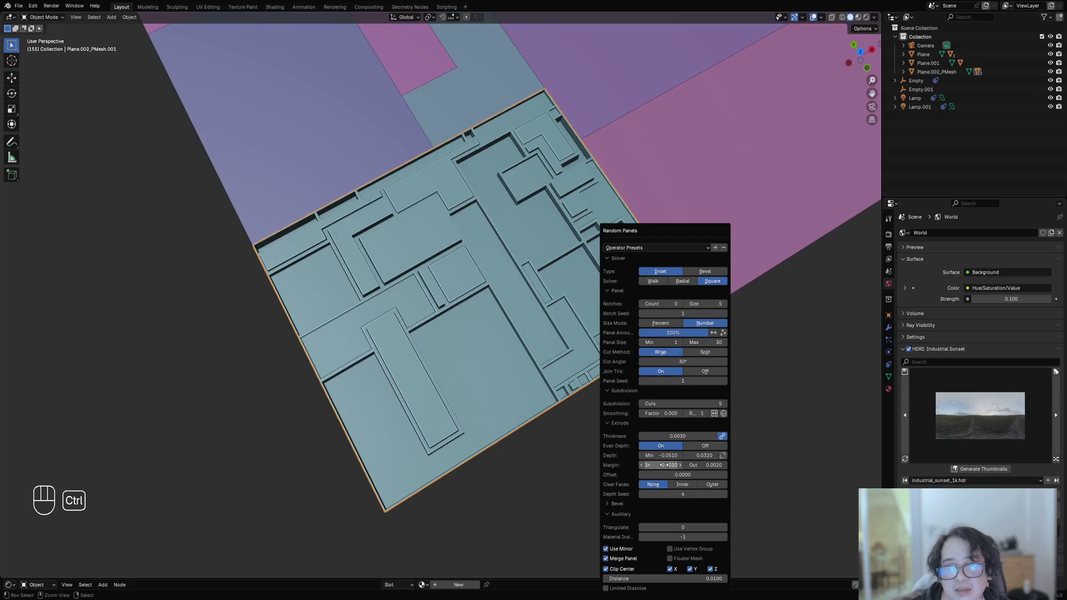
Increase the Random Panels subdivision cuts to 6 for denser detail on the corner panel
{"action": "scroll", "coordinate": [585, 337], "scroll_direction": "down", "scroll_amount": 4}
{"action": "middle_click_drag", "start_coordinate": [585, 338], "coordinate": [556, 302], "text": "alt"}
{"action": "scroll", "coordinate": [556, 304], "scroll_direction": "up", "scroll_amount": 3}
{"action": "key", "text": "F9"}
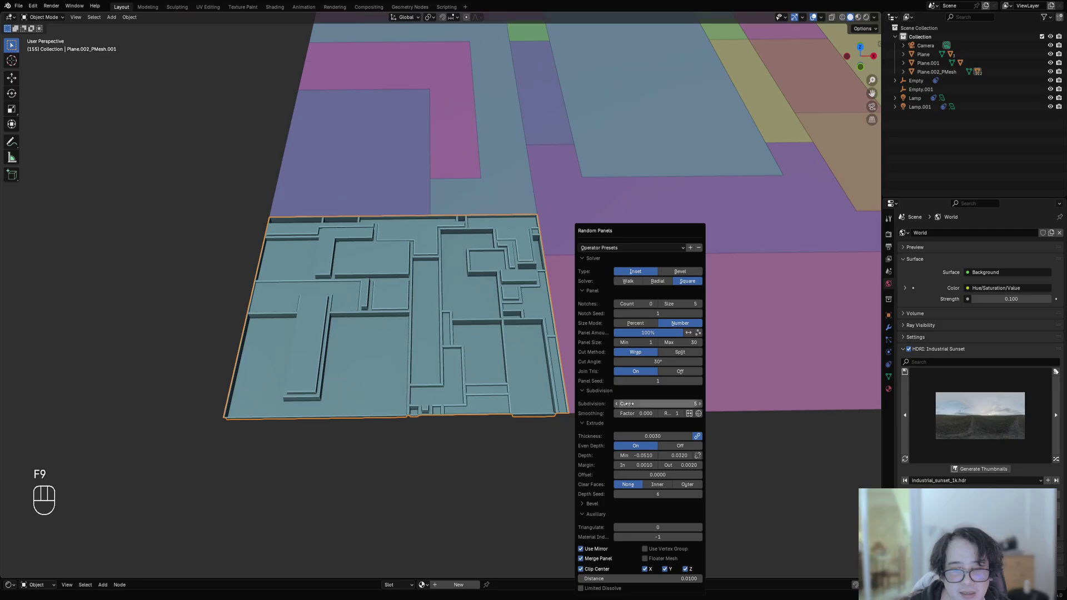
{"action": "scroll", "coordinate": [647, 405], "scroll_direction": "up", "scroll_amount": 1, "text": "ctrl"}
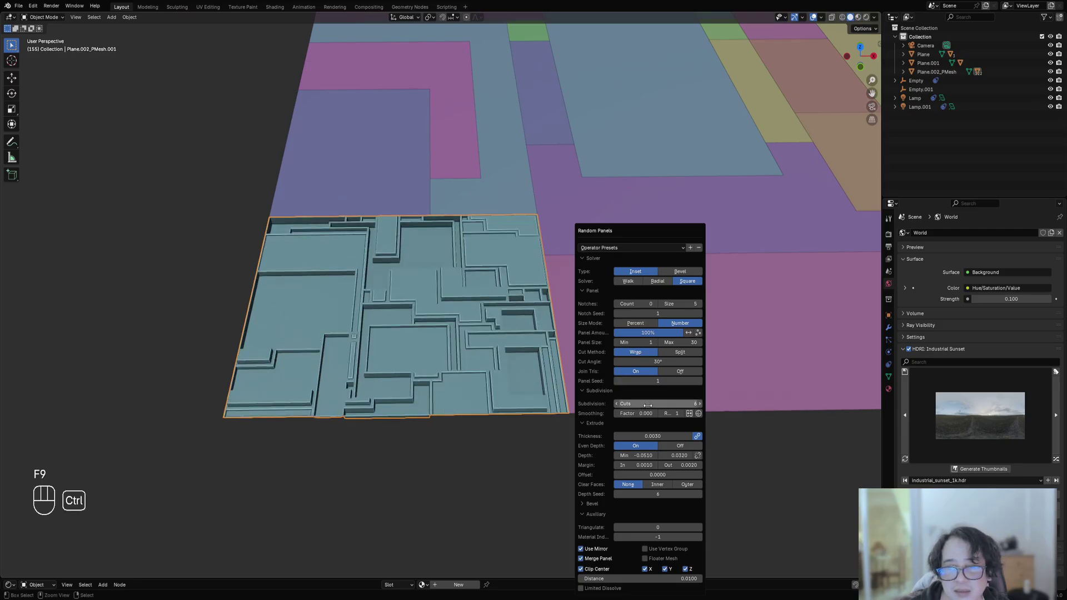
Raise the corner panel's Random Panels subdivision cuts to 8 and set the maximum panel size to 15, viewing it from the top
{"action": "scroll", "coordinate": [648, 405], "scroll_direction": "up", "scroll_amount": 1, "text": "ctrl"}
{"action": "scroll", "coordinate": [647, 405], "scroll_direction": "up", "scroll_amount": 1, "text": "ctrl"}
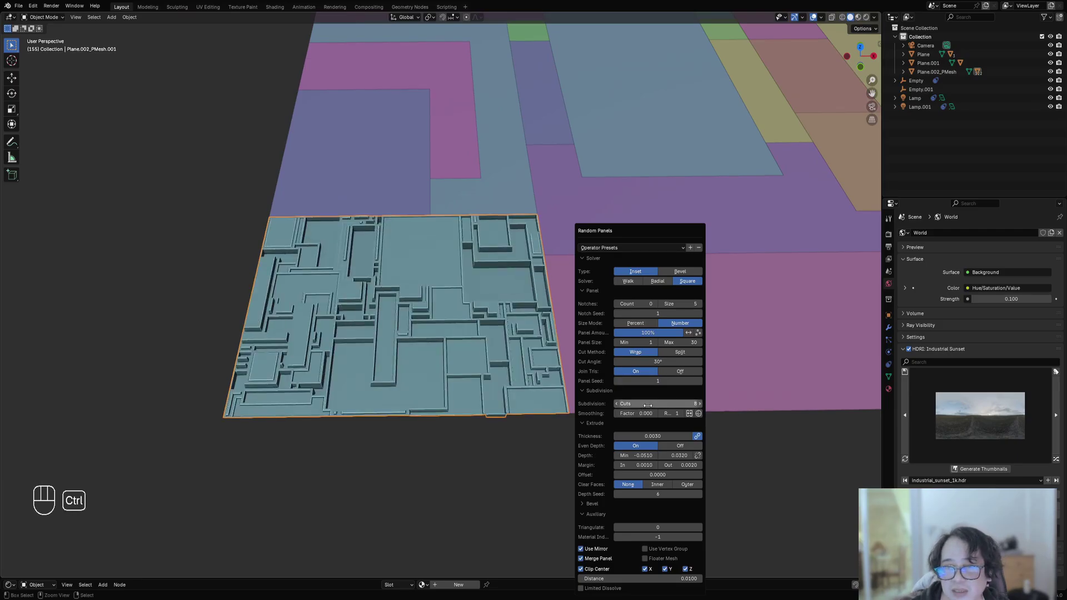
{"action": "key", "text": "KP_7"}
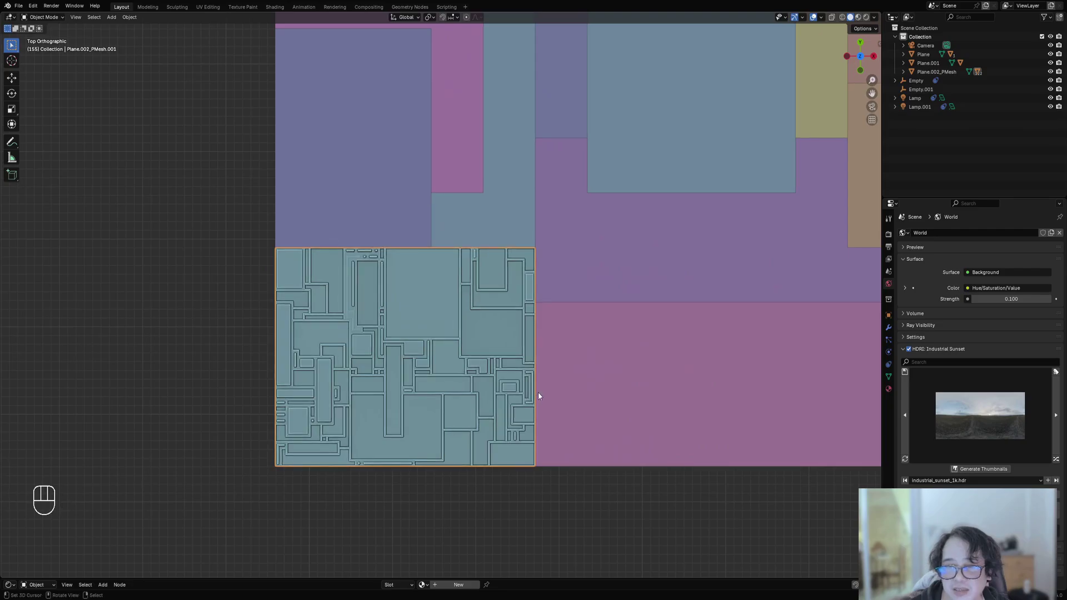
{"action": "key", "text": "F9"}
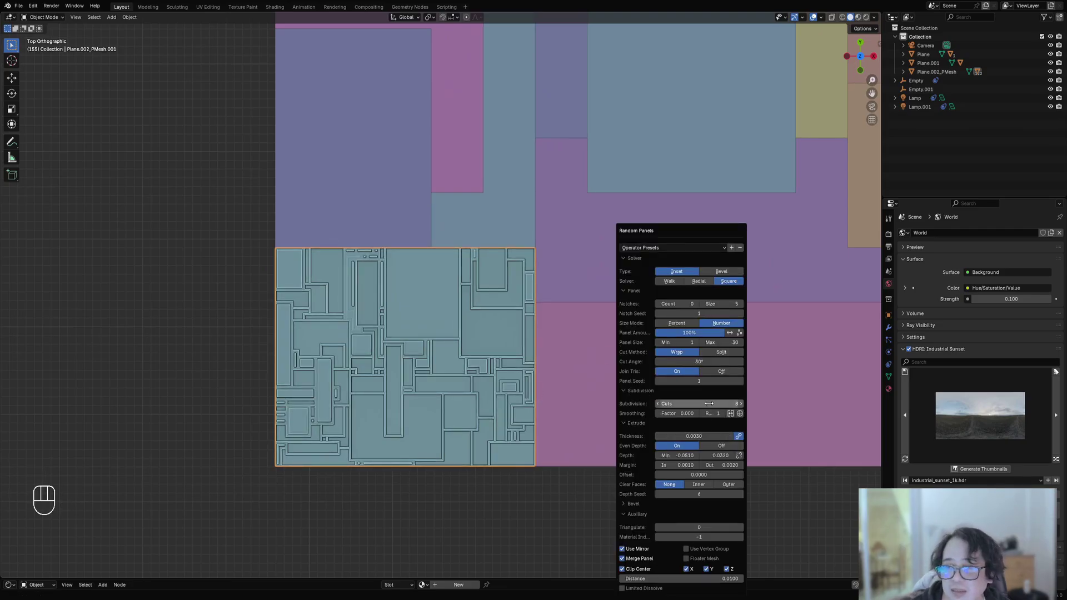
{"action": "left_click", "coordinate": [724, 343]}
{"action": "type", "text": "15"}
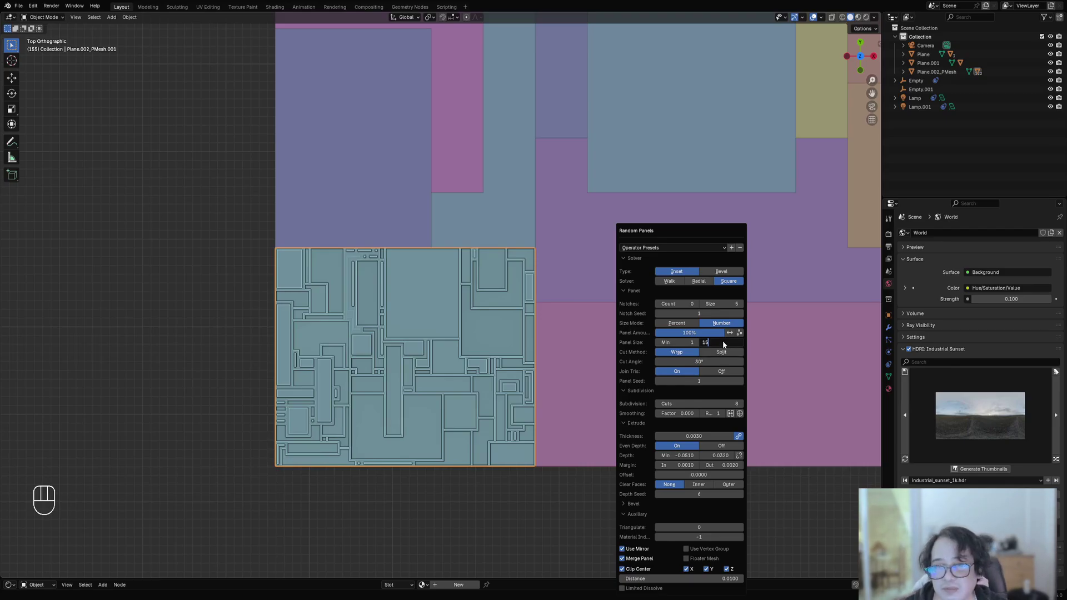
{"action": "key", "text": "Return"}
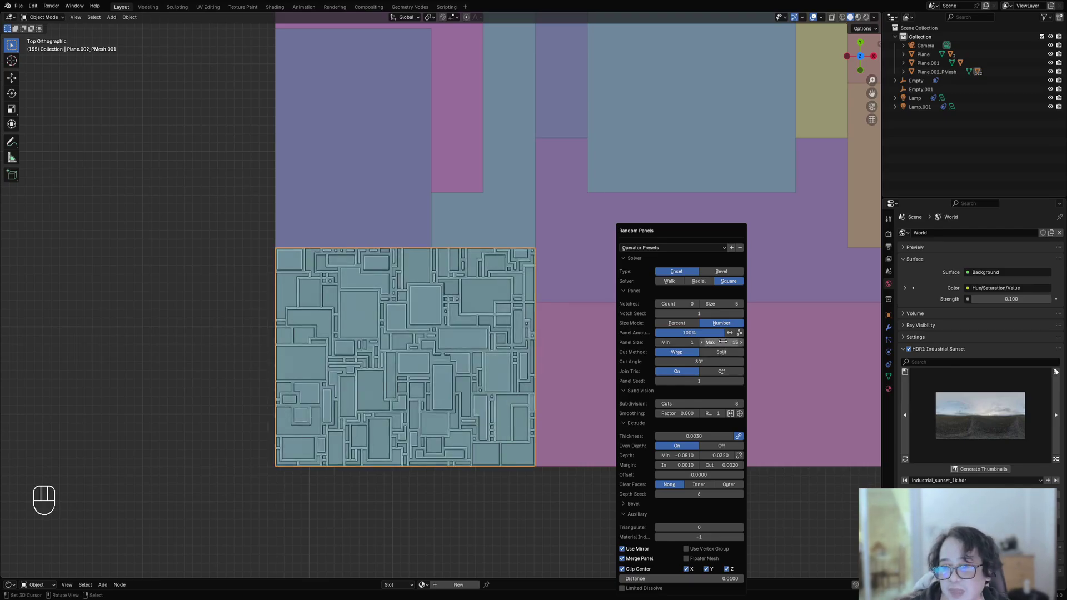
Set the maximum panel size of the corner panel's Random Panels to 20
{"action": "left_click", "coordinate": [723, 341]}
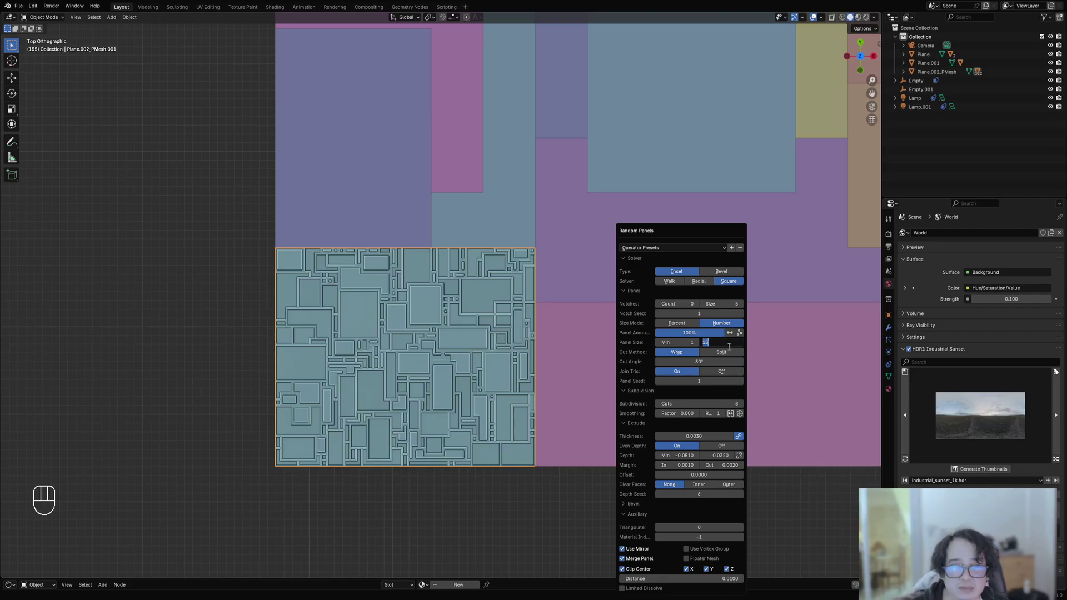
{"action": "type", "text": "20"}
{"action": "key", "text": "Return"}
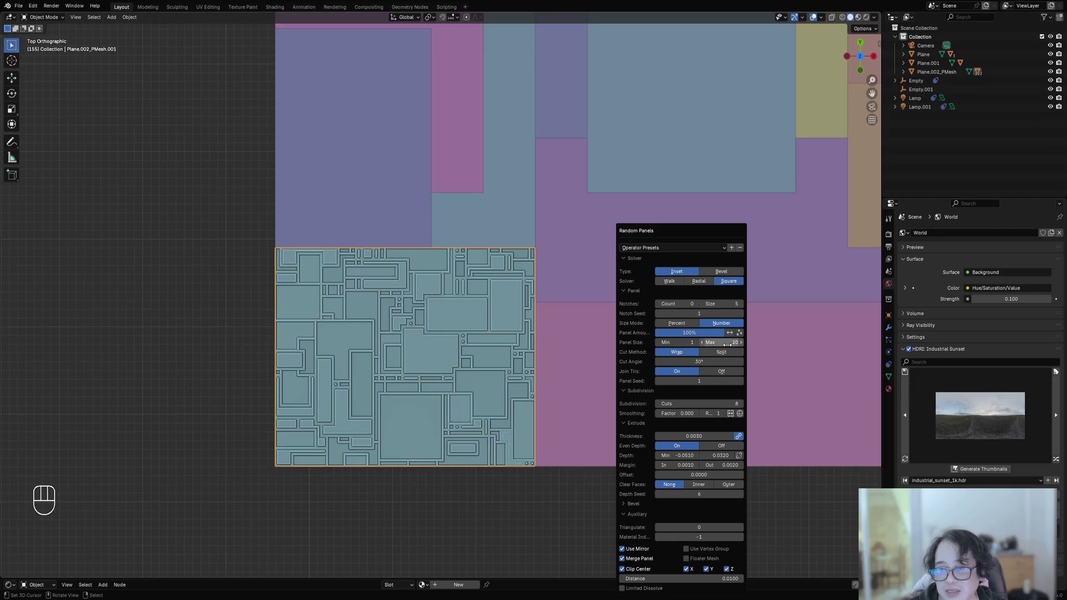
Undo the selection of the neighbouring pink panel and the Random Panels operation on the corner panel
{"action": "scroll", "coordinate": [514, 358], "scroll_direction": "down", "scroll_amount": 4}
{"action": "middle_click_drag", "start_coordinate": [515, 358], "coordinate": [500, 326]}
{"action": "left_click", "coordinate": [499, 327]}
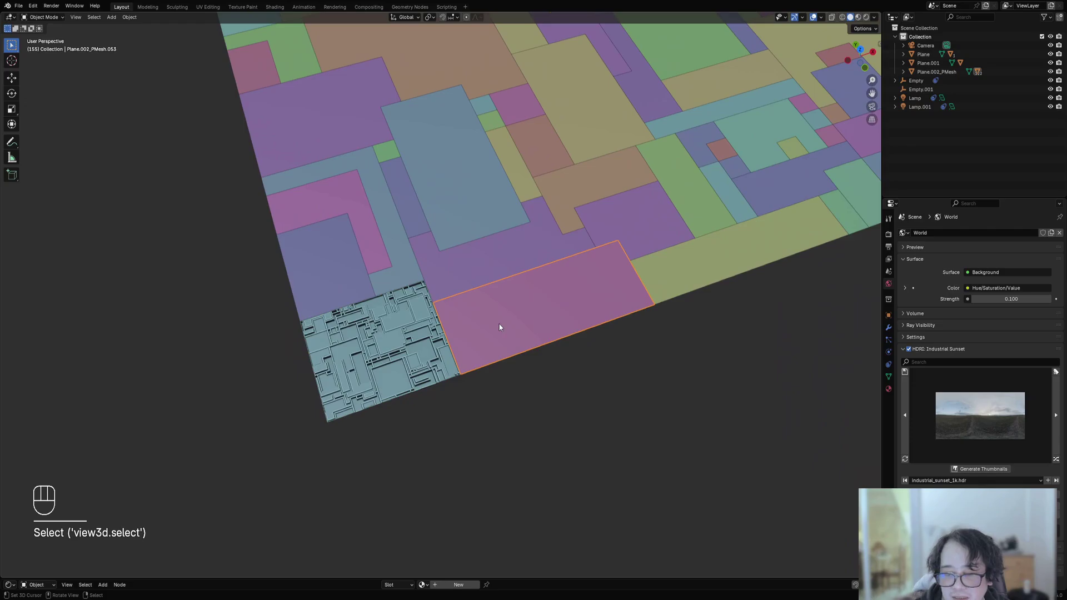
{"action": "key", "text": "ctrl+z"}
{"action": "key", "text": "ctrl+z"}
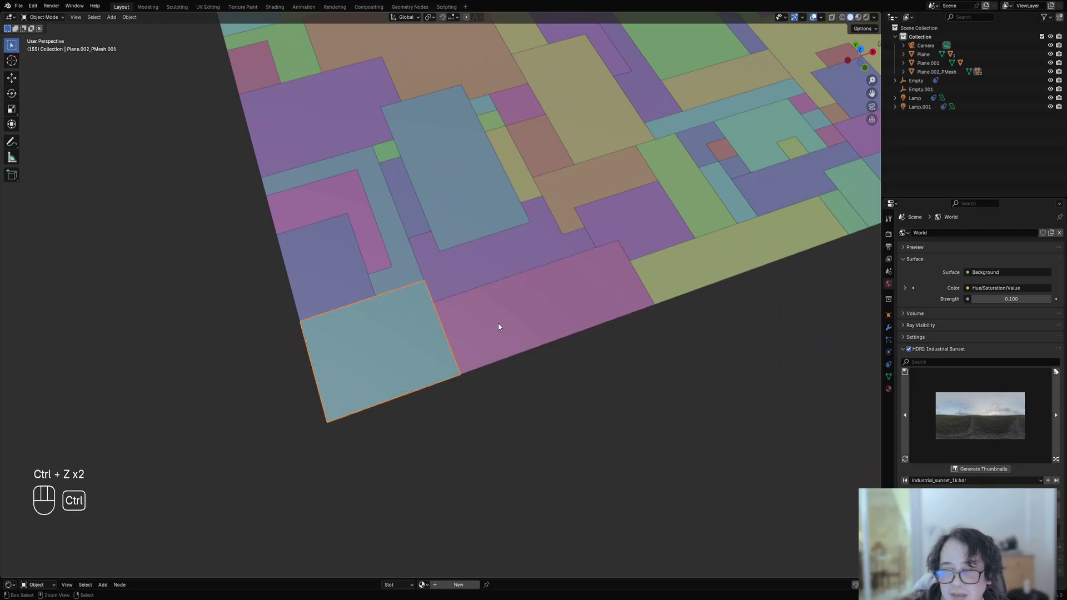
Apply Random Panels to the plain corner panel again with the stored settings and the Inset type
{"action": "key", "text": "shift+q"}
{"action": "left_click", "coordinate": [497, 321]}
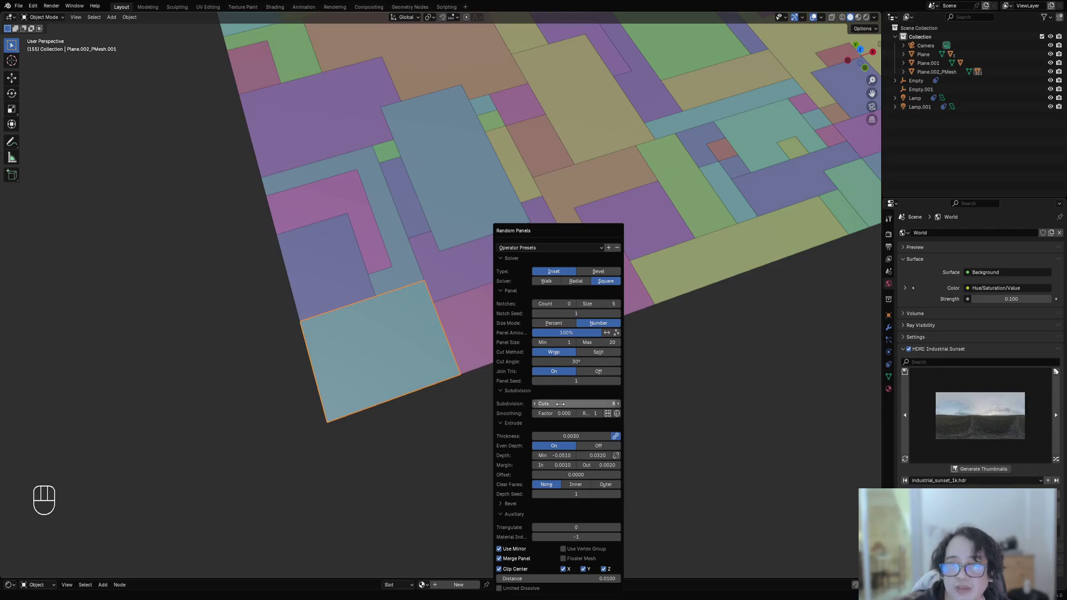
{"action": "key", "text": "shift+q"}
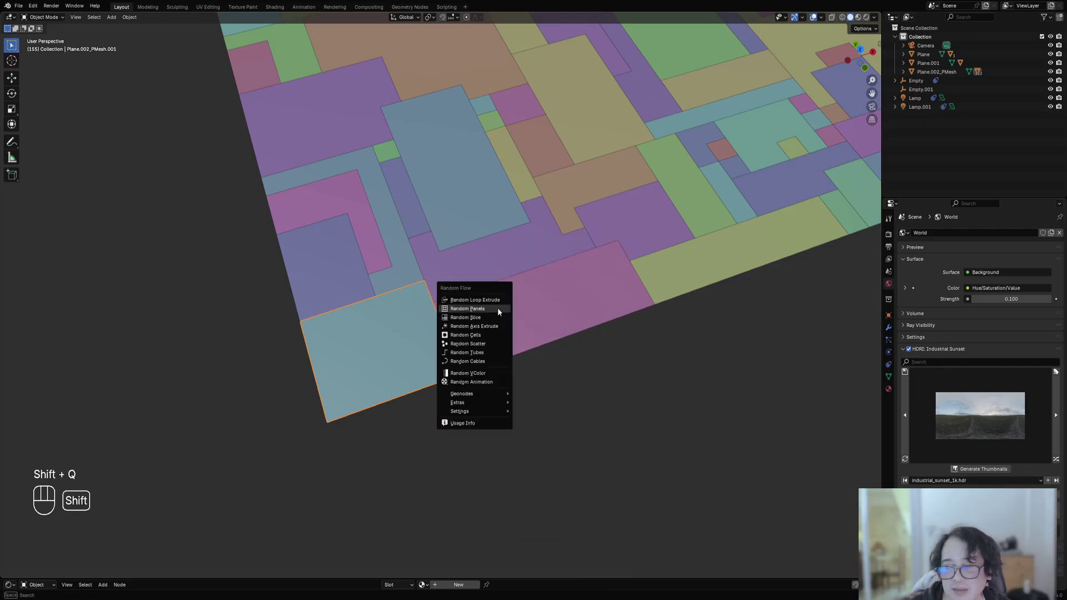
{"action": "left_click", "coordinate": [498, 309]}
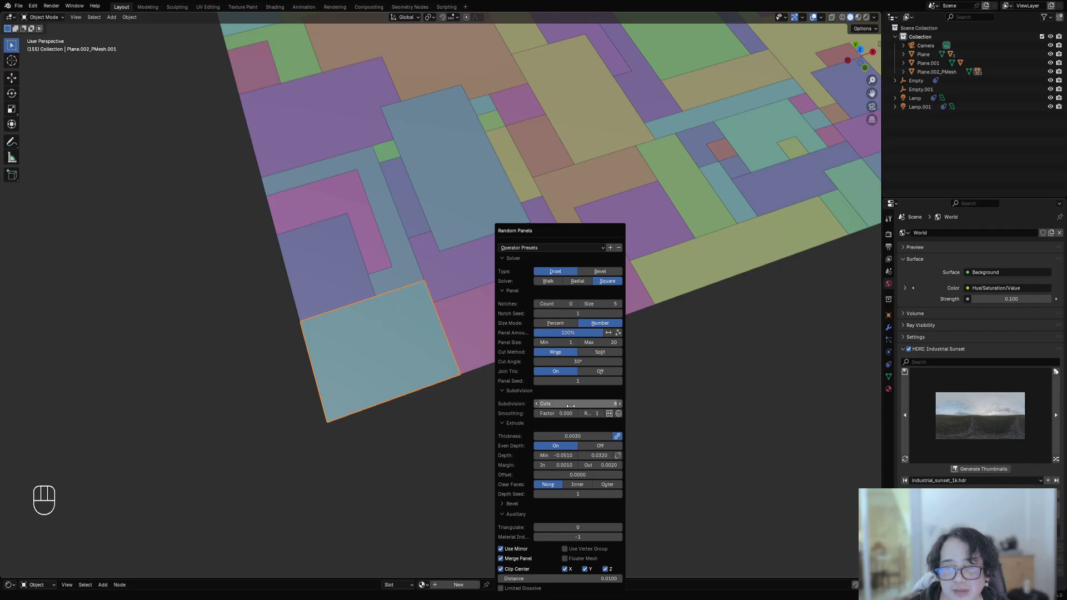
{"action": "left_click_drag", "start_coordinate": [557, 227], "coordinate": [580, 152]}
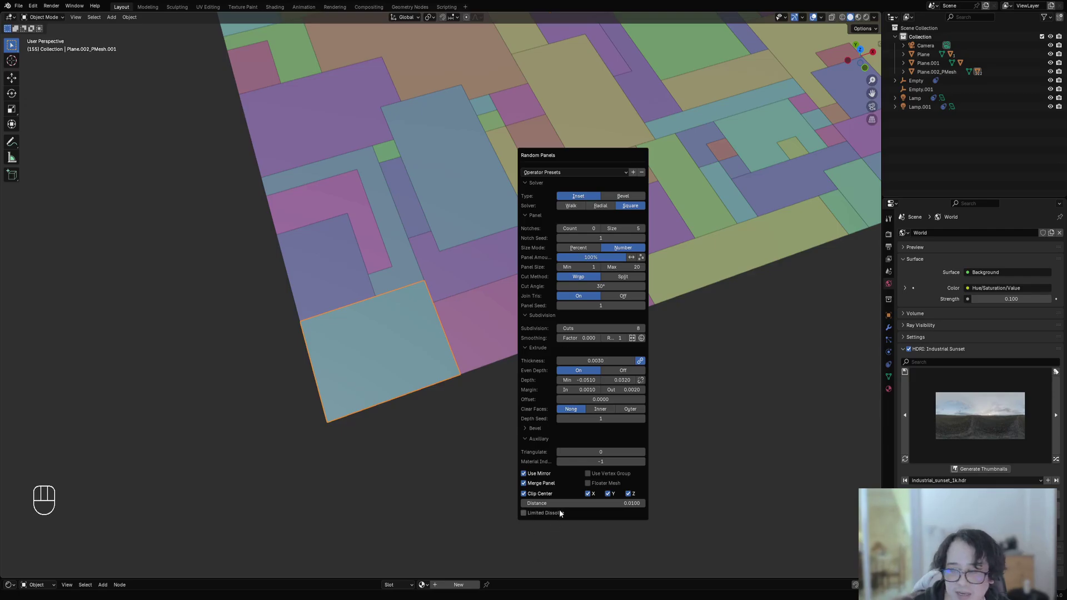
{"action": "left_click", "coordinate": [589, 196]}
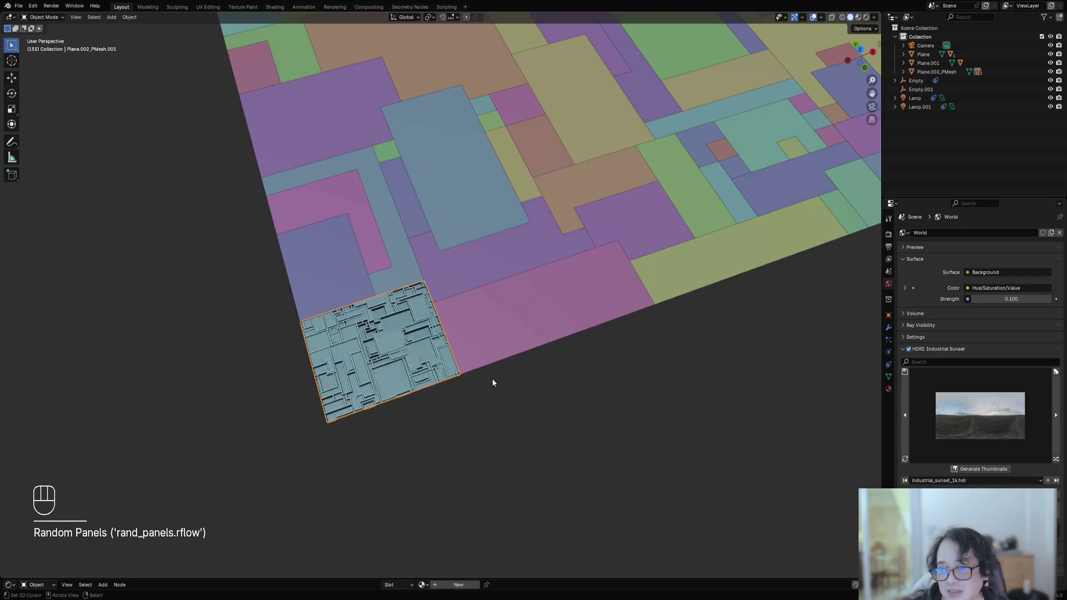
Repeat Random Panels on the pink panel beside the corner and on the long yellow panel next to it along the edge
{"action": "middle_click_drag", "start_coordinate": [492, 379], "coordinate": [470, 349]}
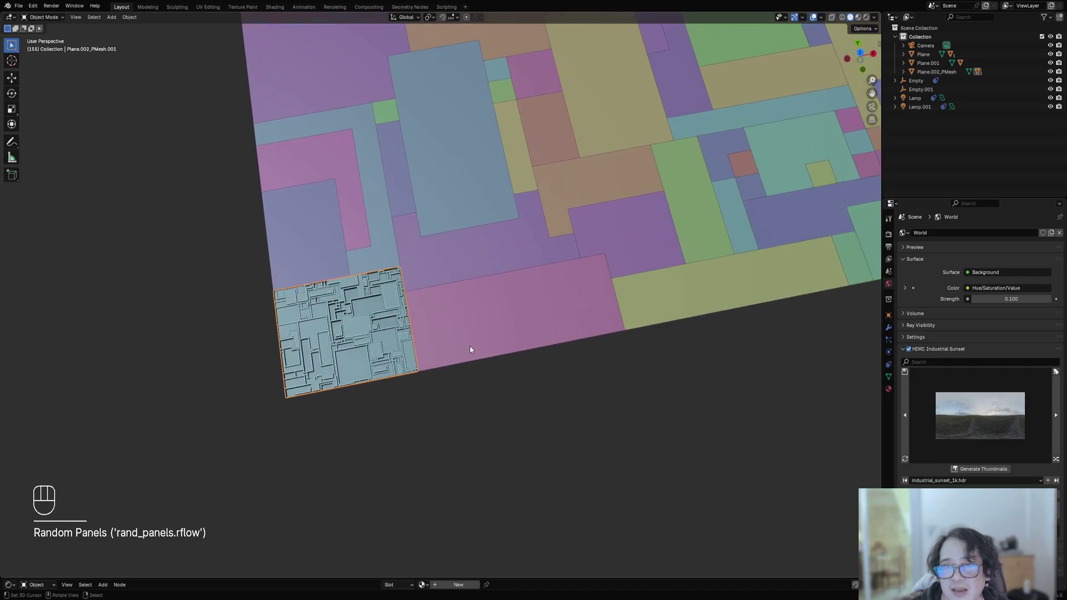
{"action": "left_click", "coordinate": [470, 350]}
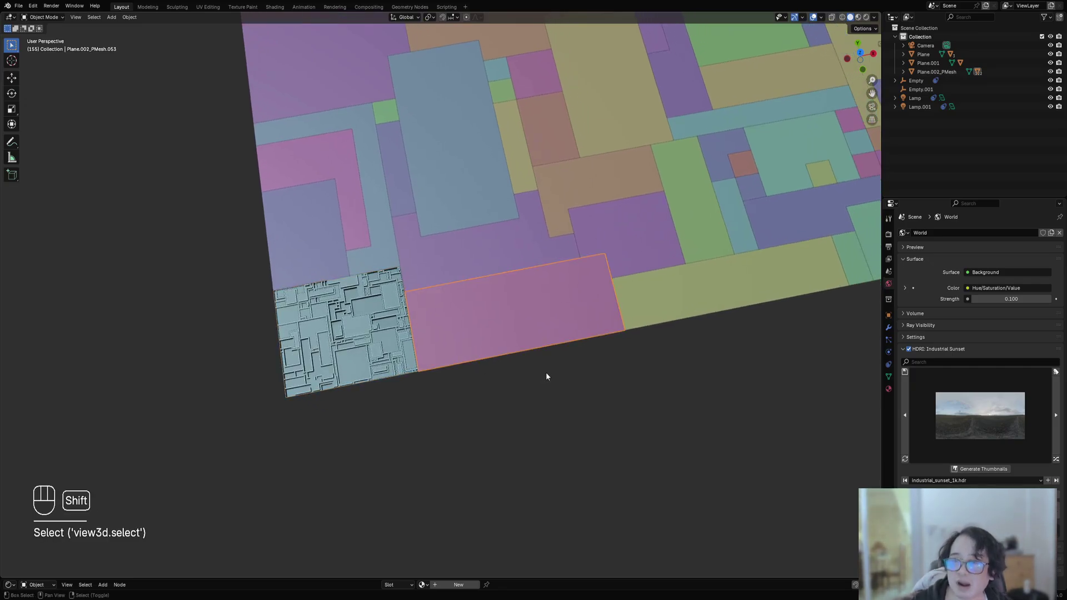
{"action": "key", "text": "shift+r"}
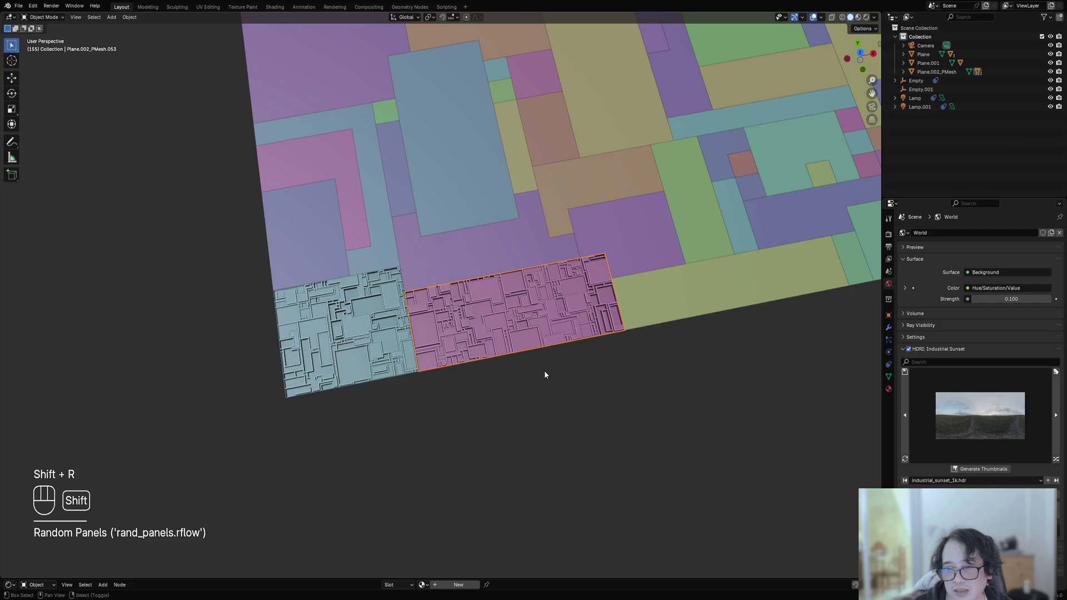
{"action": "middle_click_drag", "start_coordinate": [579, 383], "coordinate": [444, 442], "text": "shift"}
{"action": "left_click", "coordinate": [514, 368]}
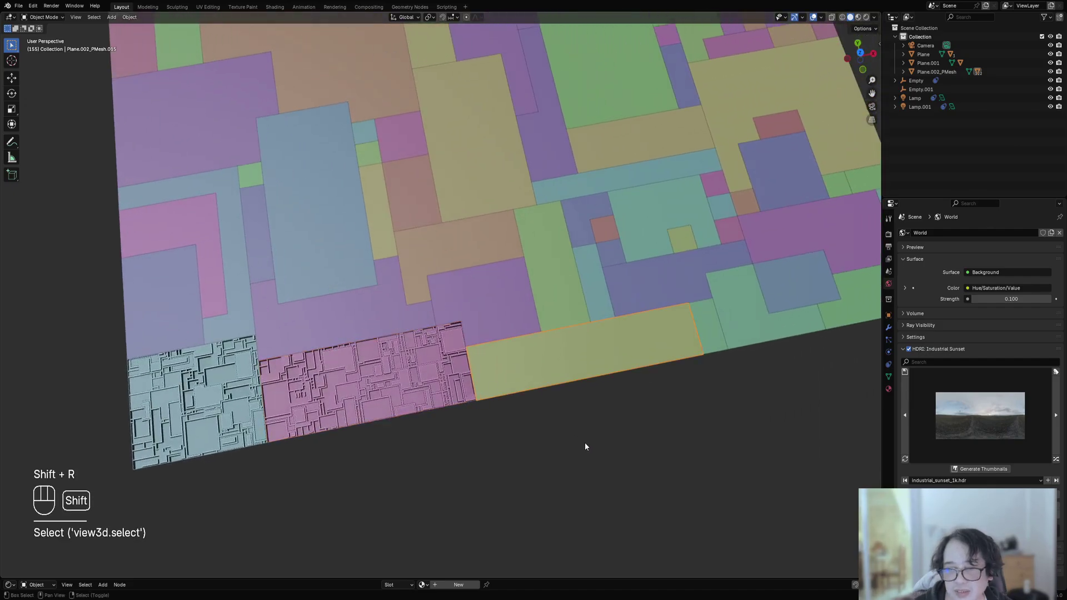
{"action": "key", "text": "shift+r"}
Repeat Random Panels on the two purple panels behind the edge row and on the tall blue rectangular panel
{"action": "left_click", "coordinate": [485, 308]}
{"action": "key", "text": "shift+r"}
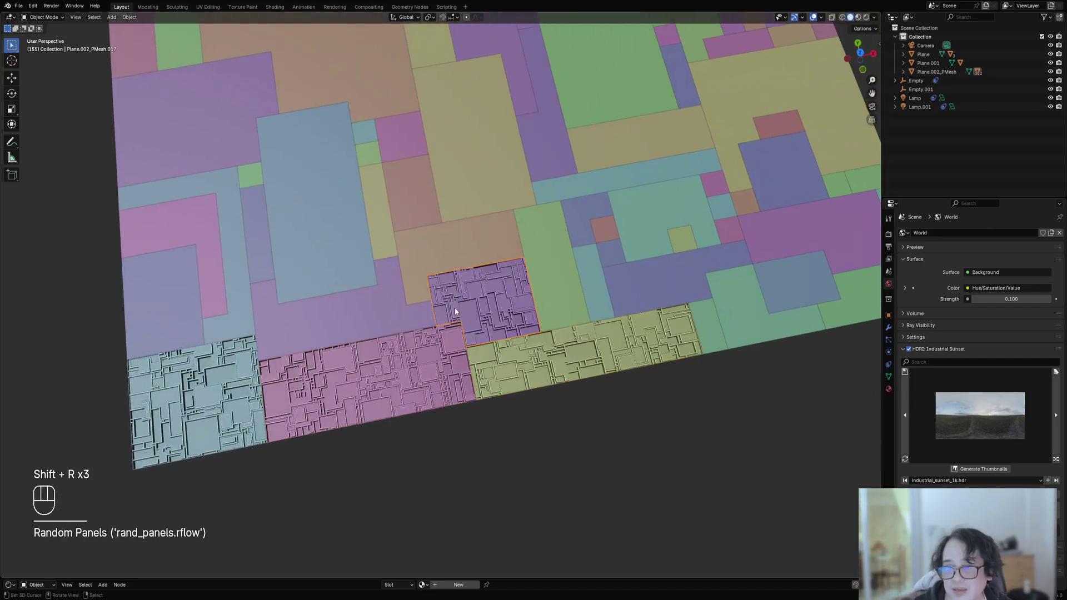
{"action": "left_click", "coordinate": [382, 310]}
{"action": "key", "text": "shift+r"}
{"action": "left_click", "coordinate": [310, 246]}
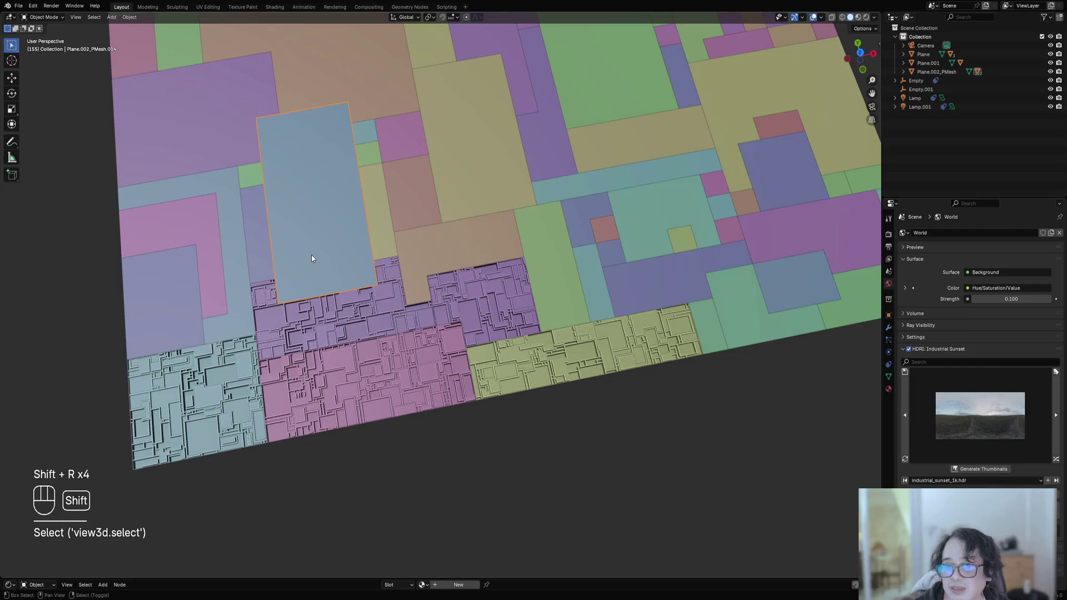
{"action": "key", "text": "shift+r"}
Select several plain panels one after another to check that each is a separate object
{"action": "middle_click_drag", "start_coordinate": [311, 259], "coordinate": [569, 389], "text": "shift"}
{"action": "left_click", "coordinate": [314, 365]}
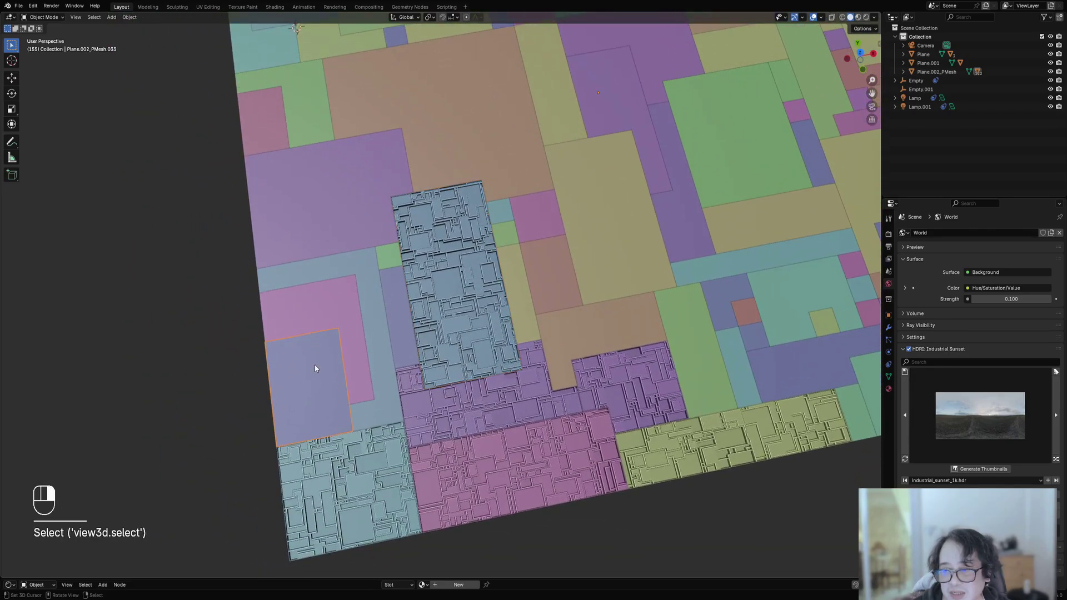
{"action": "right_click", "coordinate": [319, 295]}
{"action": "right_click", "coordinate": [332, 234]}
{"action": "right_click", "coordinate": [338, 286]}
{"action": "right_click", "coordinate": [532, 220]}
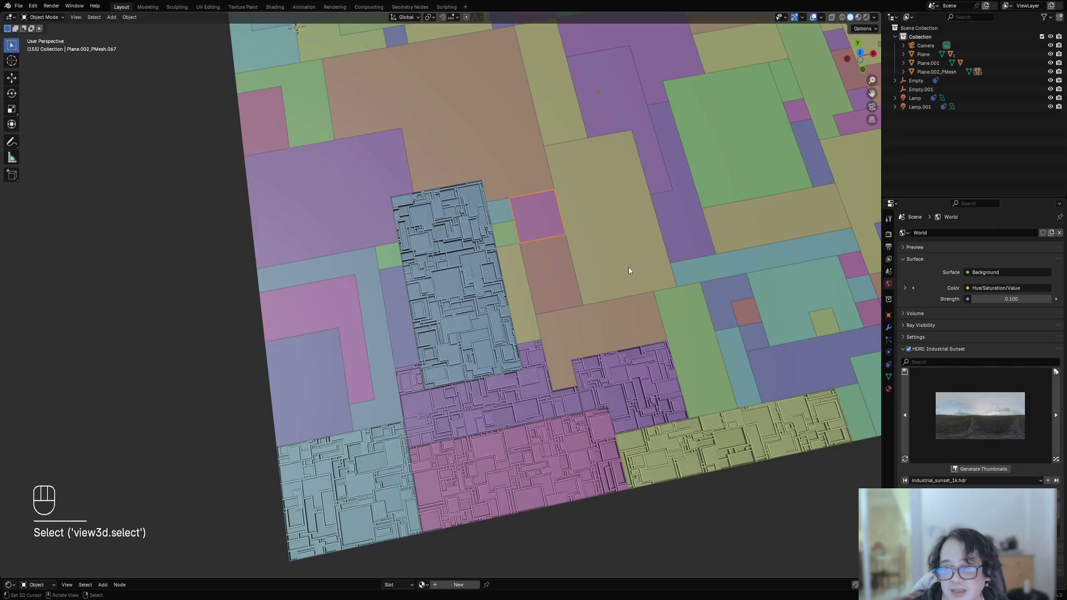
{"action": "left_click_drag", "start_coordinate": [629, 271], "coordinate": [629, 273]}
Apply Random Panels to the pink L-shaped panel using the stored settings and the Inset type
{"action": "left_click", "coordinate": [328, 316]}
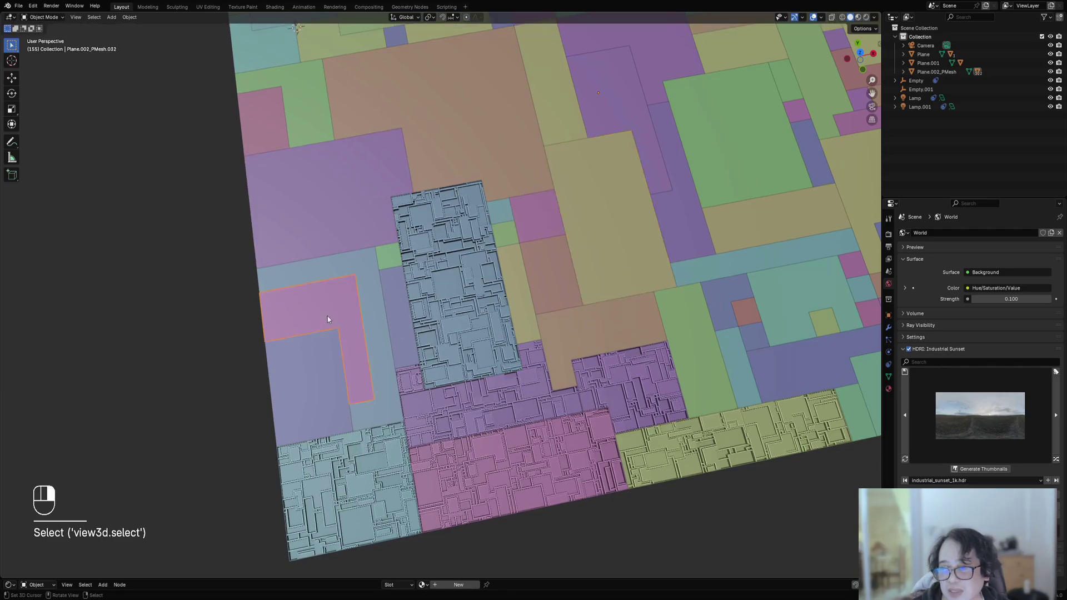
{"action": "key", "text": "shift+r"}
{"action": "scroll", "coordinate": [348, 308], "scroll_direction": "down", "scroll_amount": 2}
{"action": "middle_click_drag", "start_coordinate": [471, 310], "coordinate": [575, 336]}
{"action": "scroll", "coordinate": [538, 231], "scroll_direction": "up", "scroll_amount": 1}
{"action": "key", "text": "shift+q"}
{"action": "left_click", "coordinate": [537, 229]}
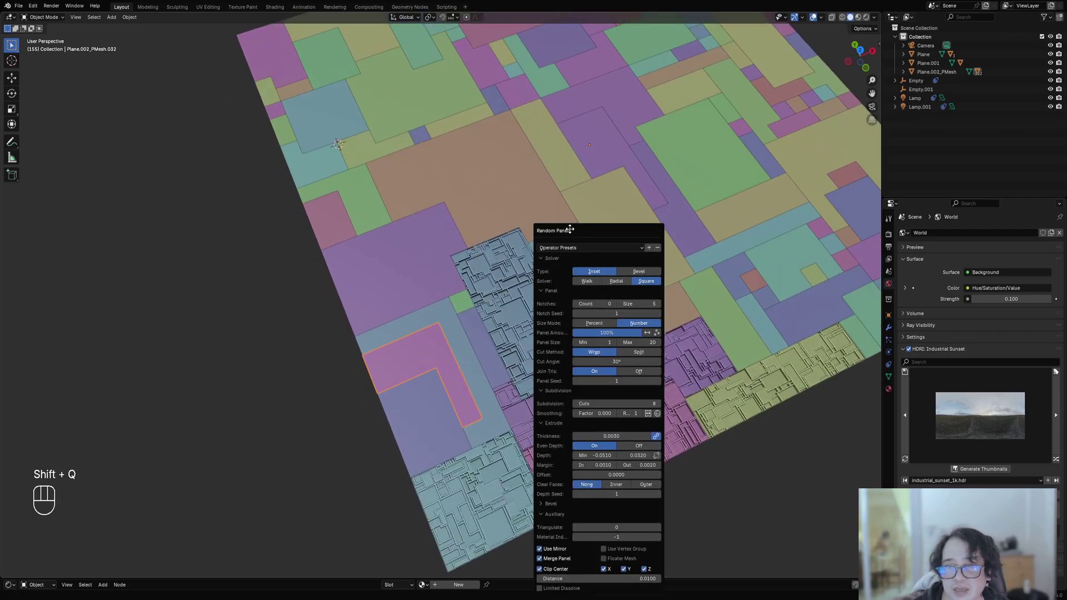
{"action": "left_click_drag", "start_coordinate": [608, 230], "coordinate": [608, 167]}
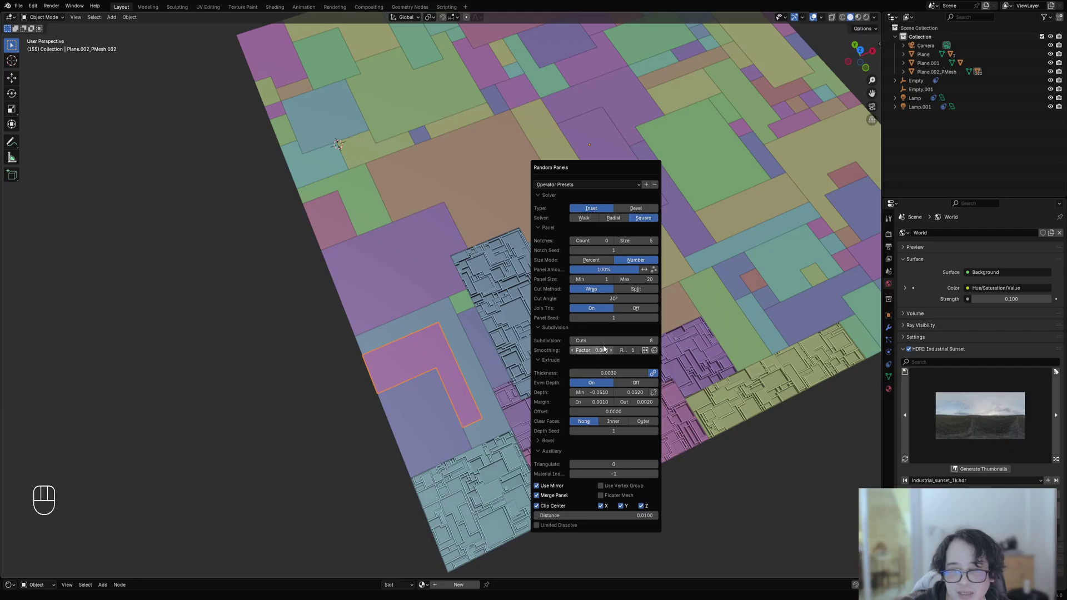
{"action": "left_click", "coordinate": [591, 209]}
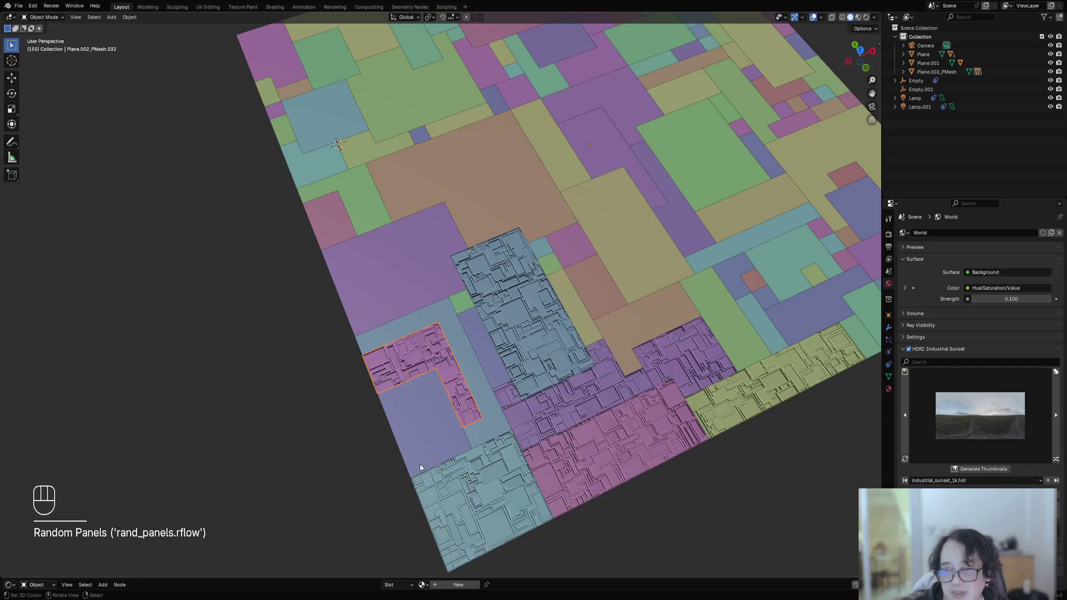
Repeat Random Panels on the violet panel inside the pink L, the surrounding blue L-shaped panel and the large purple panel
{"action": "left_click", "coordinate": [420, 447], "text": "shift"}
{"action": "left_click", "coordinate": [462, 333], "text": "shift"}
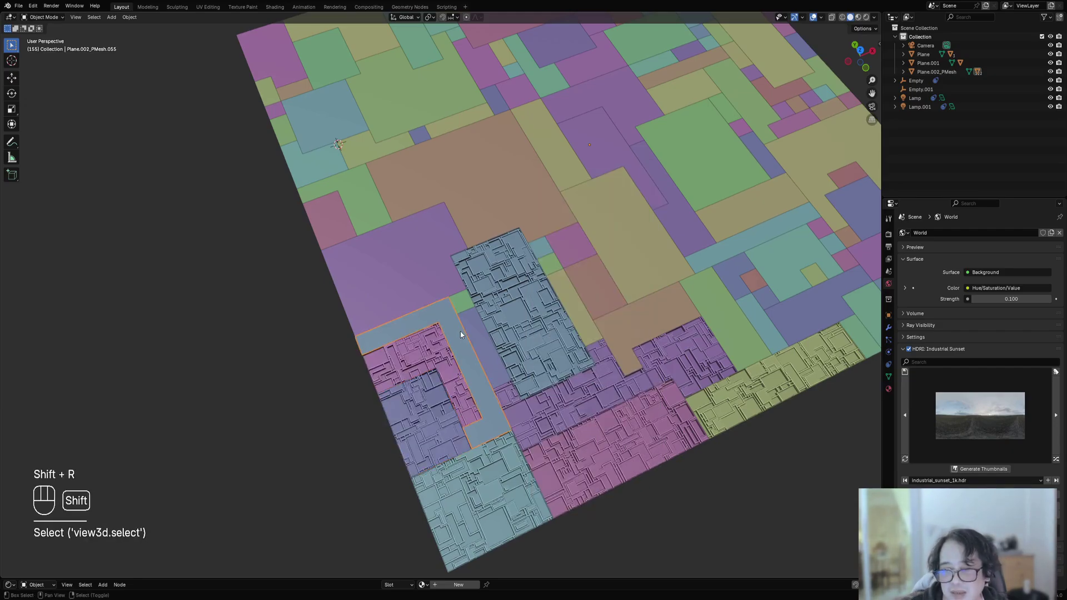
{"action": "key", "text": "shift+r"}
{"action": "left_click", "coordinate": [428, 283], "text": "shift"}
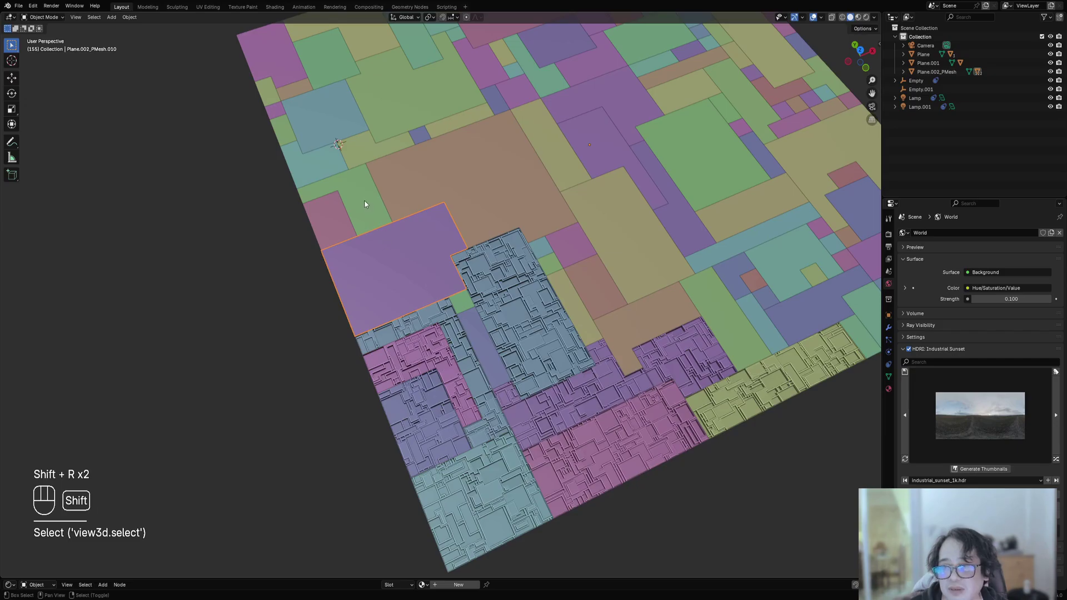
{"action": "key", "text": "shift+r"}
Repeat Random Panels on the green L-shaped panel, the small pink panel it encloses and the large brown panel
{"action": "left_click", "coordinate": [343, 225], "text": "shift"}
{"action": "key", "text": "shift+r"}
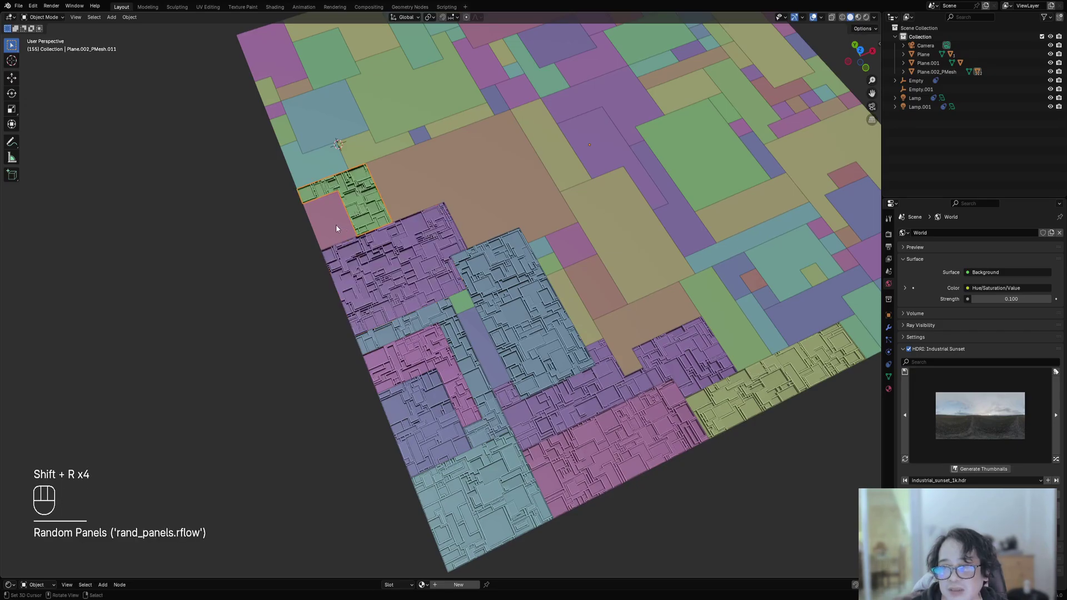
{"action": "right_click", "coordinate": [336, 225]}
{"action": "key", "text": "shift+r"}
{"action": "middle_click_drag", "start_coordinate": [556, 215], "coordinate": [499, 349]}
{"action": "right_click", "coordinate": [509, 311]}
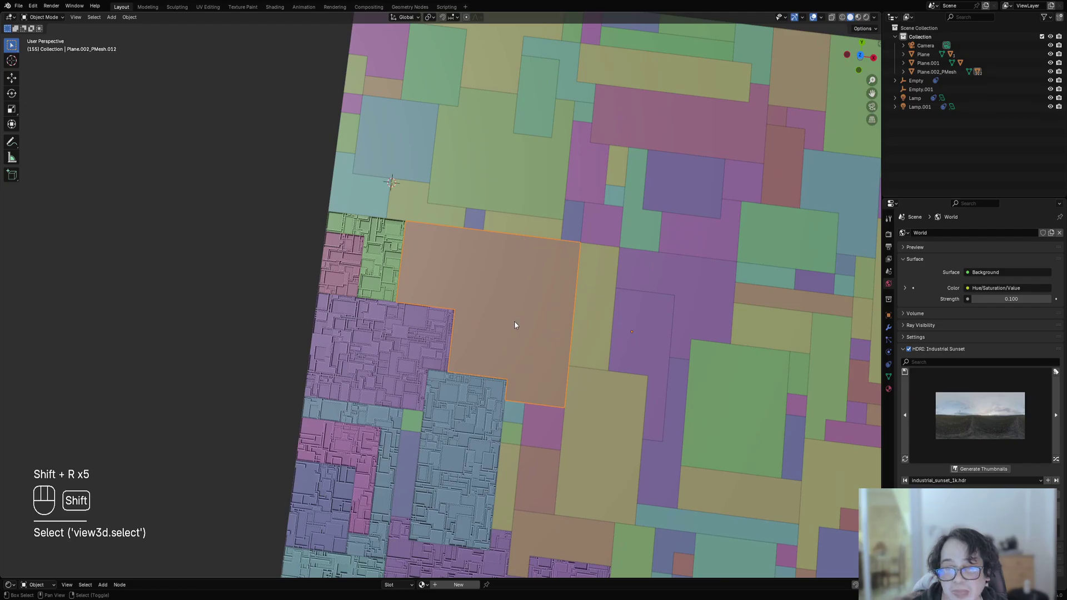
{"action": "key", "text": "shift+r"}
Repeat Random Panels on the small pink panel, the reddish-brown panel and the narrow yellow strip beside the tall blue panel
{"action": "scroll", "coordinate": [511, 318], "scroll_direction": "down", "scroll_amount": 3}
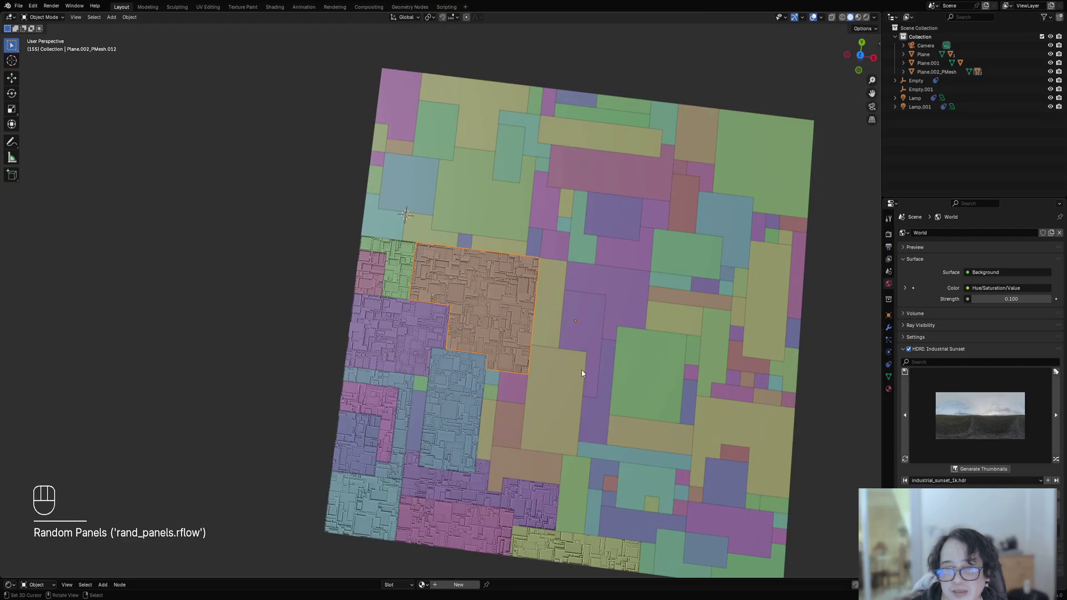
{"action": "middle_click_drag", "start_coordinate": [582, 369], "coordinate": [574, 390]}
{"action": "scroll", "coordinate": [411, 313], "scroll_direction": "up", "scroll_amount": 3}
{"action": "right_click", "coordinate": [412, 312]}
{"action": "key", "text": "shift+r"}
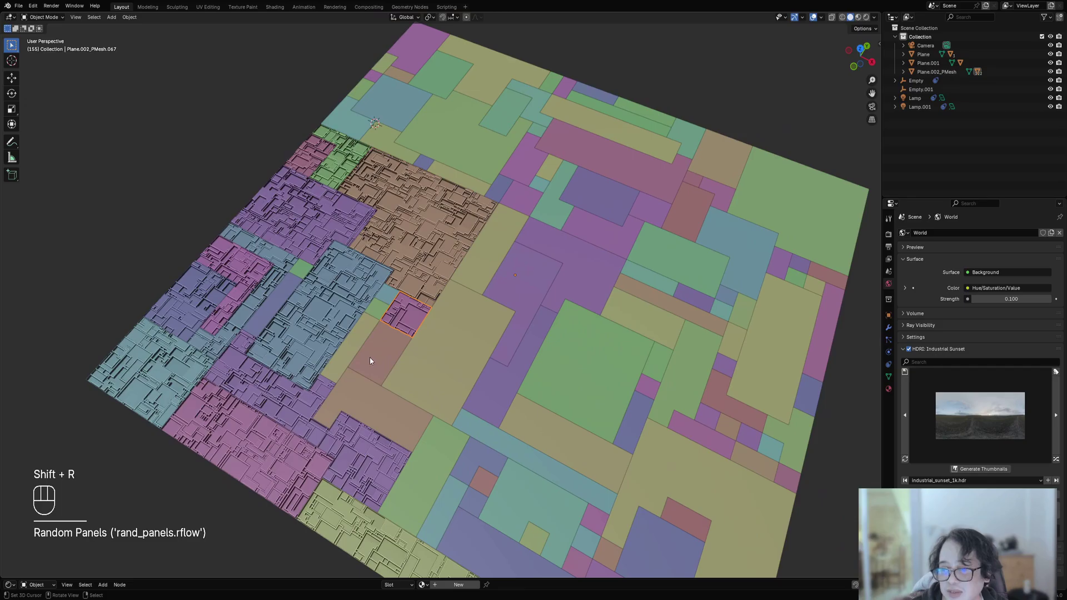
{"action": "key", "text": "shift+r"}
{"action": "right_click", "coordinate": [366, 323]}
{"action": "key", "text": "shift+r"}
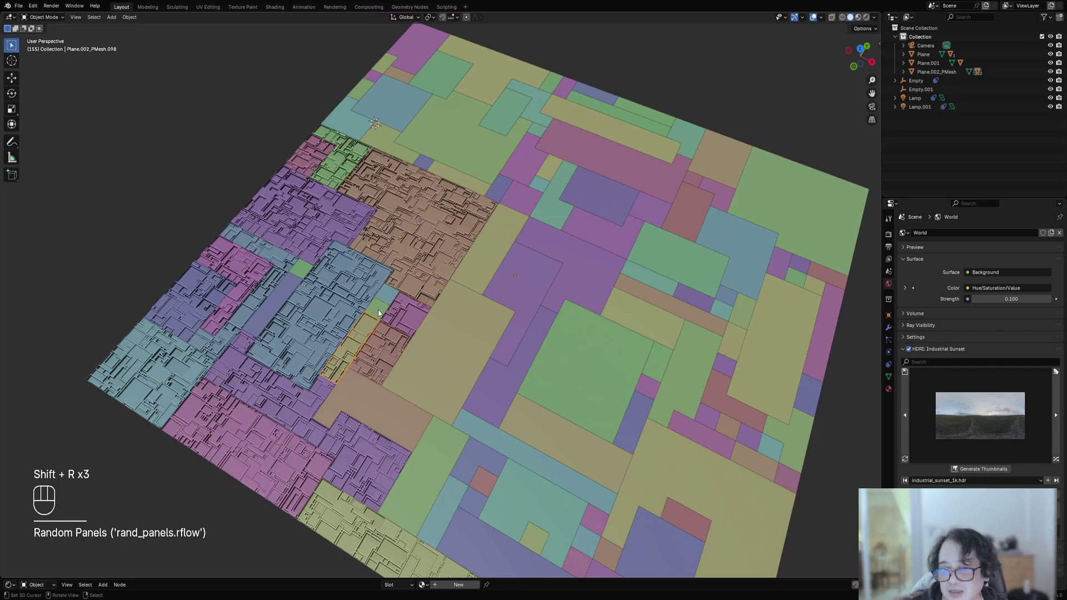
Repeat Random Panels on the small green and teal panels and on the larger yellow panel next to them
{"action": "right_click", "coordinate": [378, 311], "text": "shift"}
{"action": "key", "text": "shift+r"}
{"action": "right_click", "coordinate": [387, 295], "text": "shift"}
{"action": "key", "text": "shift+r"}
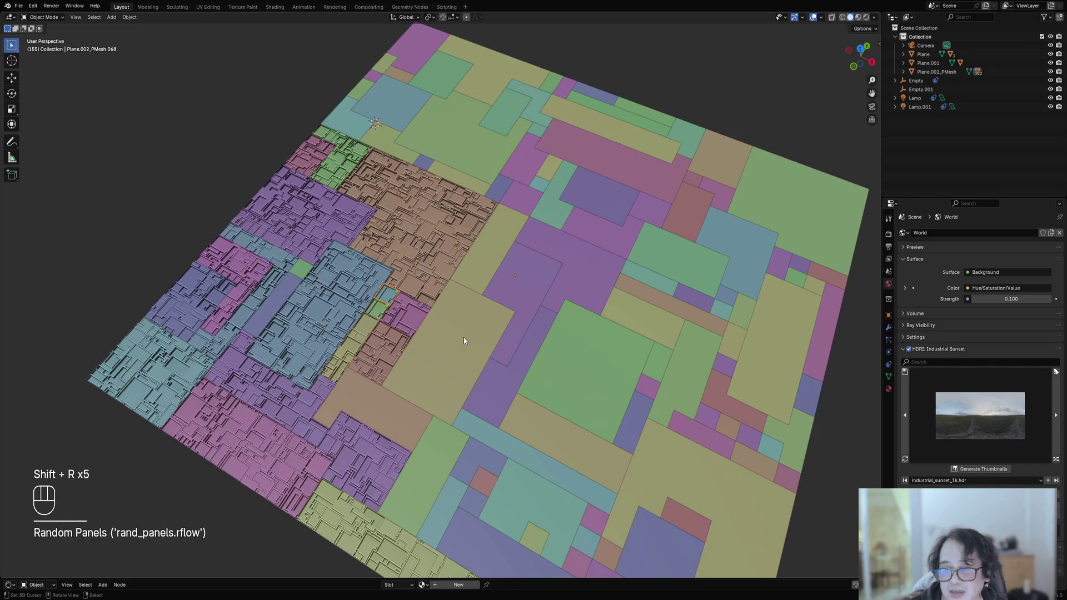
{"action": "right_click", "coordinate": [463, 340]}
{"action": "key", "text": "shift+r"}
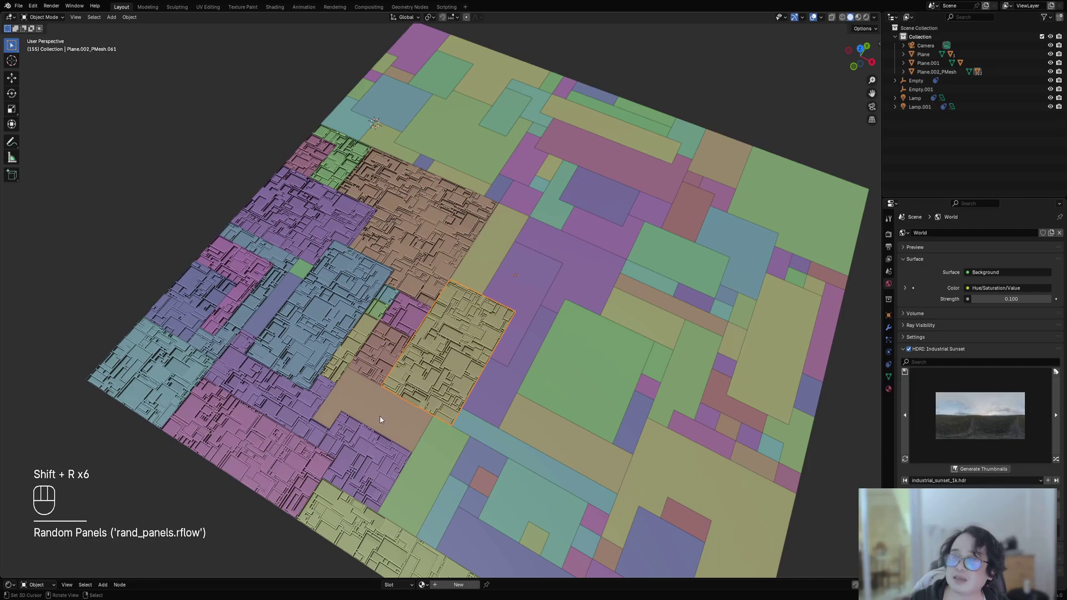
Repeat Random Panels on the brown panel below the detailed yellow one, the tall green panel and the long teal strip
{"action": "right_click", "coordinate": [382, 415]}
{"action": "key", "text": "shift+r"}
{"action": "right_click", "coordinate": [435, 455]}
{"action": "key", "text": "shift+r"}
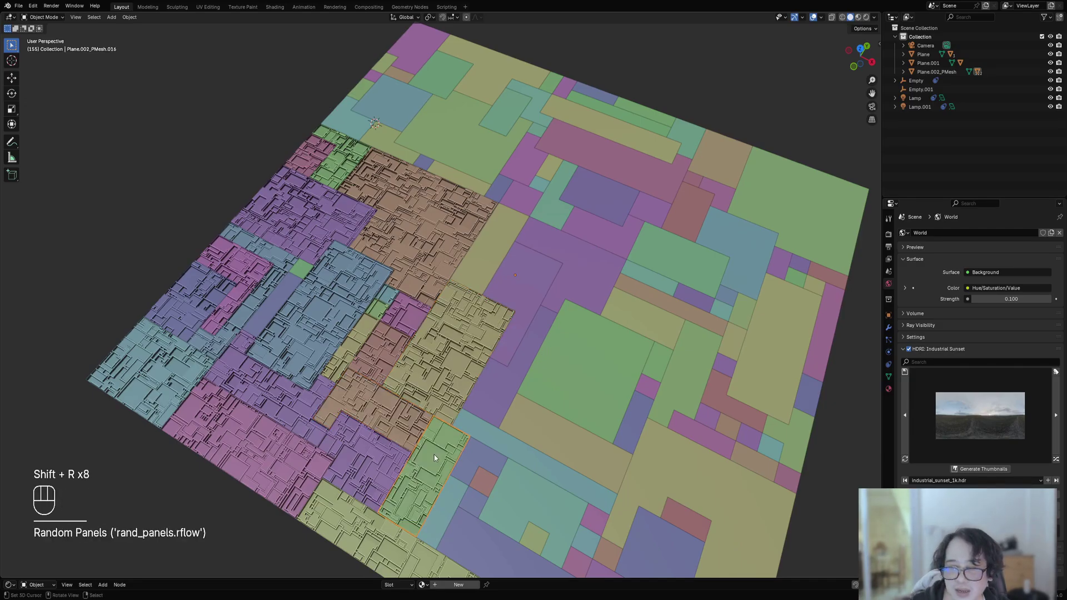
{"action": "right_click", "coordinate": [503, 443]}
{"action": "key", "text": "shift+r"}
Repeat Random Panels on the purple L-shaped panel and the tan strip along the near edge of the large green panel
{"action": "right_click", "coordinate": [493, 411]}
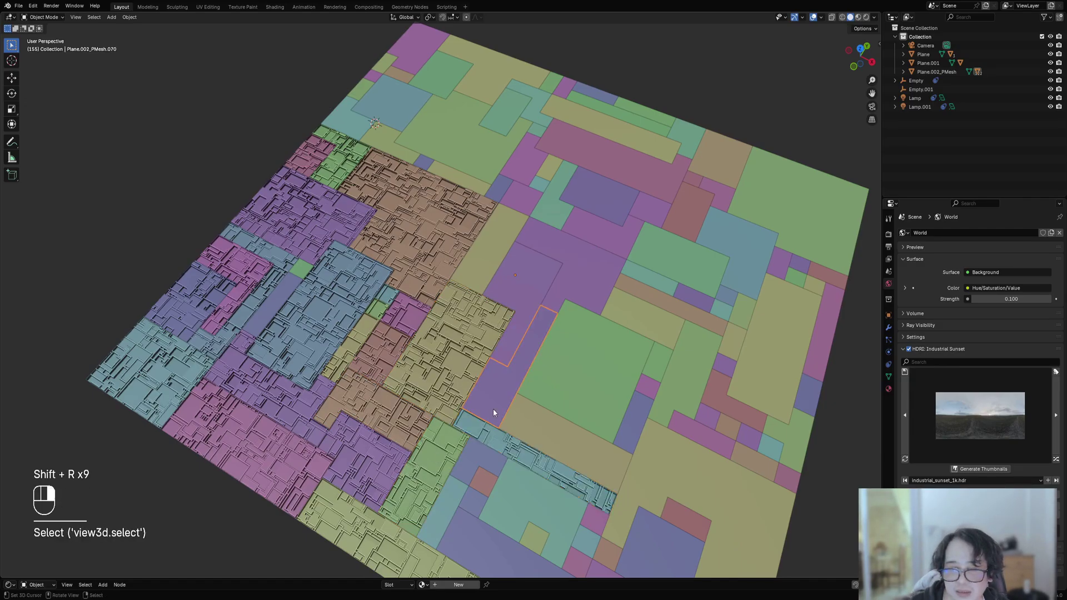
{"action": "key", "text": "shift+r"}
{"action": "right_click", "coordinate": [536, 422]}
{"action": "key", "text": "shift+r"}
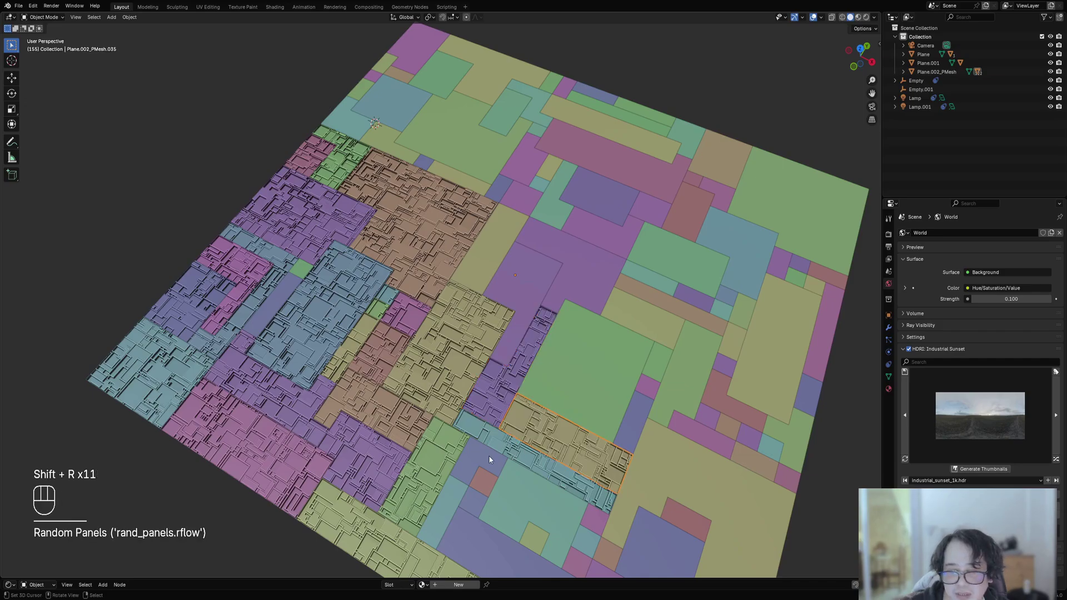
Repeat Random Panels on the small red square, the blue panels around it and the large blue-violet panel below
{"action": "right_click", "coordinate": [488, 455]}
{"action": "key", "text": "shift+r"}
{"action": "key", "text": "shift+r"}
{"action": "right_click", "coordinate": [467, 525]}
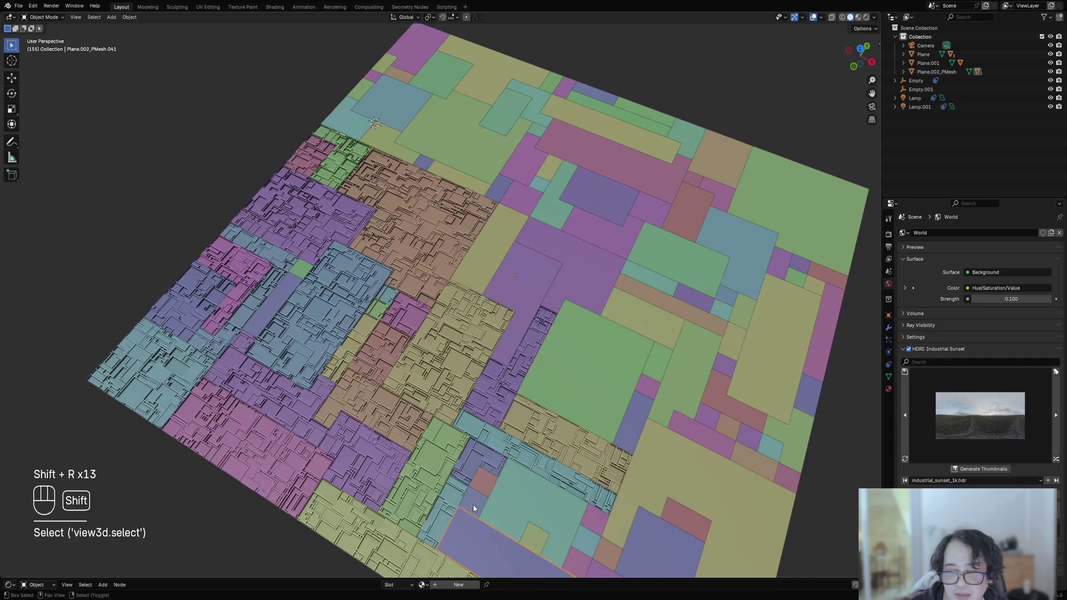
{"action": "key", "text": "shift+r"}
{"action": "key", "text": "shift+r"}
{"action": "key", "text": "shift+r"}
Repeat Random Panels on the small yellow square and the teal panel that encloses it
{"action": "right_click", "coordinate": [531, 538]}
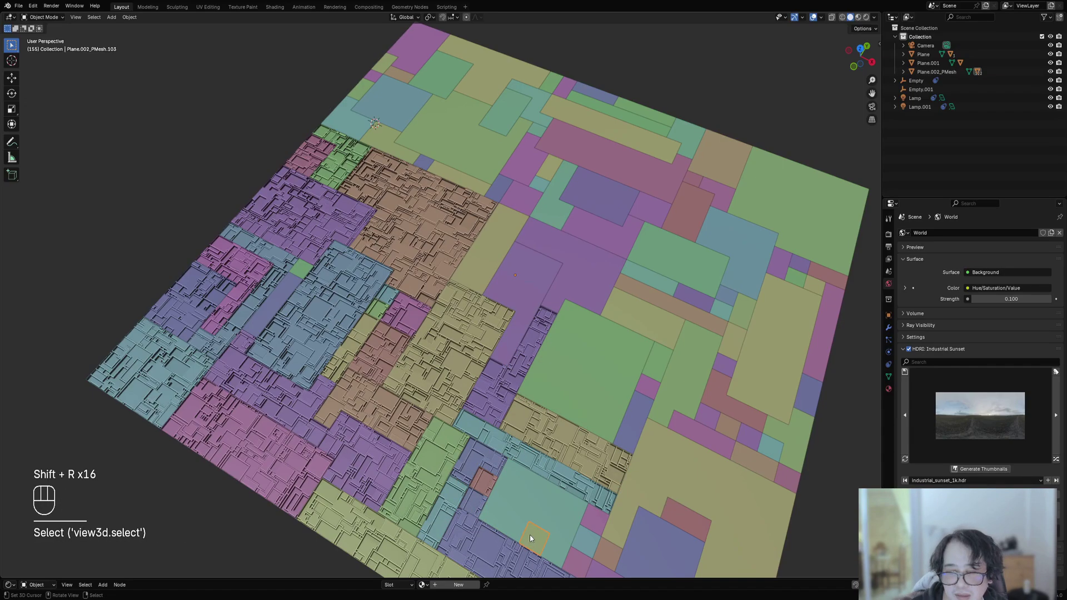
{"action": "key", "text": "shift+r"}
{"action": "right_click", "coordinate": [531, 494]}
{"action": "key", "text": "shift+r"}
Repeat Random Panels on the teal-green panels along the plane's near edge and the blue panel beside them
{"action": "scroll", "coordinate": [542, 494], "scroll_direction": "down", "scroll_amount": 4}
{"action": "middle_click_drag", "start_coordinate": [549, 493], "coordinate": [490, 409], "text": "shift"}
{"action": "scroll", "coordinate": [421, 353], "scroll_direction": "up", "scroll_amount": 3}
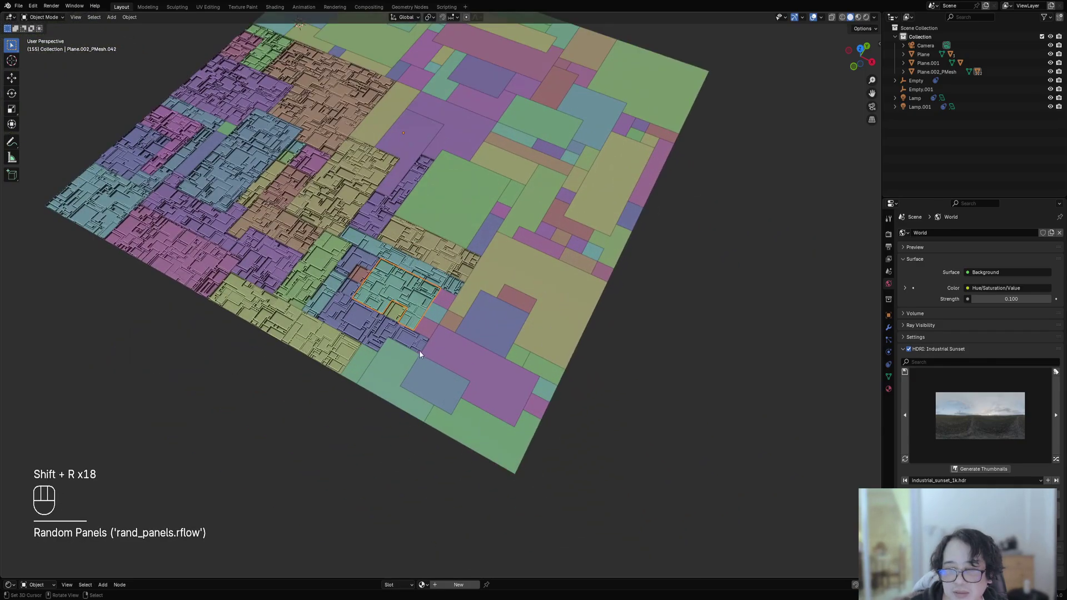
{"action": "key", "text": "shift+r"}
{"action": "right_click", "coordinate": [383, 361]}
{"action": "key", "text": "shift+r"}
{"action": "right_click", "coordinate": [437, 384]}
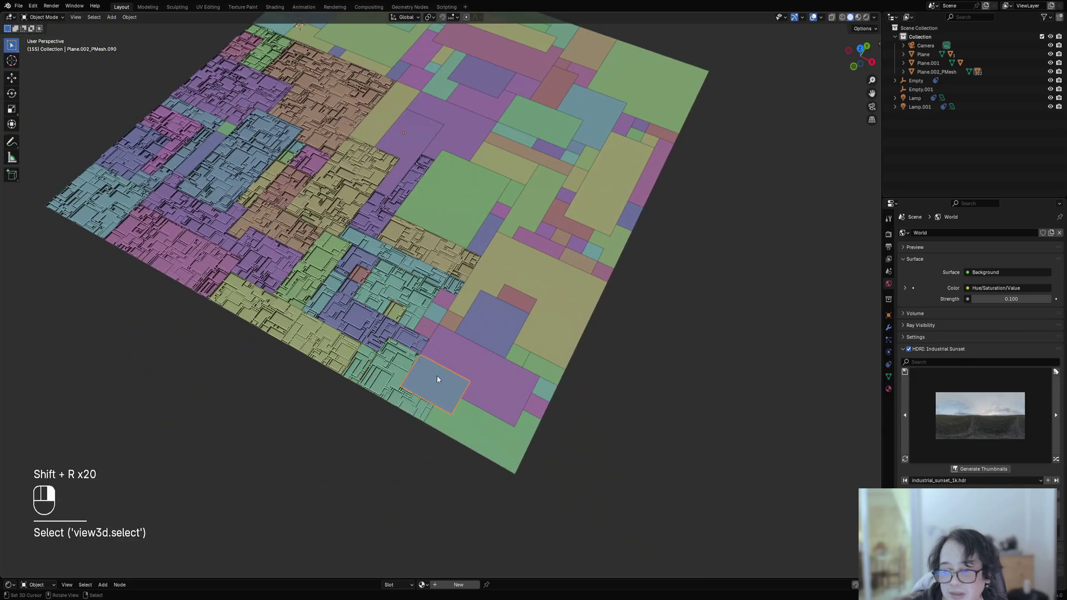
{"action": "key", "text": "shift+r"}
Repeat Random Panels on the green panel at the plane's near corner, the large magenta panel and the small pink edge panel
{"action": "right_click", "coordinate": [457, 425]}
{"action": "key", "text": "shift+r"}
{"action": "right_click", "coordinate": [482, 398]}
{"action": "key", "text": "shift+r"}
{"action": "right_click", "coordinate": [536, 406]}
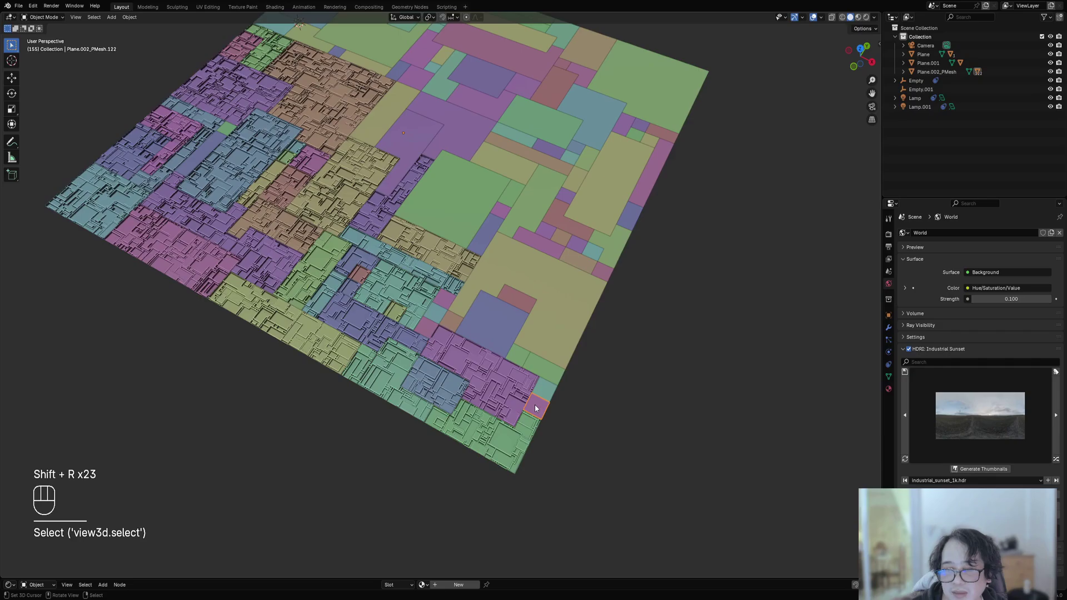
{"action": "key", "text": "shift+r"}
Repeat Random Panels on the small teal edge panel and the two small green panels below the large yellow one
{"action": "right_click", "coordinate": [544, 392]}
{"action": "key", "text": "shift+r"}
{"action": "right_click", "coordinate": [545, 368], "text": "shift"}
{"action": "key", "text": "shift+r"}
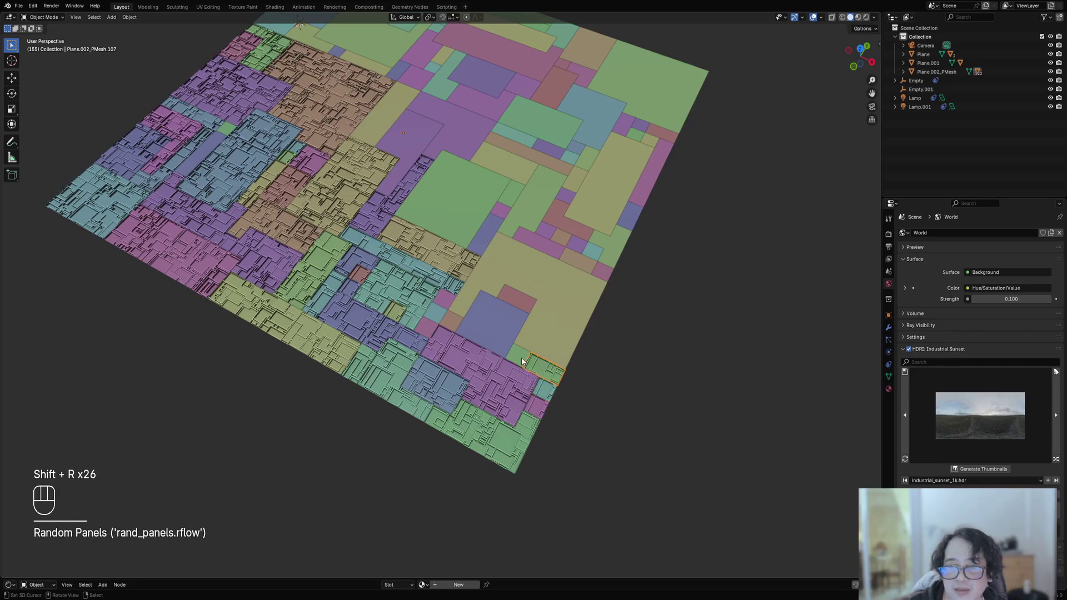
{"action": "right_click", "coordinate": [518, 355]}
{"action": "key", "text": "shift+r"}
Repeat Random Panels on the blue-violet panel and the small brown and pink panels next to it
{"action": "right_click", "coordinate": [494, 324]}
{"action": "middle_click_drag", "start_coordinate": [509, 319], "coordinate": [469, 388], "text": "shift"}
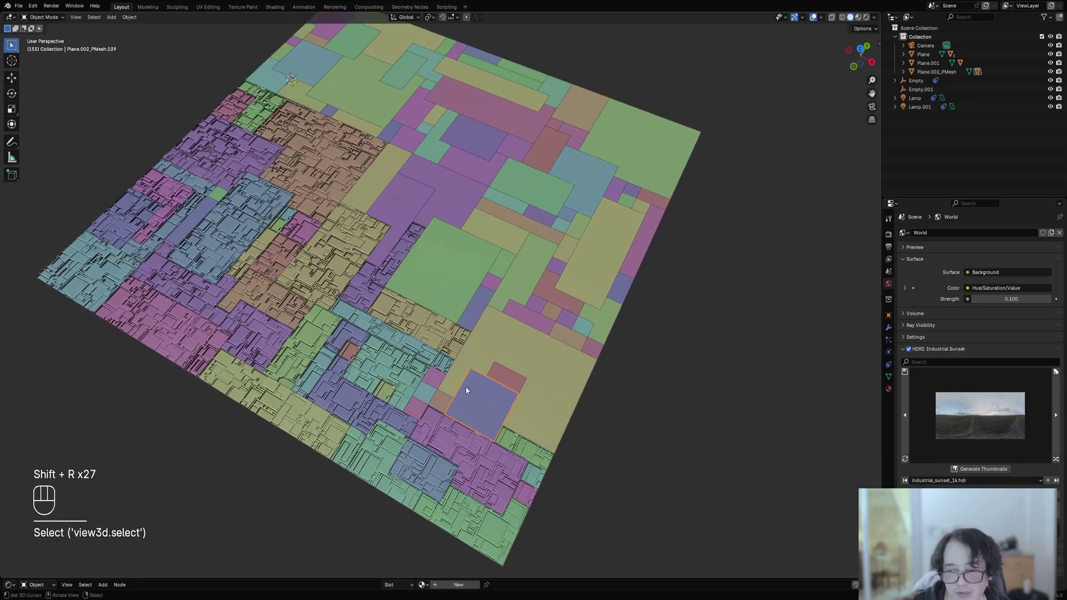
{"action": "key", "text": "shift+r"}
{"action": "right_click", "coordinate": [442, 401]}
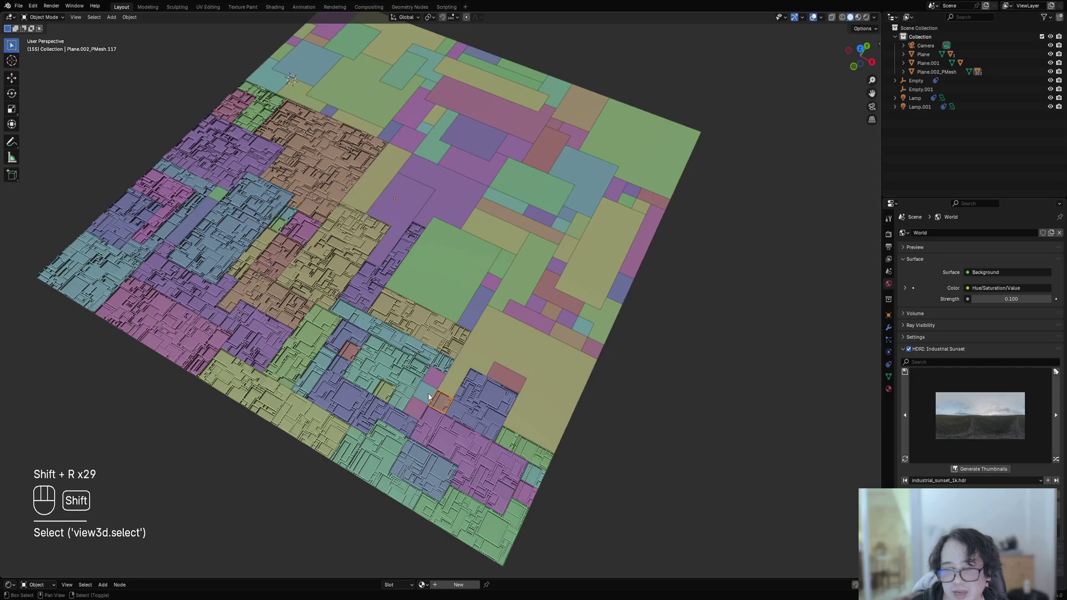
{"action": "key", "text": "shift+r"}
{"action": "right_click", "coordinate": [432, 380], "text": "shift"}
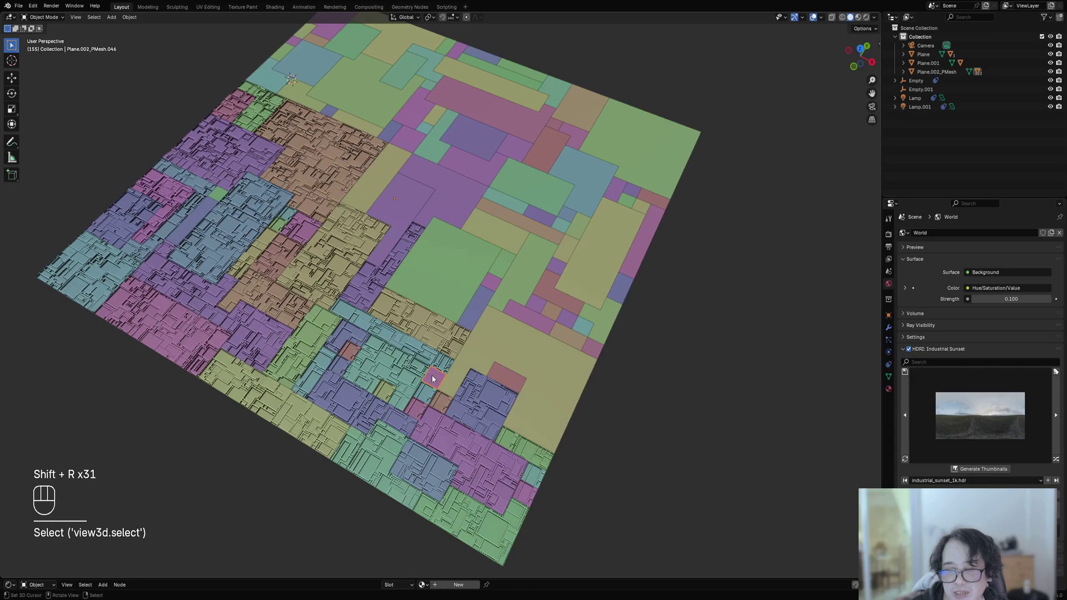
{"action": "key", "text": "shift+r"}
Repeat Random Panels on the large yellow panel and the small red panel set into it
{"action": "right_click", "coordinate": [482, 364], "text": "shift"}
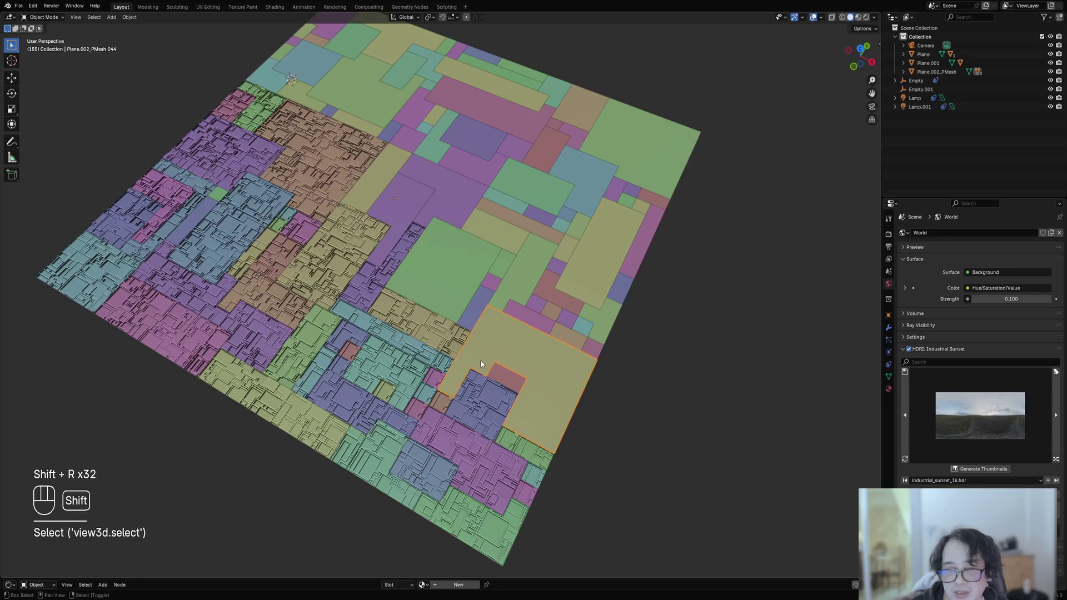
{"action": "key", "text": "shift+r"}
{"action": "right_click", "coordinate": [506, 375], "text": "shift"}
{"action": "key", "text": "shift+r"}
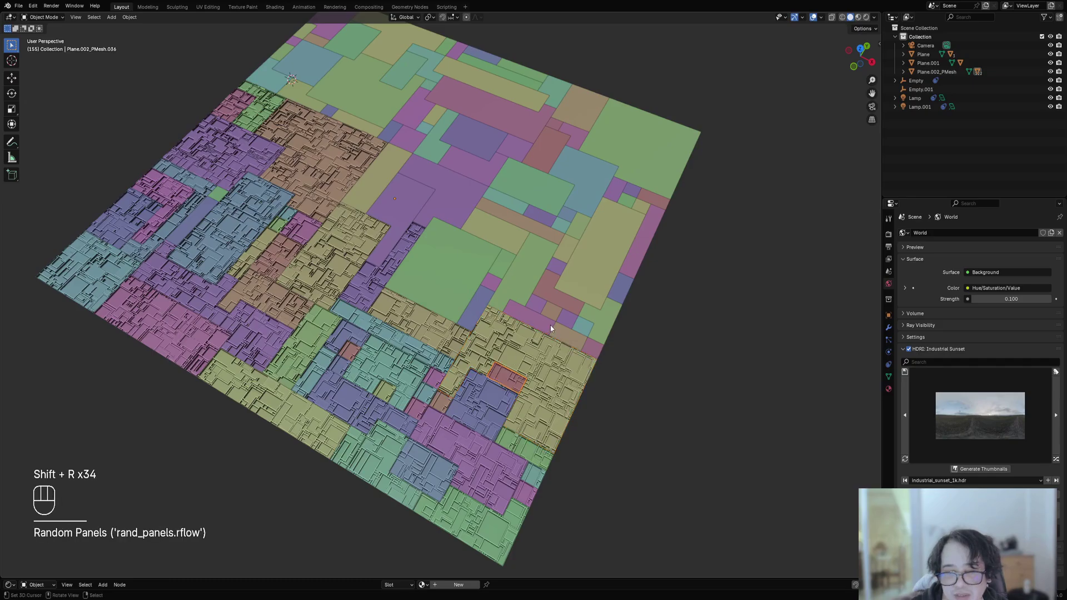
Repeat Random Panels on the small pink edge panel, the brown strip and the pink strip bordering the detailed large yellow panel
{"action": "middle_click_drag", "start_coordinate": [550, 325], "coordinate": [525, 386]}
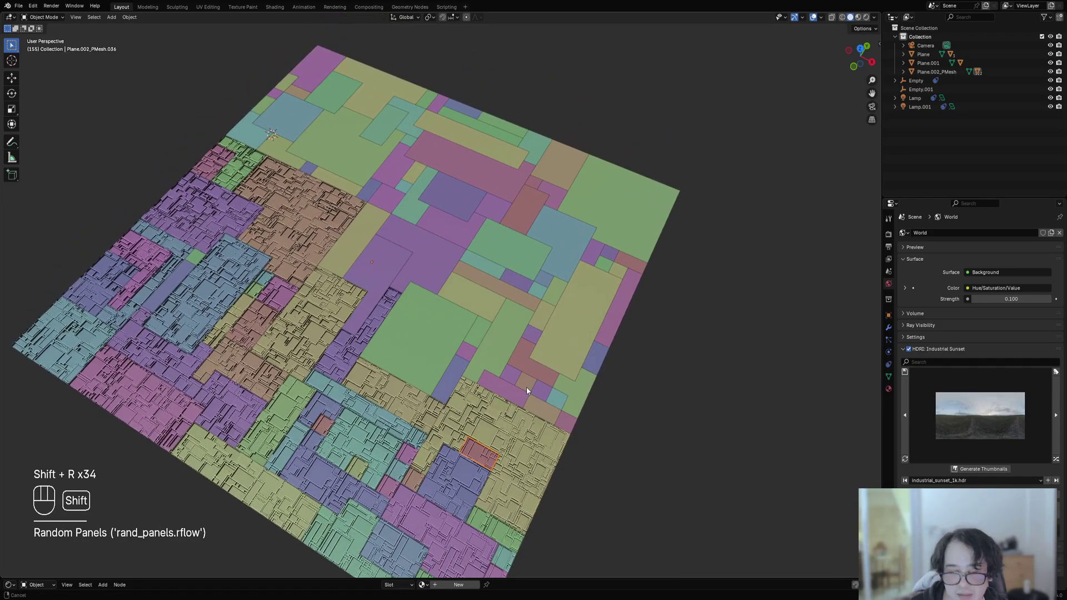
{"action": "right_click", "coordinate": [567, 419]}
{"action": "key", "text": "shift+r"}
{"action": "right_click", "coordinate": [551, 414], "text": "shift"}
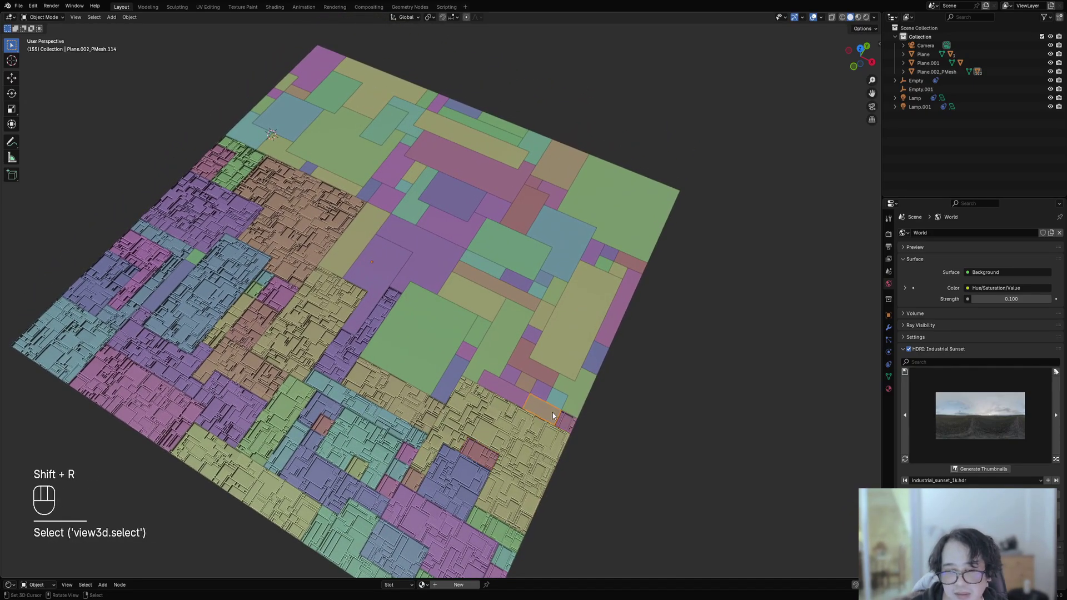
{"action": "key", "text": "shift+r"}
{"action": "right_click", "coordinate": [512, 394]}
{"action": "key", "text": "shift+r"}
Repeat Random Panels on the tall green panel and the row of small violet and tan panels beside the pink strip
{"action": "right_click", "coordinate": [488, 360]}
{"action": "key", "text": "shift+r"}
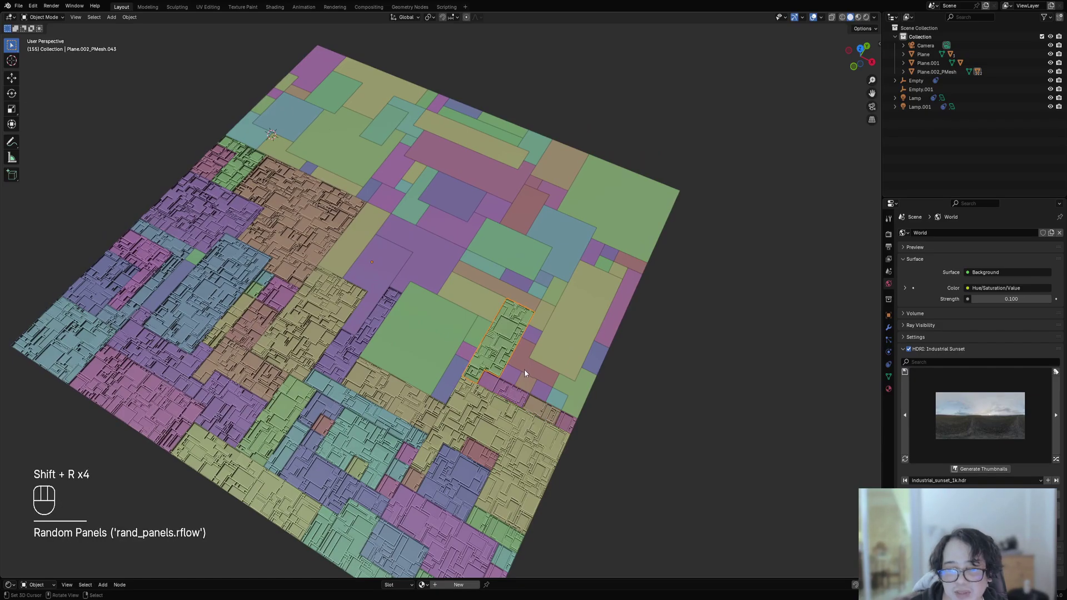
{"action": "right_click", "coordinate": [523, 379], "text": "shift"}
{"action": "key", "text": "shift+r"}
{"action": "right_click", "coordinate": [536, 389], "text": "shift"}
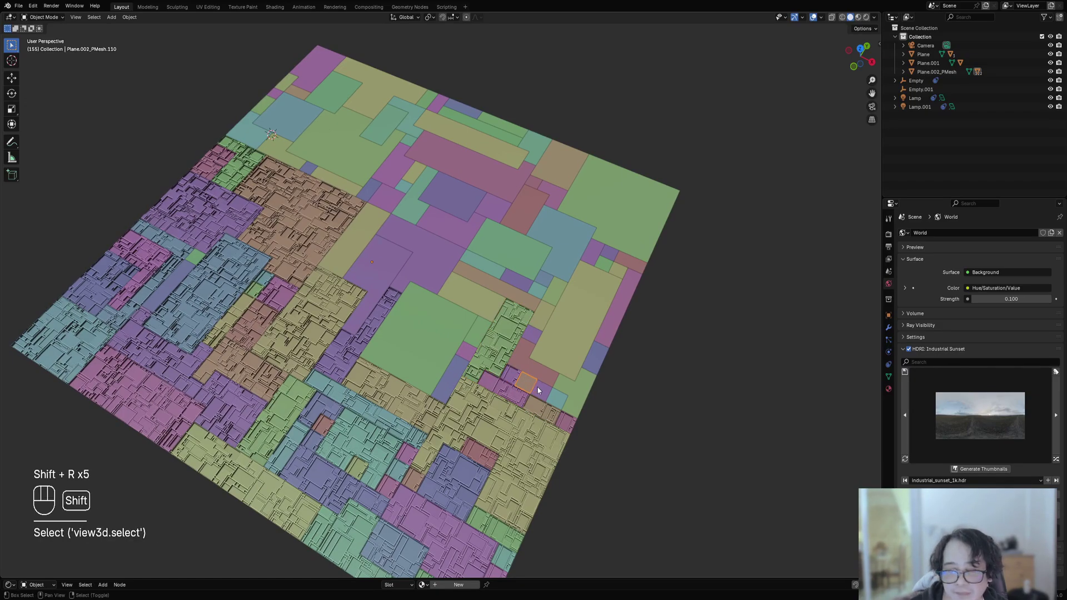
{"action": "key", "text": "shift+r"}
{"action": "key", "text": "shift+r"}
Repeat Random Panels on the small teal panel, the green edge panel, the reddish L-shaped panel and the small violet panel above it
{"action": "right_click", "coordinate": [565, 385], "text": "shift"}
{"action": "key", "text": "shift+r"}
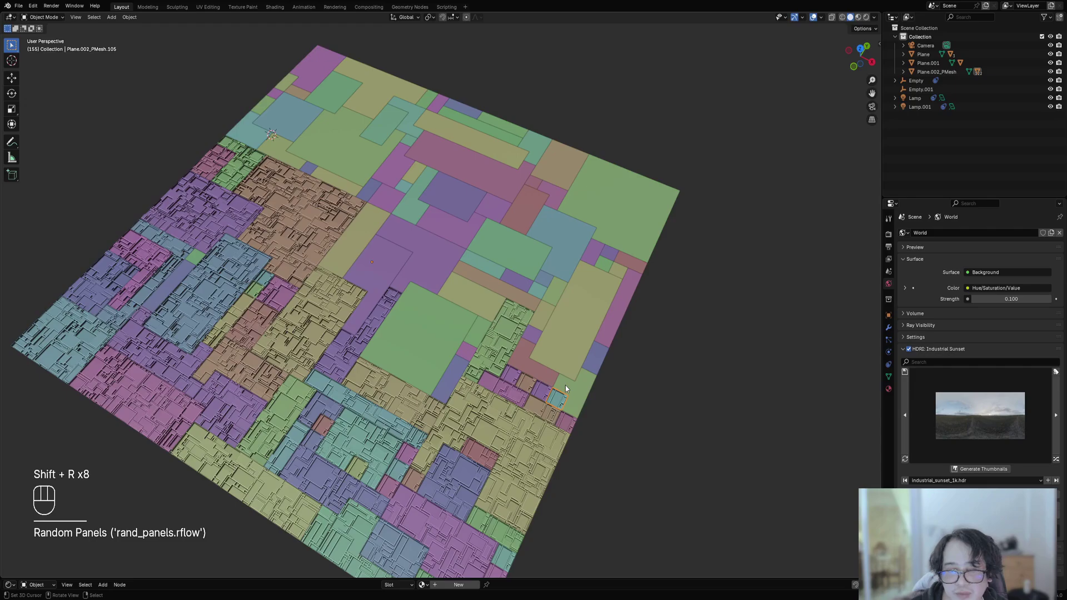
{"action": "key", "text": "shift+r"}
{"action": "right_click", "coordinate": [545, 371], "text": "shift"}
{"action": "key", "text": "shift+r"}
{"action": "key", "text": "shift+r"}
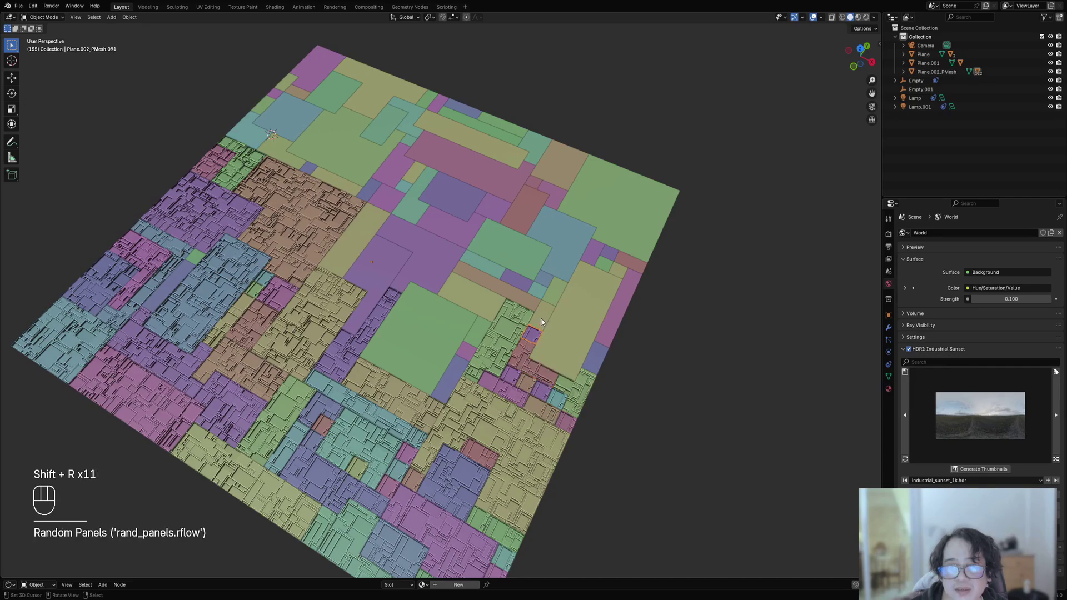
Repeat Random Panels on the small panel above the violet one, the tall yellow panel, and the violet and pink panels on the plane's edge
{"action": "right_click", "coordinate": [546, 320]}
{"action": "key", "text": "shift+r"}
{"action": "right_click", "coordinate": [571, 333], "text": "shift"}
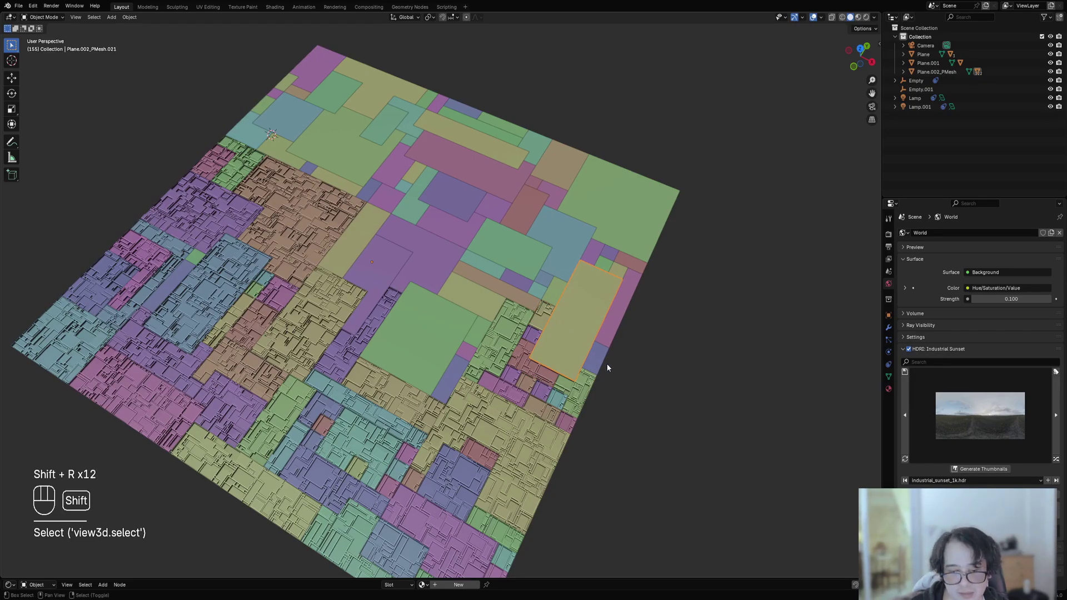
{"action": "key", "text": "shift+r"}
{"action": "right_click", "coordinate": [609, 323]}
{"action": "key", "text": "shift+r"}
{"action": "right_click", "coordinate": [608, 322]}
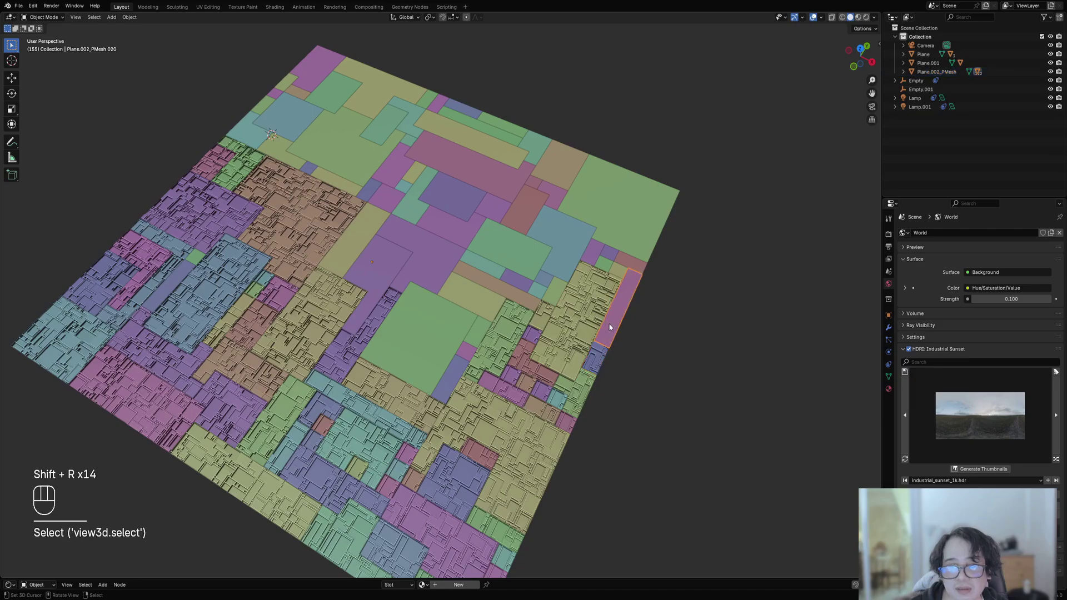
{"action": "key", "text": "shift+r"}
Repeat Random Panels on the large green panel and the small pink and narrow violet panels beside it
{"action": "right_click", "coordinate": [466, 334], "text": "shift"}
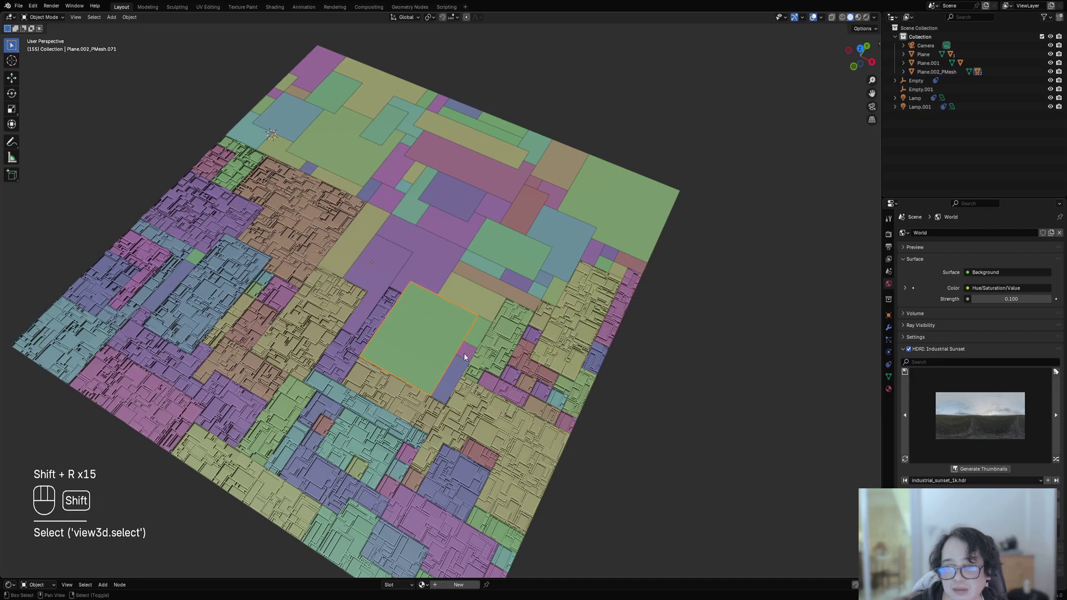
{"action": "key", "text": "shift+r"}
{"action": "right_click", "coordinate": [463, 352], "text": "shift"}
{"action": "key", "text": "shift+r"}
{"action": "key", "text": "shift+r"}
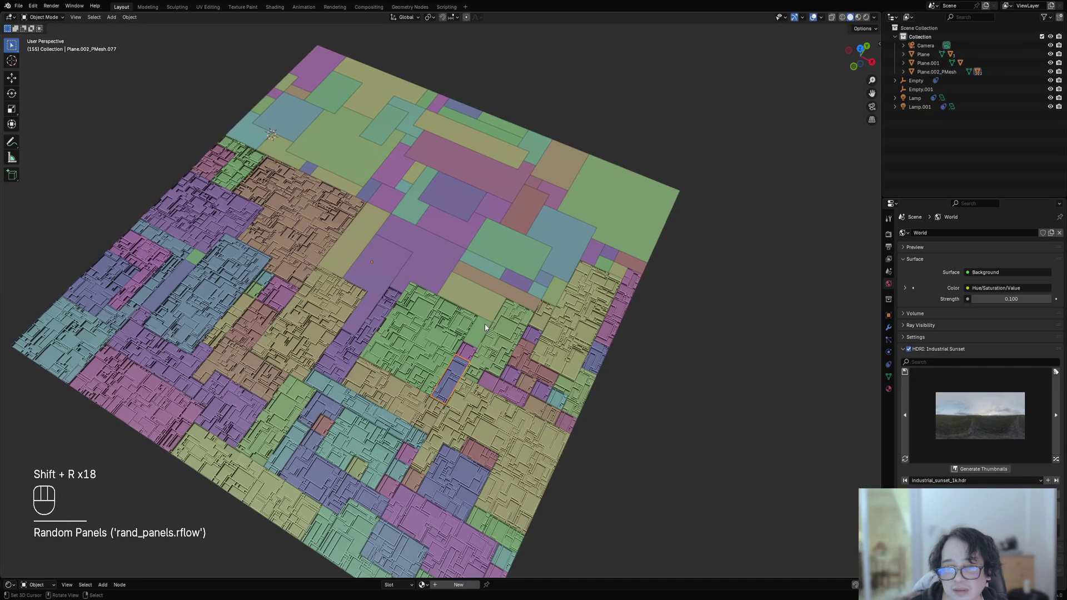
Repeat Random Panels on the small green panel beside the large green one, the yellow panel above it and the long brown strip
{"action": "key", "text": "shift+r"}
{"action": "right_click", "coordinate": [491, 287], "text": "shift"}
{"action": "key", "text": "shift+r"}
{"action": "right_click", "coordinate": [495, 282], "text": "shift"}
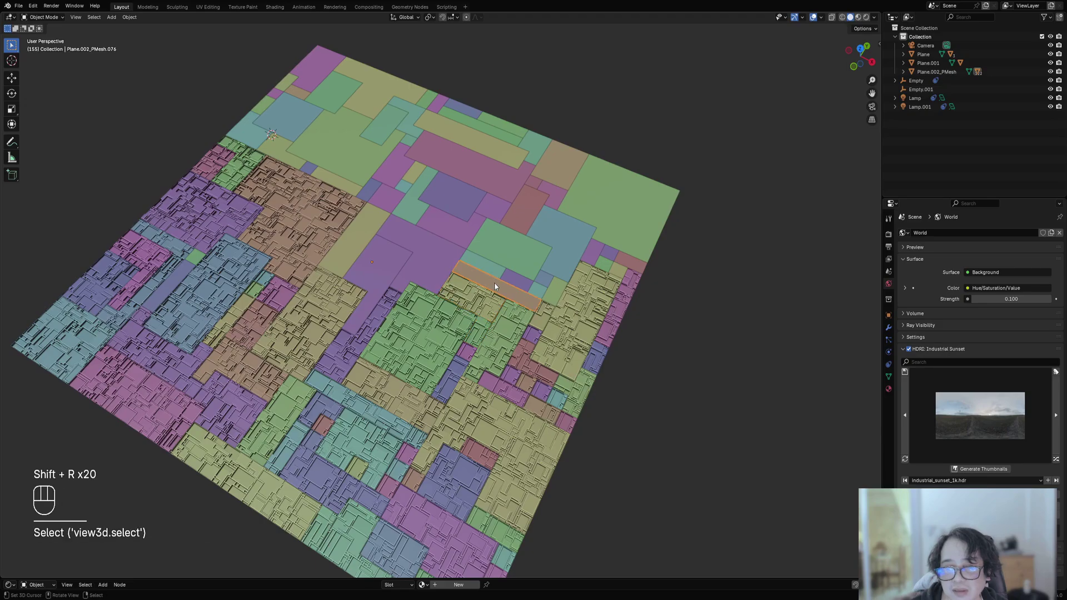
{"action": "key", "text": "shift+r"}
Repeat Random Panels on the large purple panel, the purple L-shaped panel inside it and the adjoining yellow strip
{"action": "right_click", "coordinate": [421, 271]}
{"action": "key", "text": "shift+r"}
{"action": "right_click", "coordinate": [386, 265]}
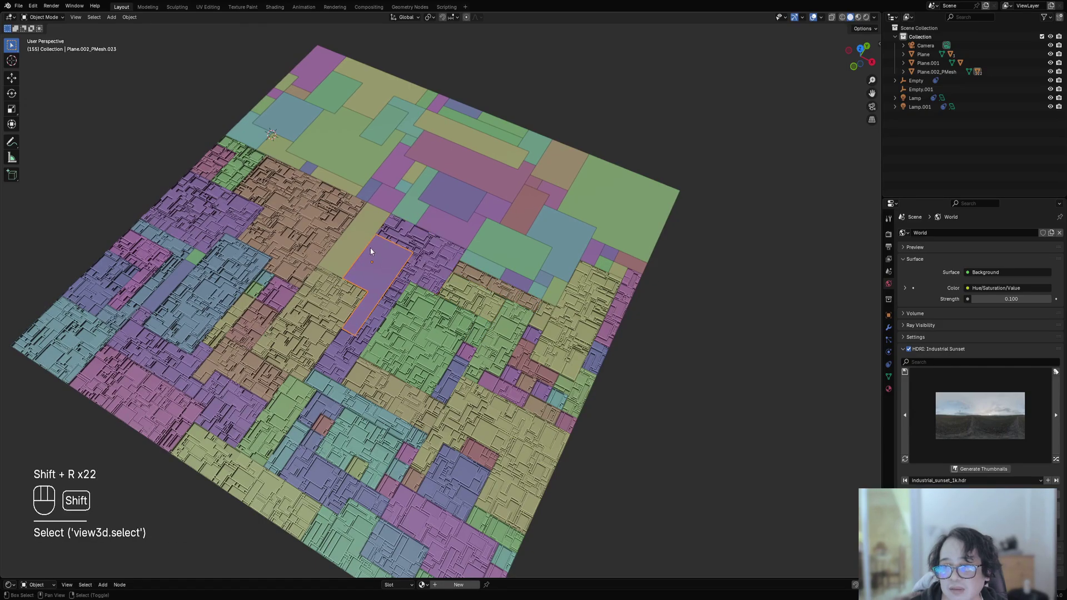
{"action": "key", "text": "shift+r"}
{"action": "right_click", "coordinate": [354, 238]}
{"action": "key", "text": "shift+r"}
Repeat Random Panels on the teal-green rectangle, the narrow teal panel beside it and the small violet panel
{"action": "middle_click_drag", "start_coordinate": [354, 241], "coordinate": [469, 308]}
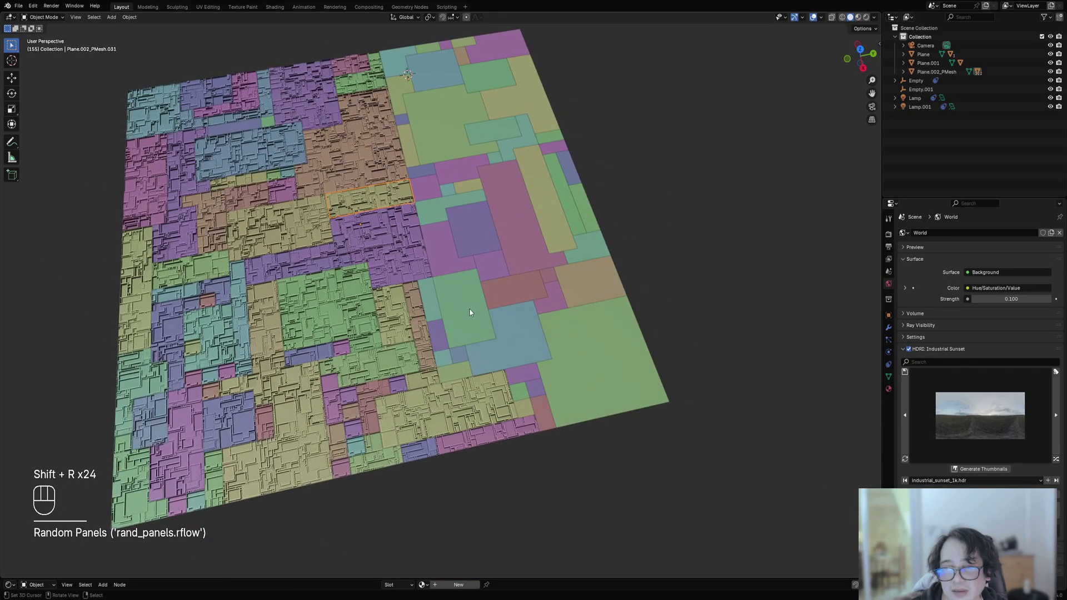
{"action": "right_click", "coordinate": [472, 310], "text": "shift"}
{"action": "key", "text": "shift+r"}
{"action": "right_click", "coordinate": [428, 301]}
{"action": "key", "text": "shift+r"}
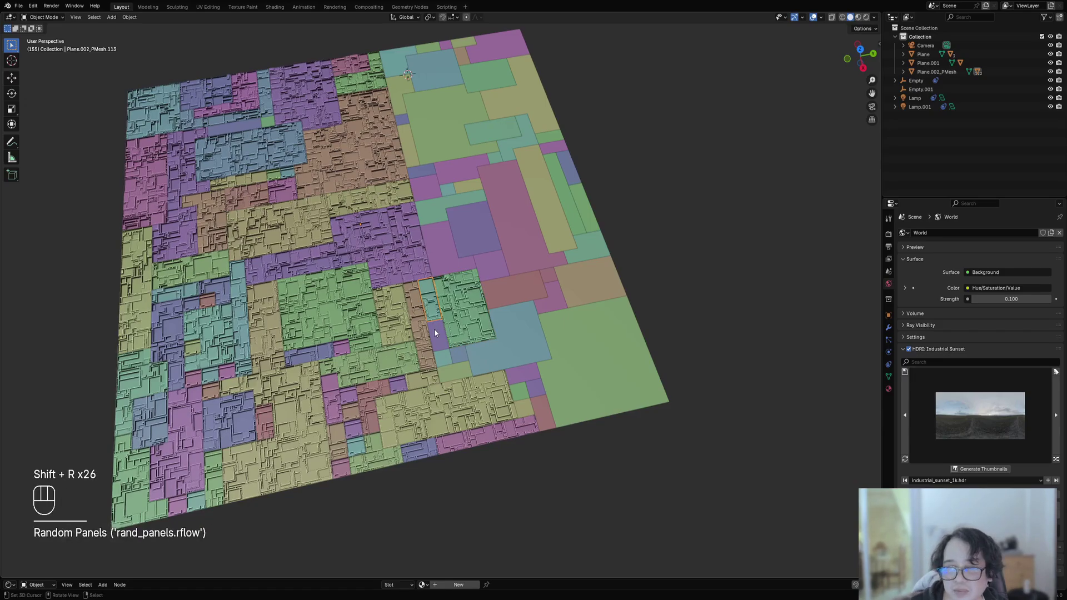
{"action": "right_click", "coordinate": [434, 328], "text": "shift"}
{"action": "key", "text": "shift+r"}
Repeat Random Panels on the small yellow-green, teal and blue panels and on the larger light-blue panel next to them
{"action": "right_click", "coordinate": [442, 359], "text": "shift"}
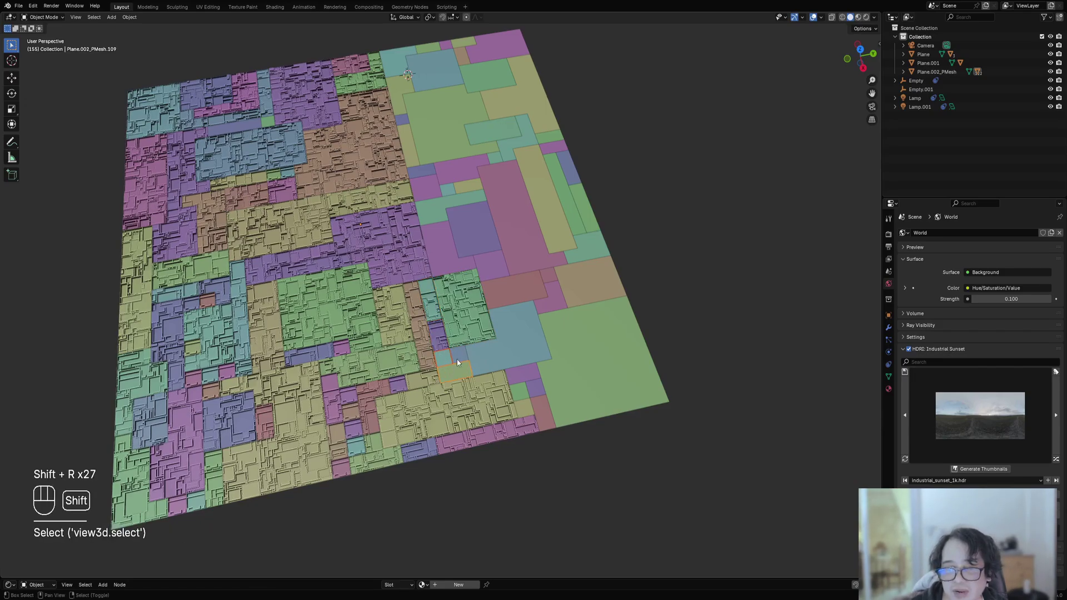
{"action": "key", "text": "shift+r"}
{"action": "key", "text": "shift+r"}
{"action": "right_click", "coordinate": [451, 359], "text": "shift"}
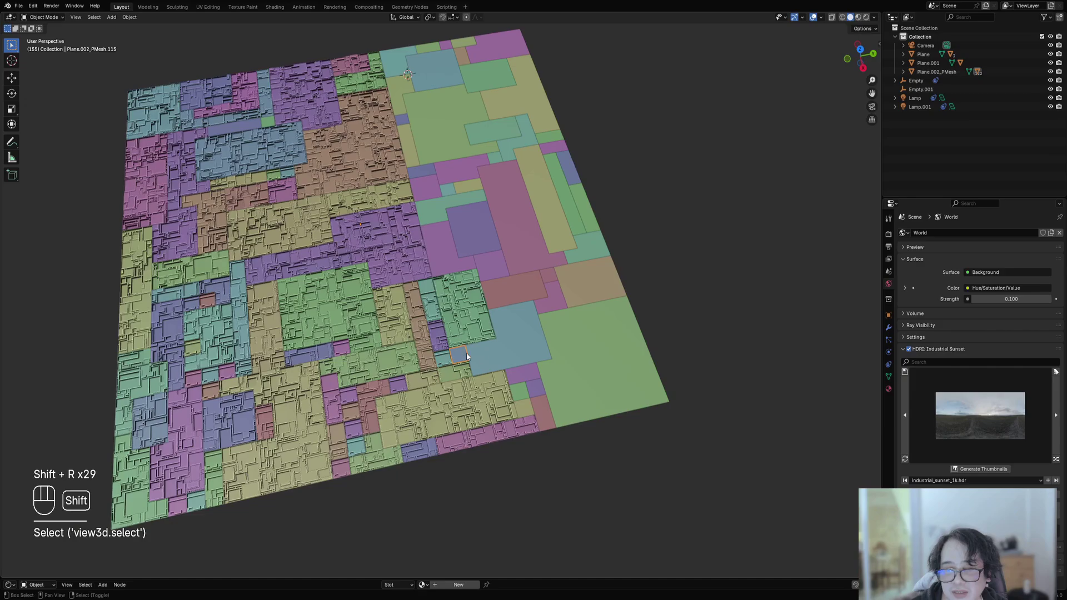
{"action": "key", "text": "shift+r"}
{"action": "right_click", "coordinate": [531, 356], "text": "shift"}
{"action": "key", "text": "shift+r"}
Repeat Random Panels on the small violet, purple and green panels between the light-blue panel and the tall yellow one
{"action": "right_click", "coordinate": [532, 372], "text": "shift"}
{"action": "key", "text": "shift+r"}
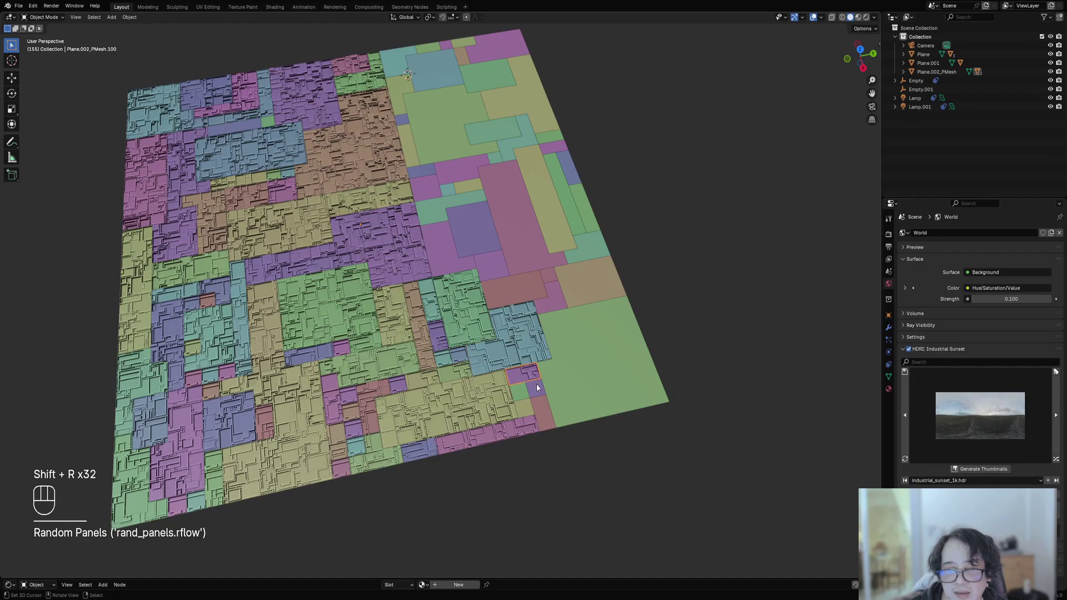
{"action": "right_click", "coordinate": [535, 385], "text": "shift"}
{"action": "key", "text": "shift+r"}
{"action": "right_click", "coordinate": [522, 395]}
{"action": "key", "text": "shift+r"}
Repeat Random Panels on the small yellow panel, the reddish edge panel and the large green panel at the plane's corner
{"action": "right_click", "coordinate": [524, 408]}
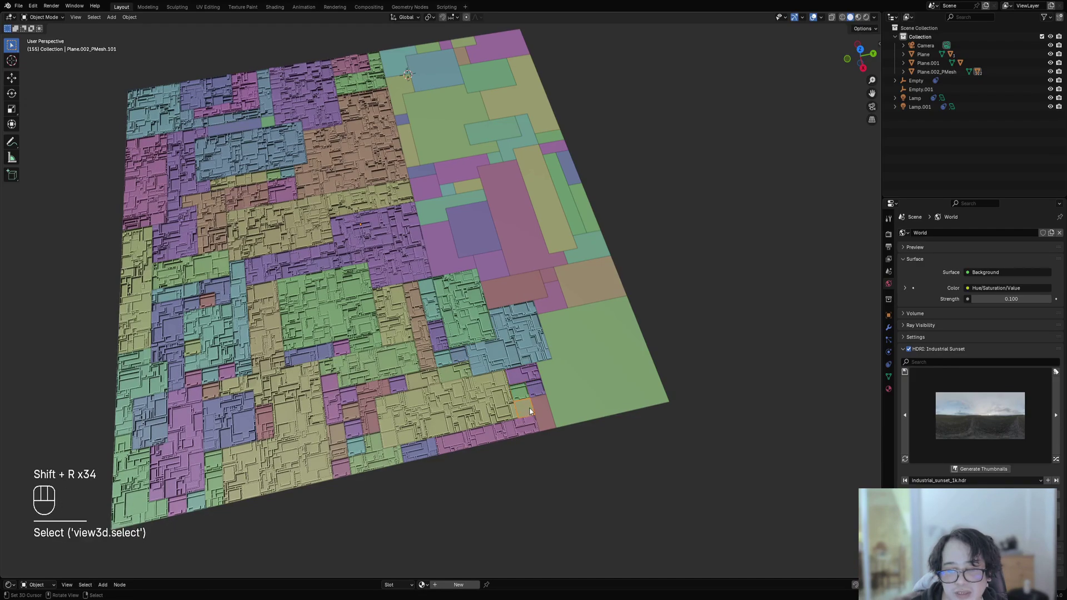
{"action": "key", "text": "shift+r"}
{"action": "right_click", "coordinate": [541, 410]}
{"action": "key", "text": "shift+r"}
{"action": "left_click", "coordinate": [575, 389]}
{"action": "middle_click_drag", "start_coordinate": [648, 379], "coordinate": [586, 371]}
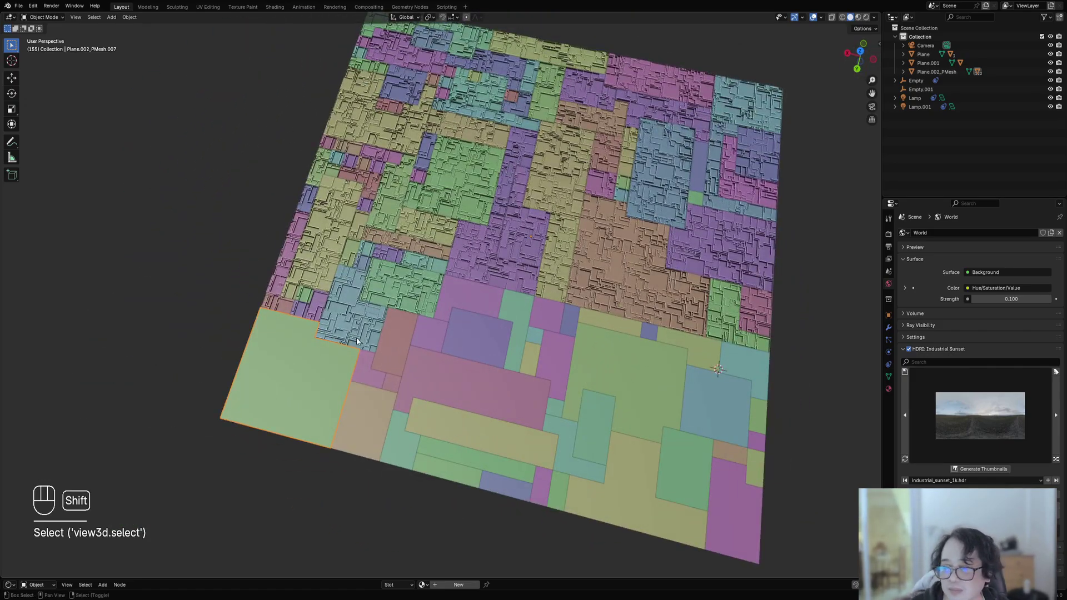
{"action": "key", "text": "shift+r"}
Repeat Random Panels on the tan panel beside the green corner panel and on the small magenta and reddish panels above it
{"action": "left_click", "coordinate": [368, 423]}
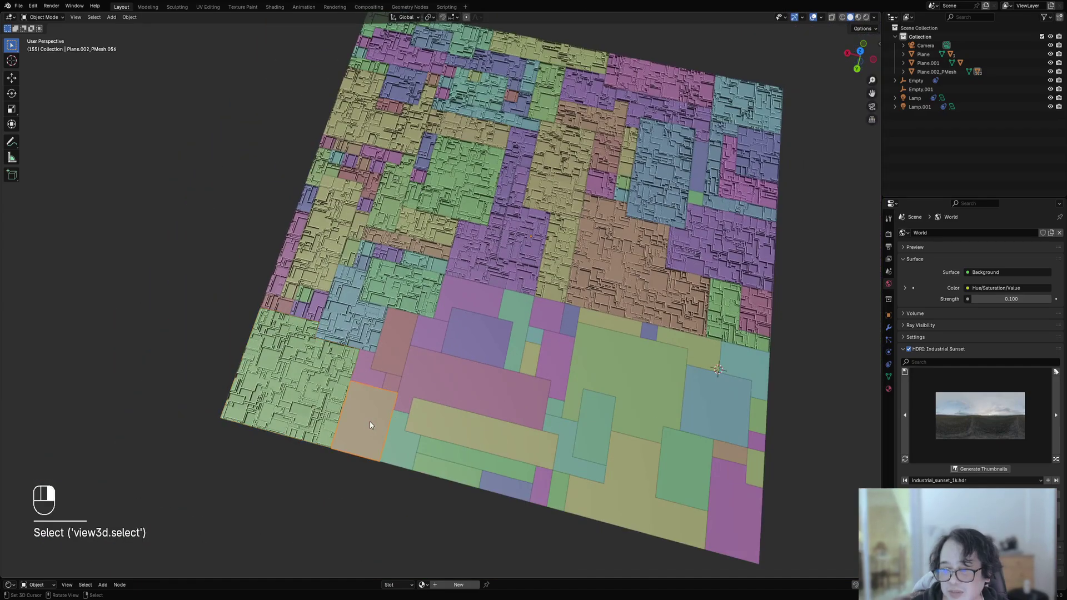
{"action": "key", "text": "shift+r"}
{"action": "right_click", "coordinate": [368, 370]}
{"action": "key", "text": "shift+r"}
{"action": "right_click", "coordinate": [385, 355]}
{"action": "key", "text": "shift+r"}
Repeat Random Panels on the small violet-magenta panel, the wide pink panel below it and the small teal panel at the plane's edge
{"action": "right_click", "coordinate": [426, 341]}
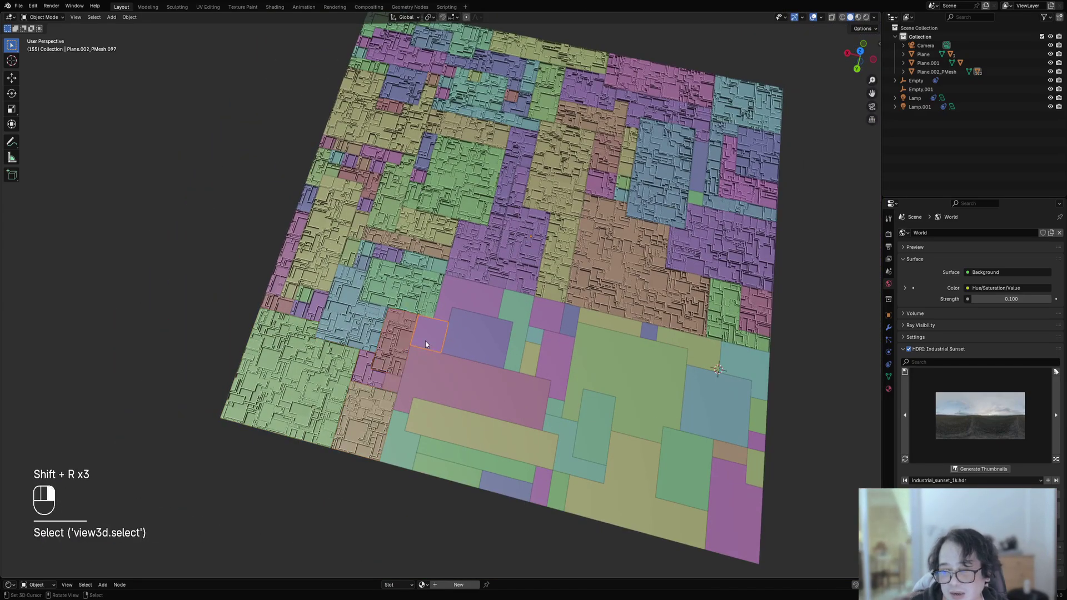
{"action": "key", "text": "shift+r"}
{"action": "right_click", "coordinate": [427, 376]}
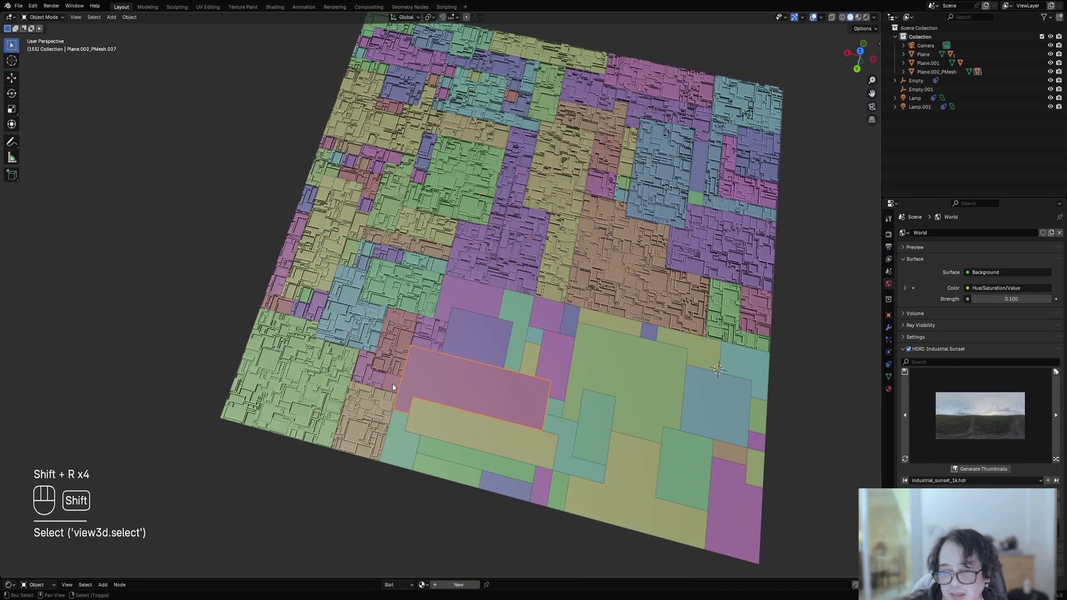
{"action": "key", "text": "shift+r"}
{"action": "right_click", "coordinate": [397, 429]}
{"action": "key", "text": "shift+r"}
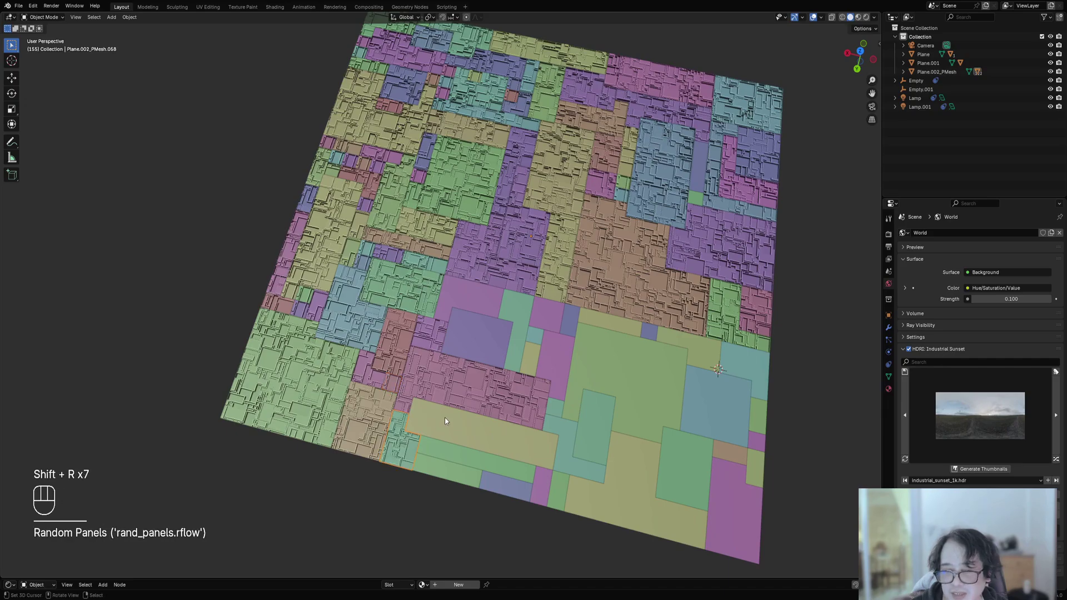
Repeat Random Panels on the long yellow bar, the two green strips beneath it and the small blue-violet edge panel
{"action": "right_click", "coordinate": [457, 458]}
{"action": "key", "text": "shift+r"}
{"action": "key", "text": "shift+r"}
{"action": "right_click", "coordinate": [451, 477]}
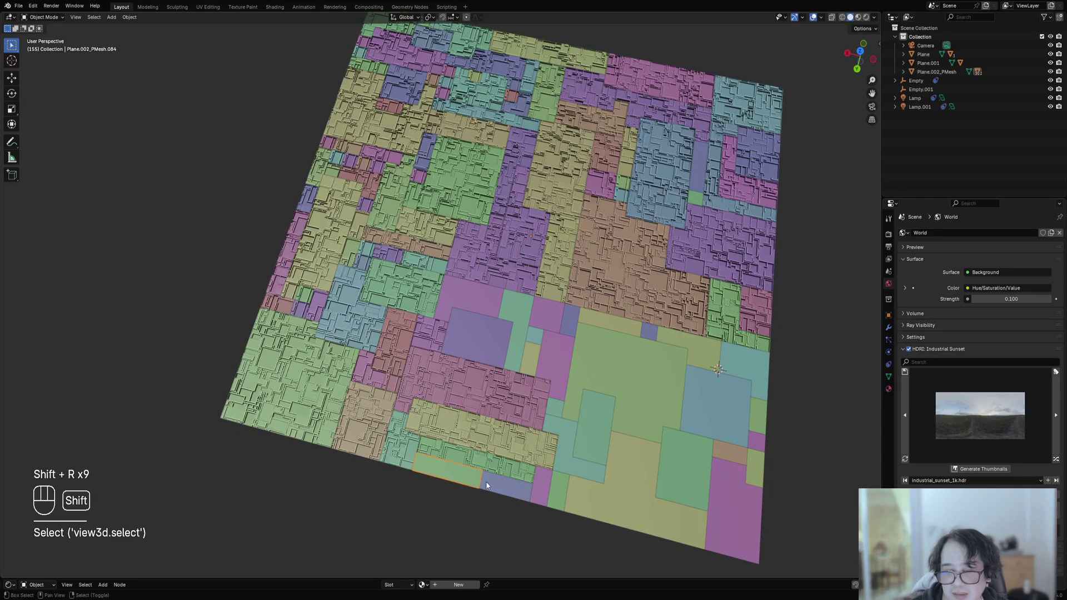
{"action": "key", "text": "shift+r"}
{"action": "key", "text": "shift+r"}
Repeat Random Panels on the blue-violet rectangle, the magenta panel wrapping around it and the narrow teal panel next to it
{"action": "right_click", "coordinate": [476, 321]}
{"action": "key", "text": "shift+r"}
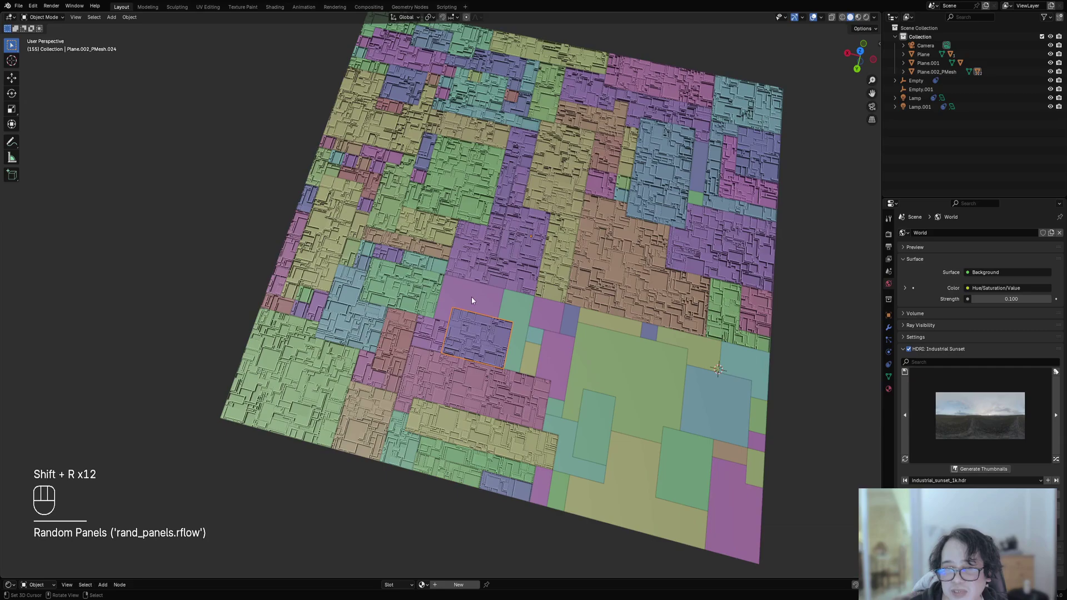
{"action": "right_click", "coordinate": [484, 299]}
{"action": "key", "text": "shift+r"}
{"action": "right_click", "coordinate": [528, 312]}
{"action": "key", "text": "shift+r"}
Repeat Random Panels on the magenta square beside the narrow teal panel, the small blue panel and the taller magenta panel below
{"action": "right_click", "coordinate": [543, 314]}
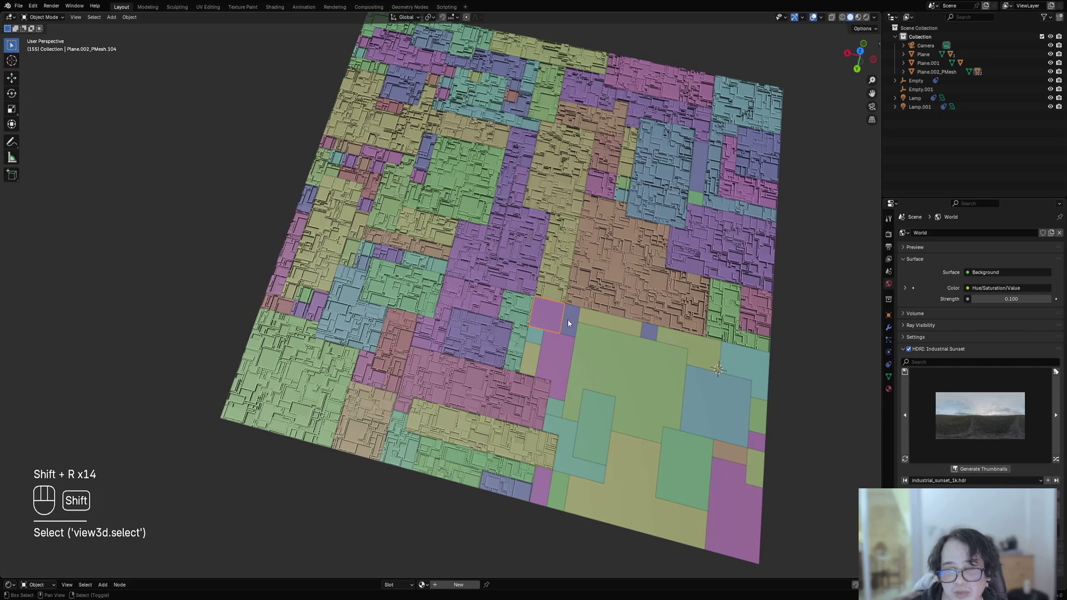
{"action": "key", "text": "shift+r"}
{"action": "right_click", "coordinate": [569, 321]}
{"action": "key", "text": "shift+r"}
{"action": "right_click", "coordinate": [565, 356]}
{"action": "key", "text": "shift+r"}
Repeat Random Panels on the tiny teal panel, the small yellow panel under it and the large green panel to their side
{"action": "right_click", "coordinate": [536, 338]}
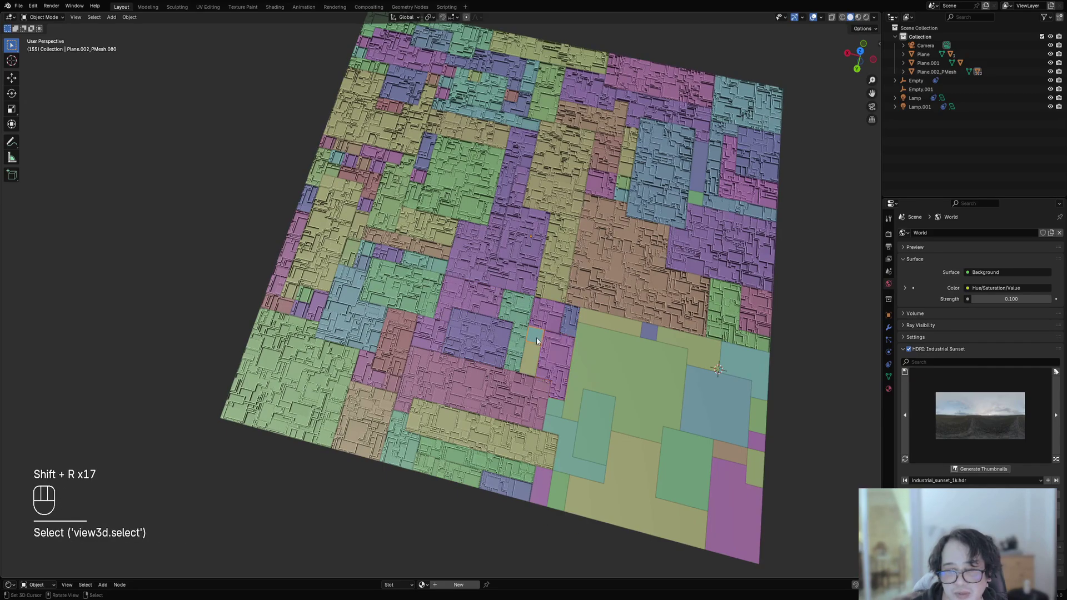
{"action": "key", "text": "shift+r"}
{"action": "right_click", "coordinate": [534, 358]}
{"action": "key", "text": "shift+r"}
{"action": "right_click", "coordinate": [574, 402]}
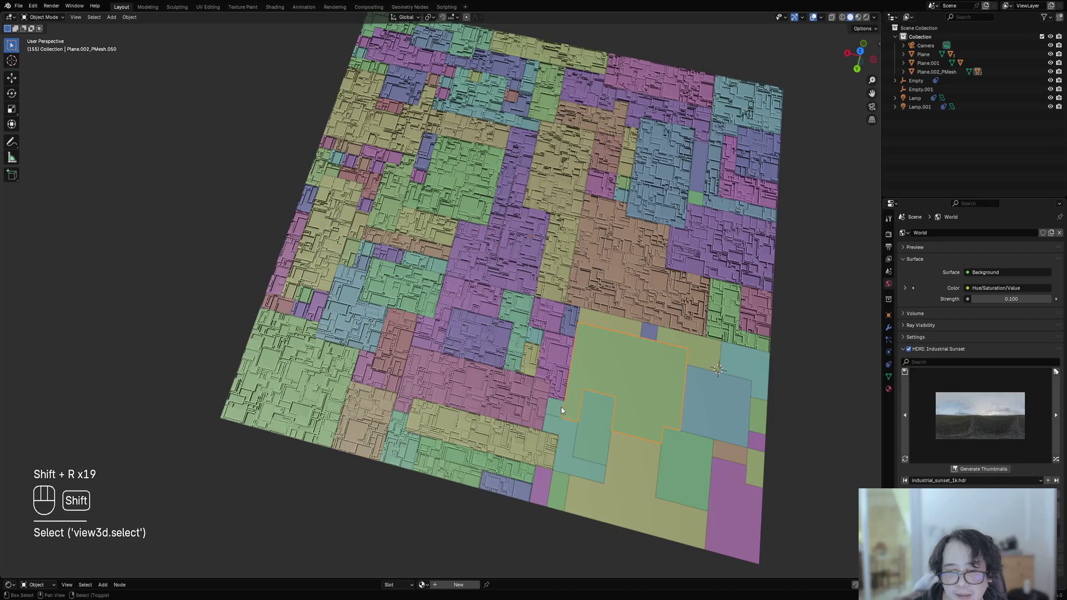
{"action": "key", "text": "shift+r"}
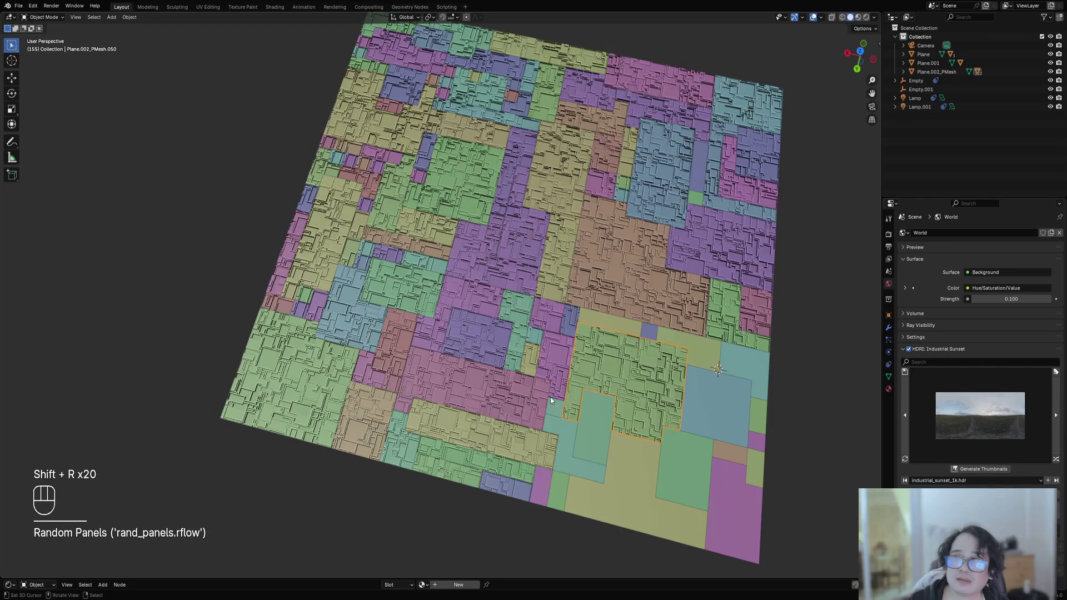
Repeat Random Panels on the L-shaped teal panel, the tiny teal panel above it and the upright teal-green rectangle
{"action": "middle_click_drag", "start_coordinate": [579, 418], "coordinate": [501, 376], "text": "shift"}
{"action": "right_click", "coordinate": [476, 368]}
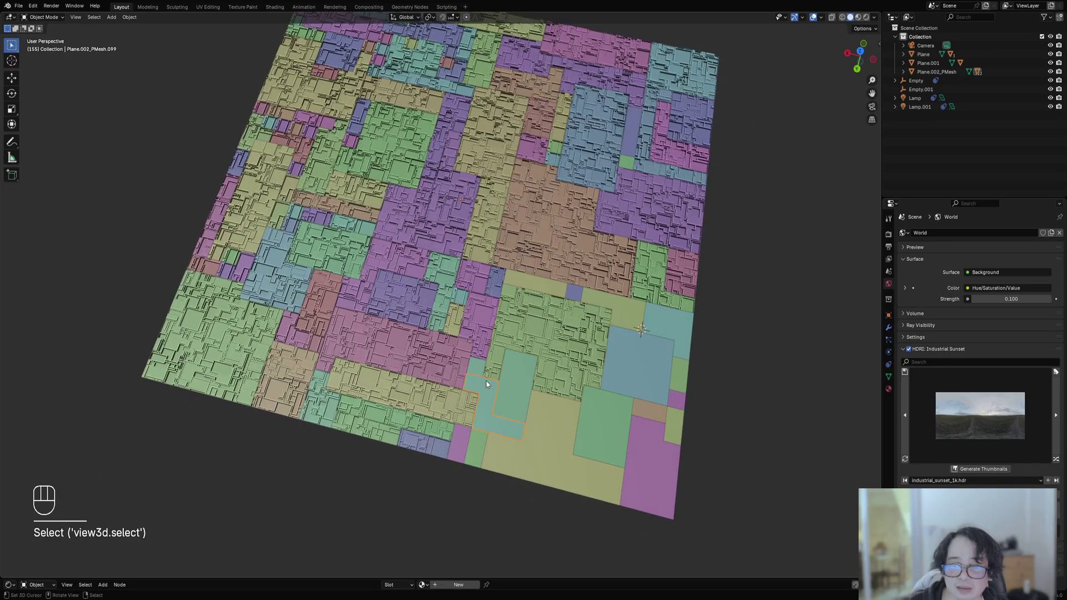
{"action": "key", "text": "shift+r"}
{"action": "right_click", "coordinate": [477, 369]}
{"action": "key", "text": "shift+r"}
{"action": "right_click", "coordinate": [511, 386]}
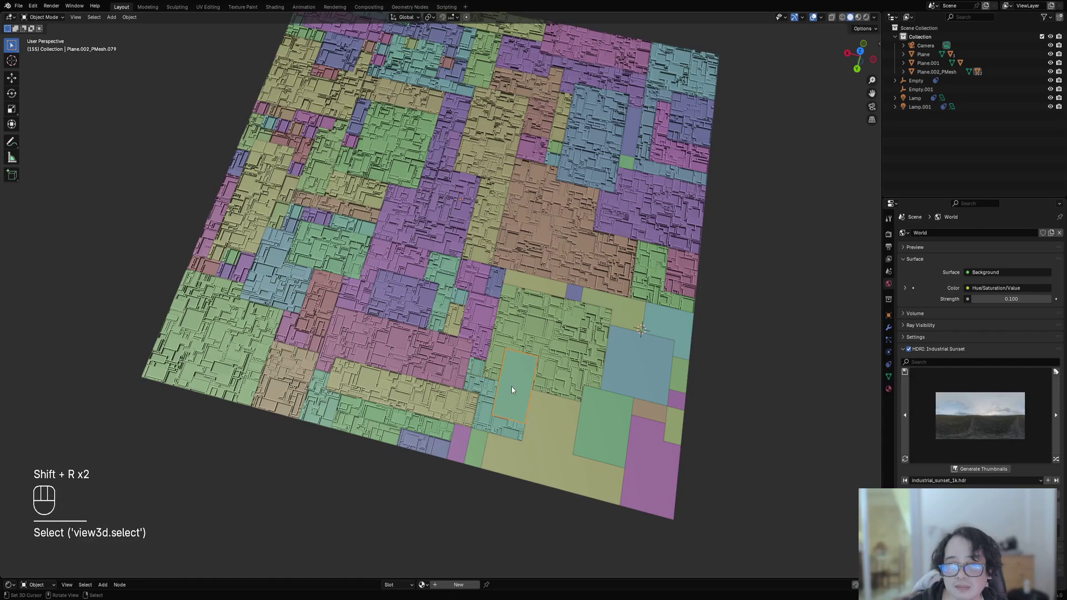
{"action": "key", "text": "shift+r"}
Repeat Random Panels on the small green edge panel, the large yellow panel beside it and the green rectangle next to that
{"action": "right_click", "coordinate": [478, 445]}
{"action": "key", "text": "shift+r"}
{"action": "right_click", "coordinate": [525, 455], "text": "shift"}
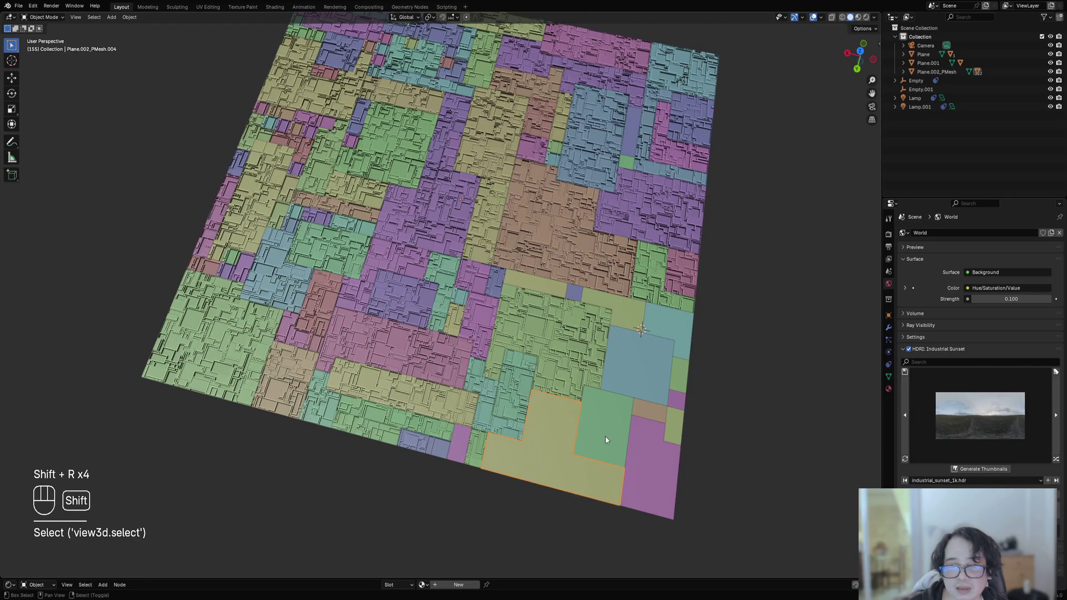
{"action": "key", "text": "shift+r"}
{"action": "right_click", "coordinate": [605, 436]}
{"action": "key", "text": "shift+r"}
Repeat Random Panels on the magenta corner panel and on the small tan and yellow-green panels bordering it
{"action": "right_click", "coordinate": [649, 449]}
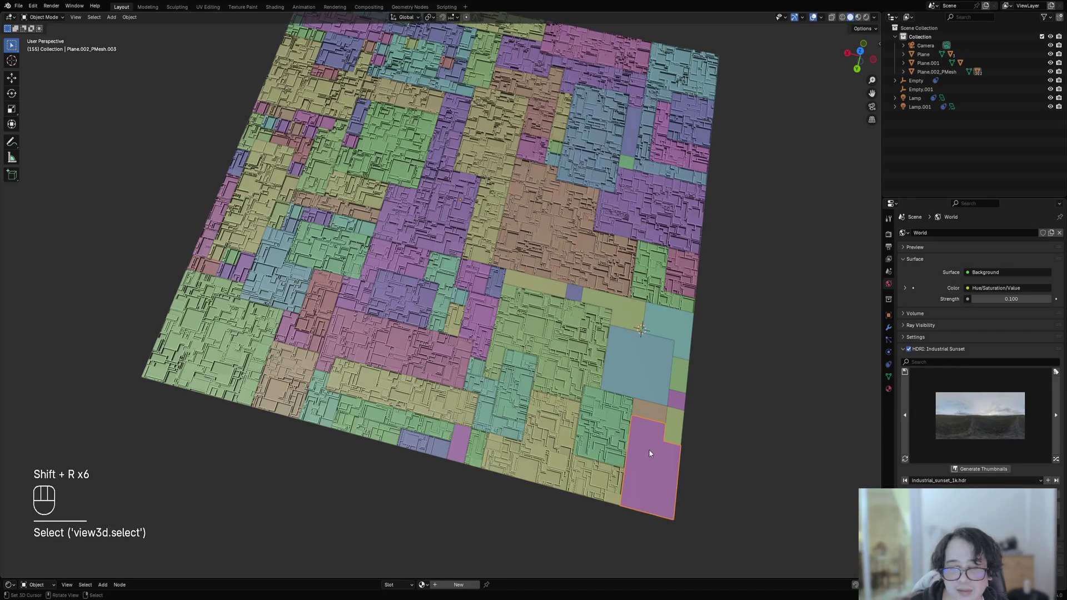
{"action": "key", "text": "shift+r"}
{"action": "right_click", "coordinate": [649, 415]}
{"action": "key", "text": "shift+r"}
{"action": "right_click", "coordinate": [674, 425]}
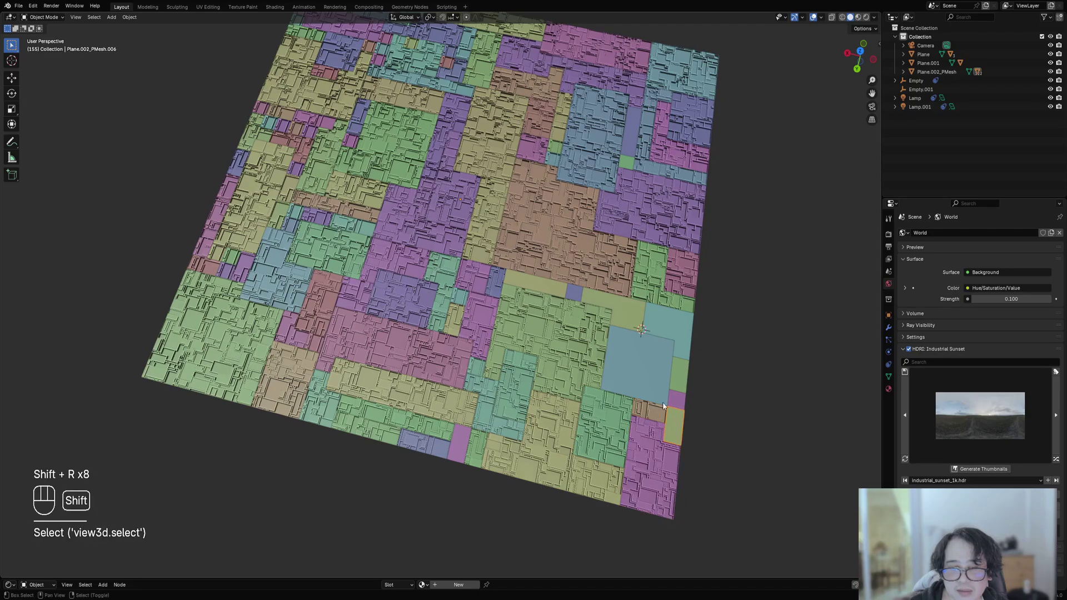
{"action": "key", "text": "shift+r"}
Repeat Random Panels on the large blue panel, the two yellow strips above it and the tiny violet panel between the strips
{"action": "right_click", "coordinate": [648, 376]}
{"action": "key", "text": "shift+r"}
{"action": "key", "text": "shift+r"}
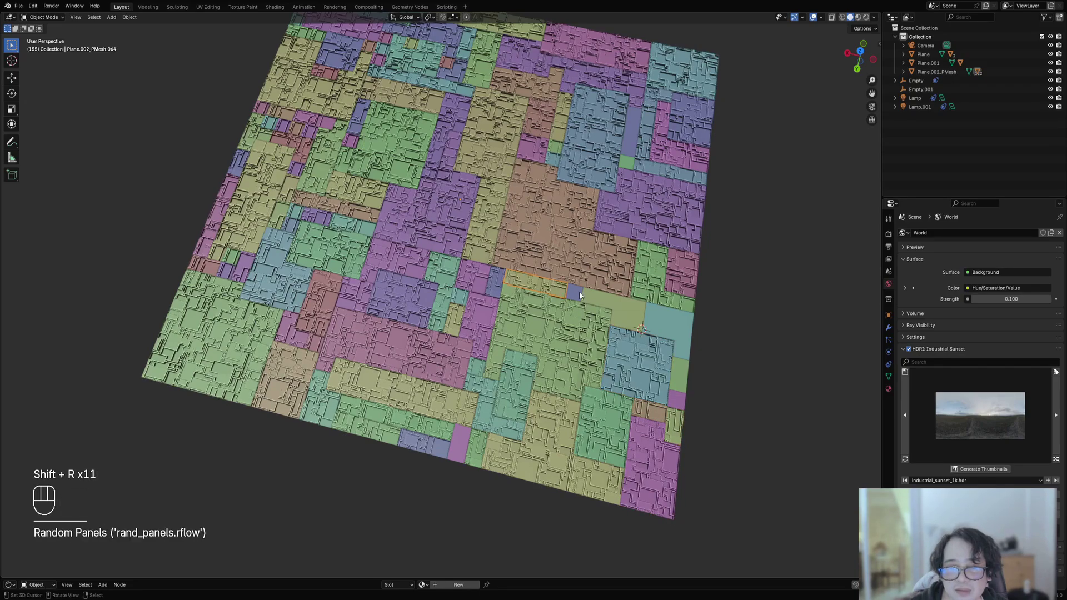
{"action": "right_click", "coordinate": [580, 295]}
{"action": "key", "text": "shift+r"}
{"action": "right_click", "coordinate": [616, 303]}
{"action": "key", "text": "shift+r"}
Repeat Random Panels on the teal, green and magenta panels along the side edge and on the small magenta panel by the blue-violet one
{"action": "right_click", "coordinate": [665, 318]}
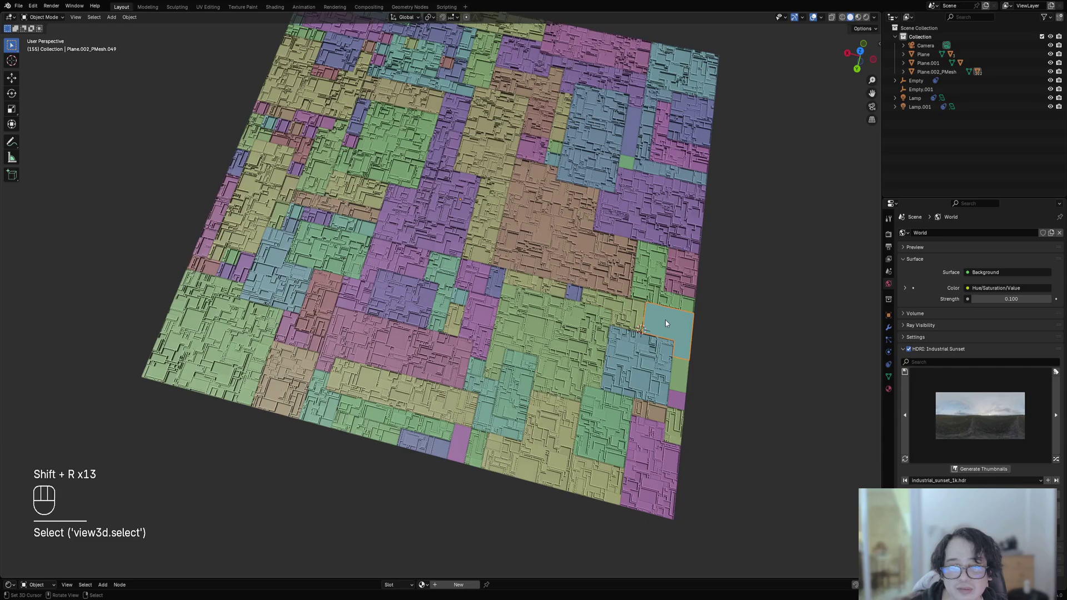
{"action": "key", "text": "shift+r"}
{"action": "key", "text": "shift+r"}
{"action": "right_click", "coordinate": [674, 399]}
{"action": "key", "text": "shift+r"}
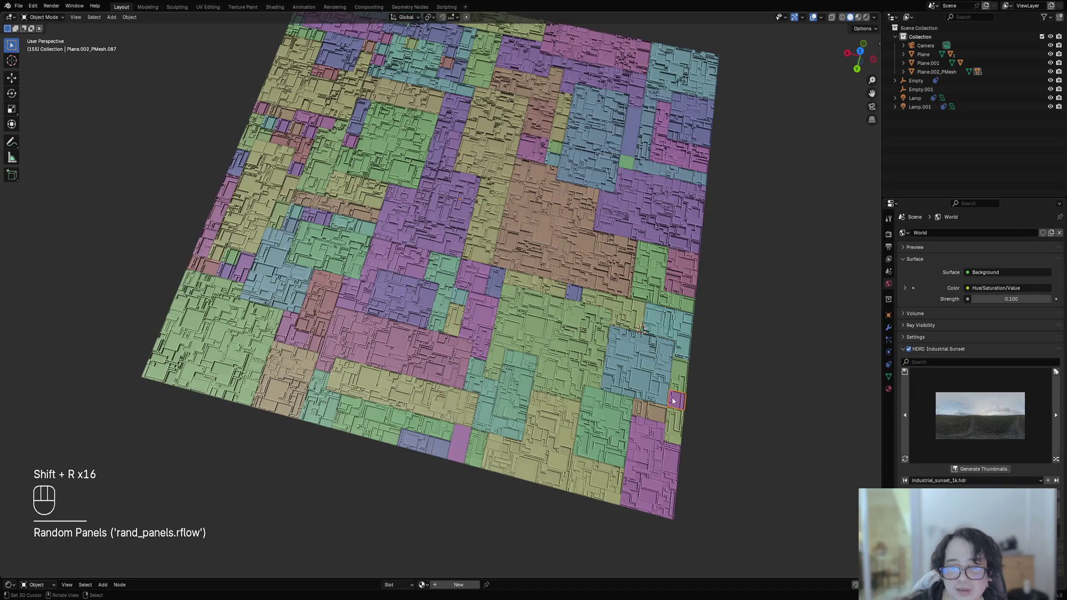
{"action": "right_click", "coordinate": [467, 441]}
{"action": "key", "text": "shift+r"}
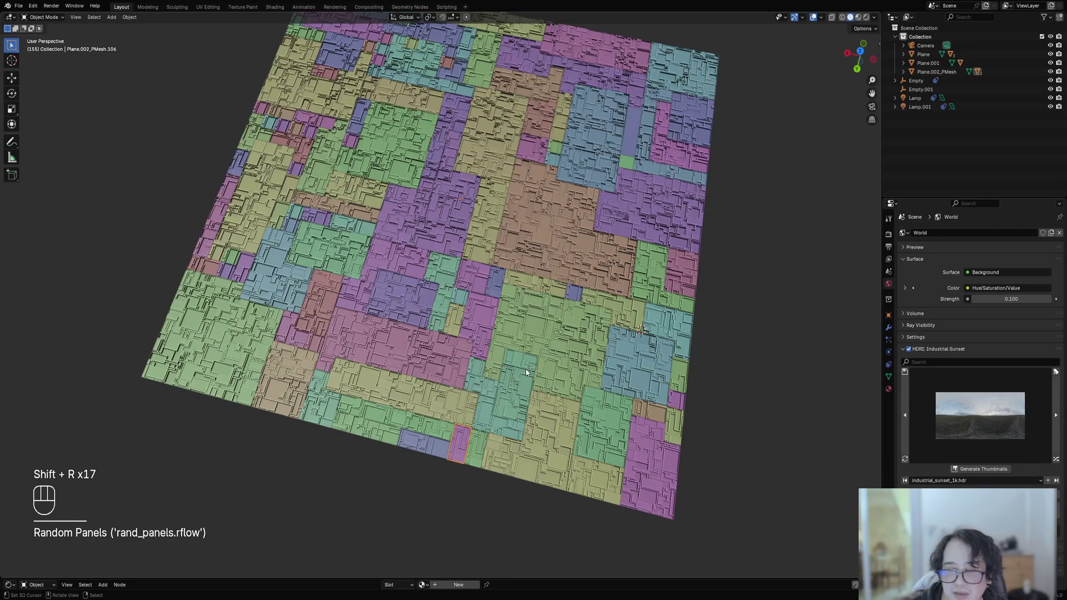
Repeat Random Panels on the remaining slim violet panel and the tiny green panel below it, and deselect everything
{"action": "scroll", "coordinate": [522, 373], "scroll_direction": "down", "scroll_amount": 3}
{"action": "key", "text": "shift+z"}
{"action": "middle_click_drag", "start_coordinate": [555, 310], "coordinate": [526, 409], "text": "shift"}
{"action": "middle_click_drag", "start_coordinate": [544, 268], "coordinate": [555, 325], "text": "alt"}
{"action": "scroll", "coordinate": [545, 312], "scroll_direction": "up", "scroll_amount": 2}
{"action": "left_click", "coordinate": [497, 315]}
{"action": "key", "text": "shift+z"}
{"action": "key", "text": "shift+r"}
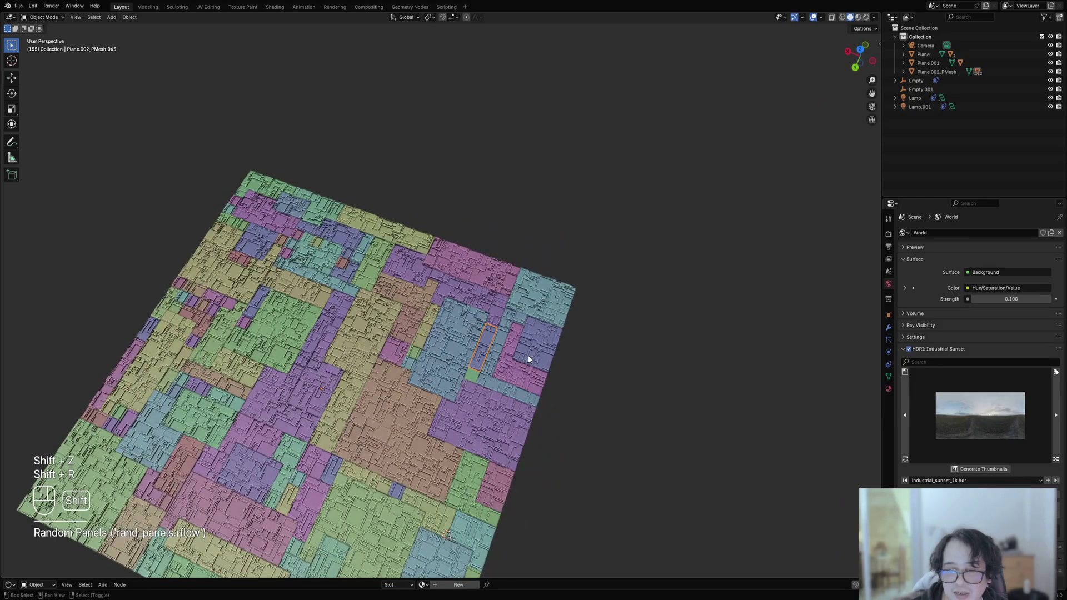
{"action": "scroll", "coordinate": [528, 355], "scroll_direction": "up", "scroll_amount": 3}
{"action": "right_click", "coordinate": [496, 341]}
{"action": "key", "text": "shift+r"}
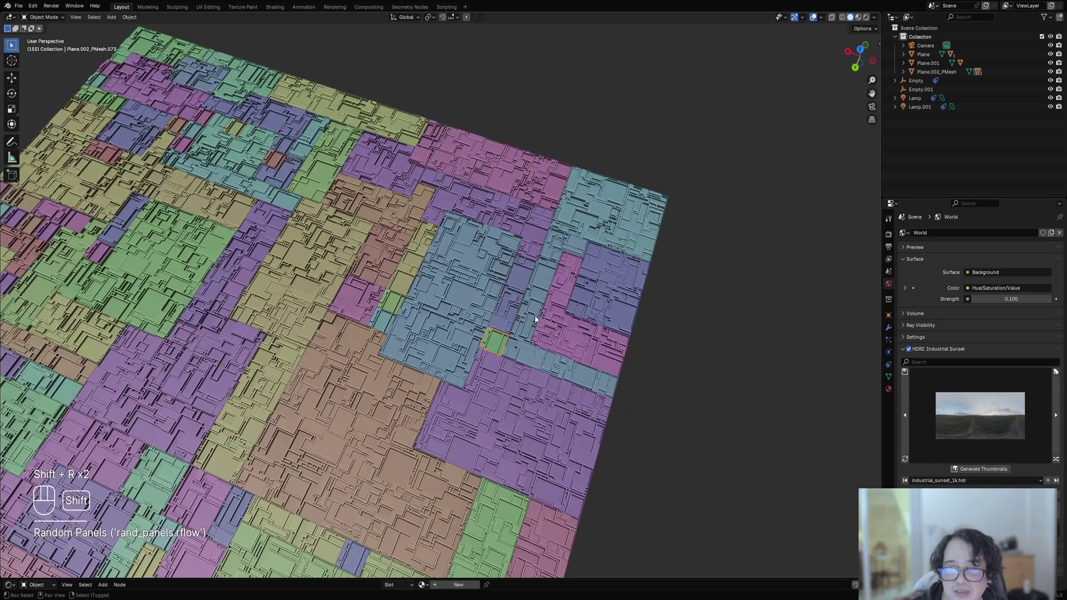
{"action": "scroll", "coordinate": [532, 313], "scroll_direction": "down", "scroll_amount": 5}
{"action": "key", "text": "alt+a"}
Try to move the purple L-shaped panel near the plane's centre in top view
{"action": "middle_click_drag", "start_coordinate": [461, 317], "coordinate": [523, 276]}
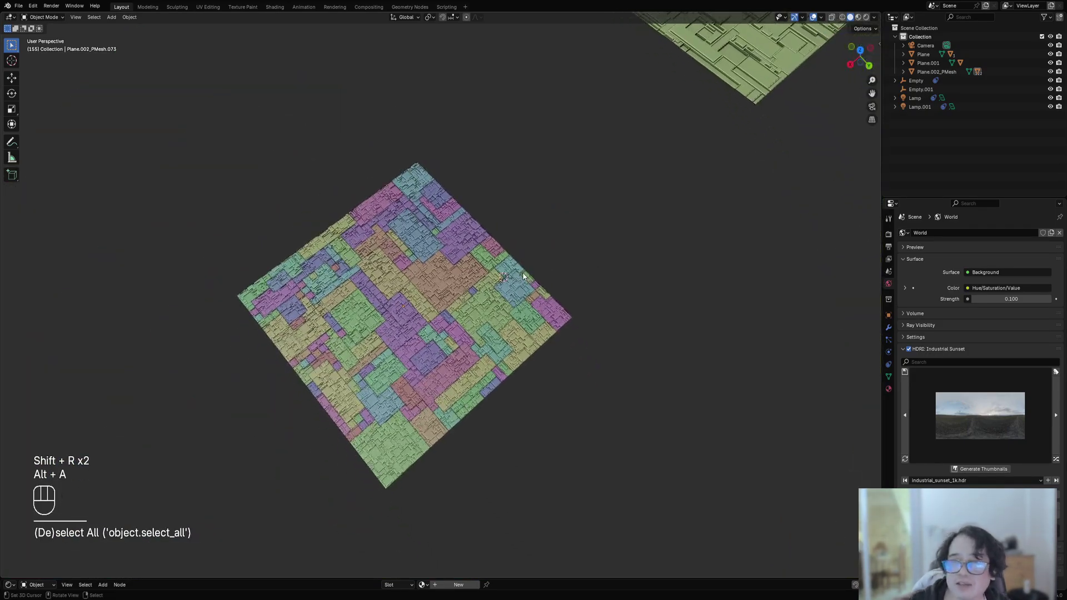
{"action": "middle_click_drag", "start_coordinate": [391, 315], "coordinate": [561, 335]}
{"action": "right_click", "coordinate": [508, 312]}
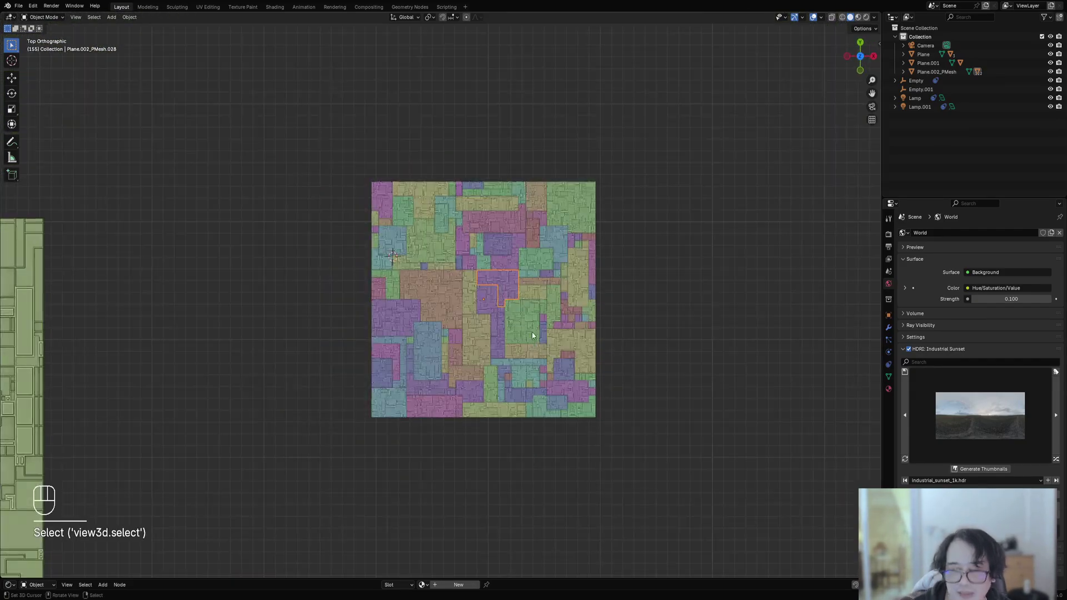
{"action": "scroll", "coordinate": [609, 275], "scroll_direction": "up", "scroll_amount": 4}
{"action": "key", "text": "g"}
{"action": "left_click", "coordinate": [605, 293]}
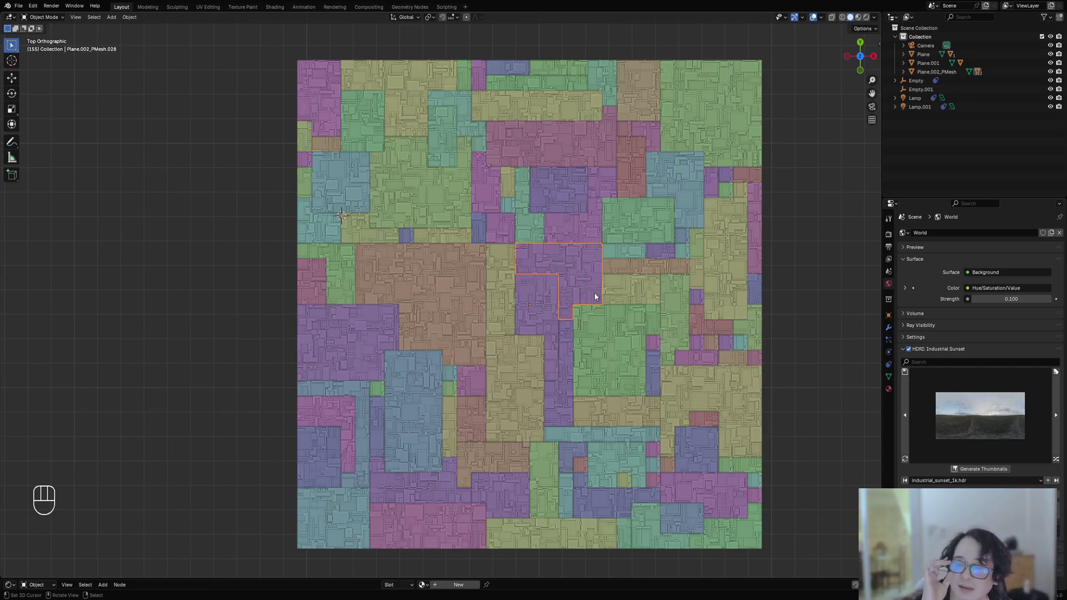
Inspect the purple L-shaped panel's mesh in Edit Mode and return to Object Mode in top view
{"action": "middle_click_drag", "start_coordinate": [599, 371], "coordinate": [600, 347]}
{"action": "middle_click_drag", "start_coordinate": [667, 343], "coordinate": [522, 349], "text": "shift"}
{"action": "scroll", "coordinate": [522, 349], "scroll_direction": "up", "scroll_amount": 4}
{"action": "key", "text": "Tab"}
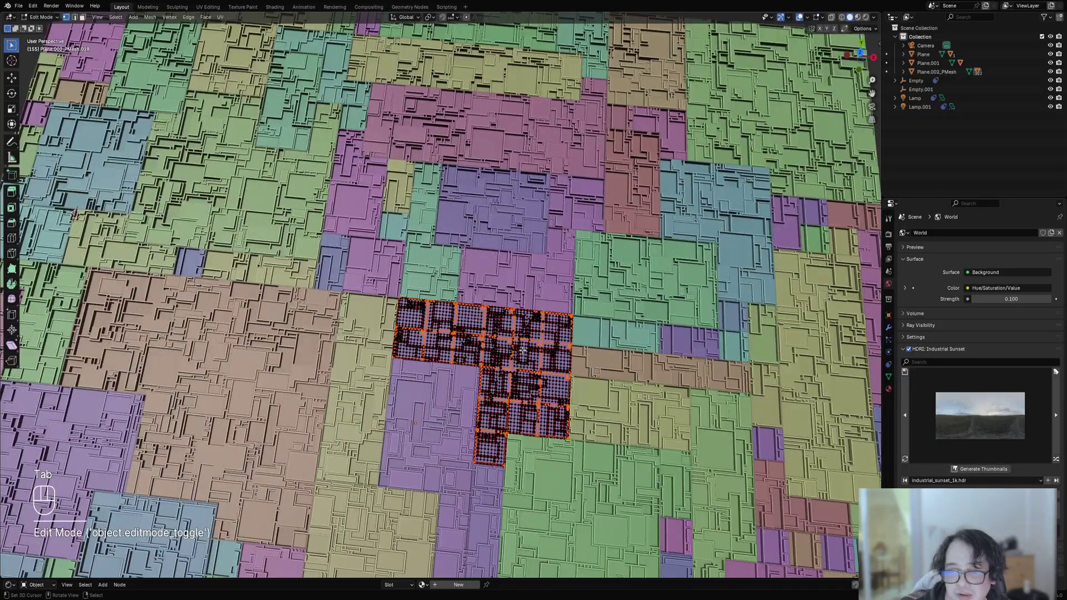
{"action": "middle_click_drag", "start_coordinate": [577, 370], "coordinate": [551, 357], "text": "shift"}
{"action": "scroll", "coordinate": [545, 339], "scroll_direction": "down", "scroll_amount": 7}
{"action": "key", "text": "Tab"}
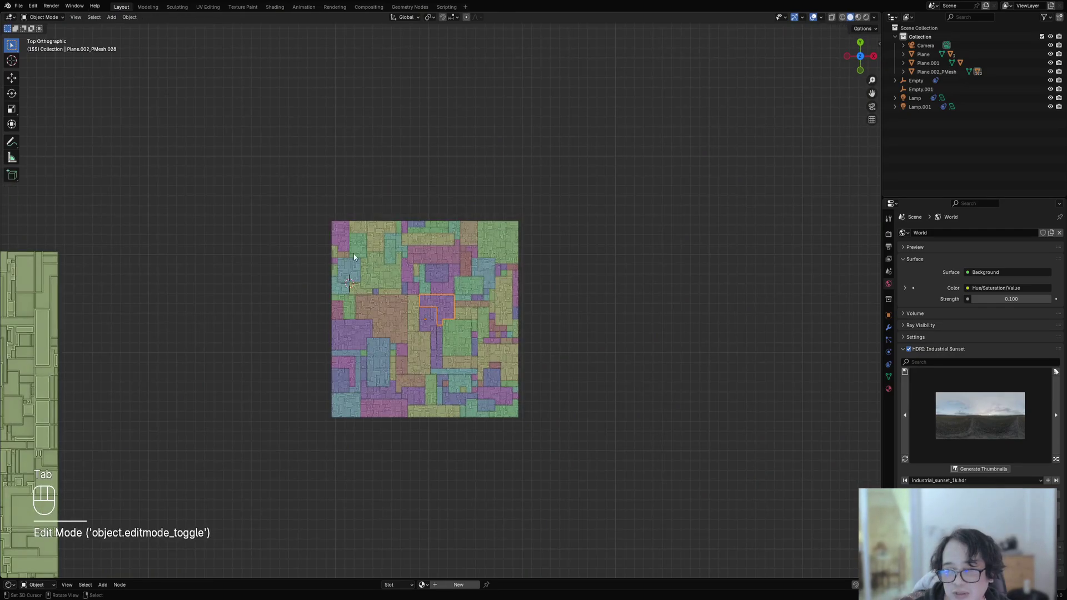
Inspect the large green central panel's mesh up close in Edit Mode and return to Object Mode
{"action": "key", "text": "alt+a"}
{"action": "left_click_drag", "start_coordinate": [330, 241], "coordinate": [547, 405]}
{"action": "key", "text": "Tab"}
{"action": "middle_click_drag", "start_coordinate": [584, 405], "coordinate": [553, 371]}
{"action": "key", "text": "Tab"}
{"action": "left_click", "coordinate": [478, 355]}
{"action": "scroll", "coordinate": [537, 378], "scroll_direction": "up", "scroll_amount": 5}
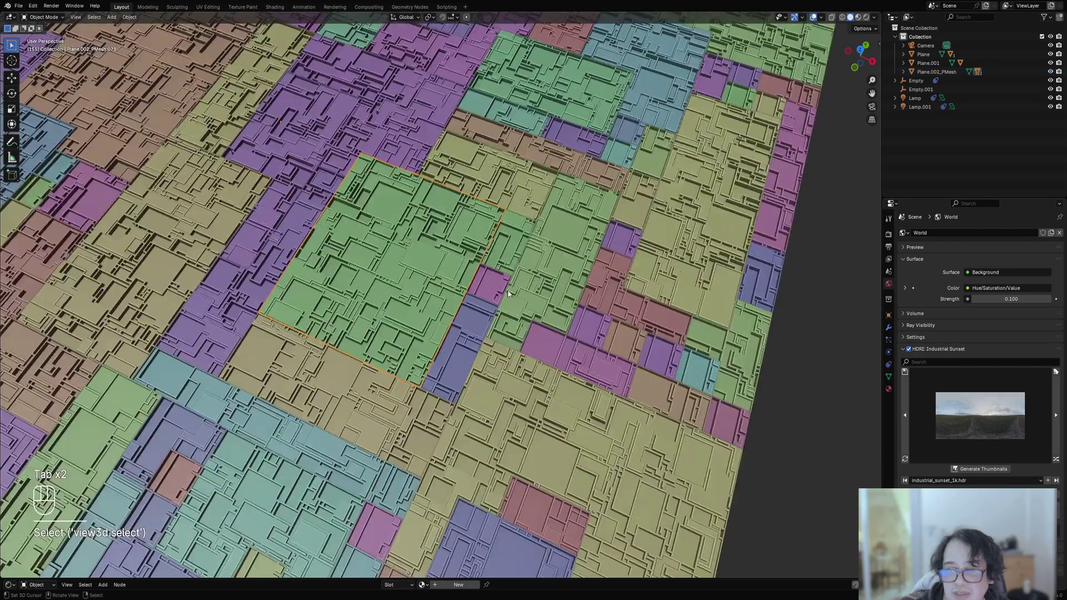
{"action": "key", "text": "Tab"}
{"action": "scroll", "coordinate": [468, 286], "scroll_direction": "up", "scroll_amount": 3}
{"action": "key", "text": "Tab"}
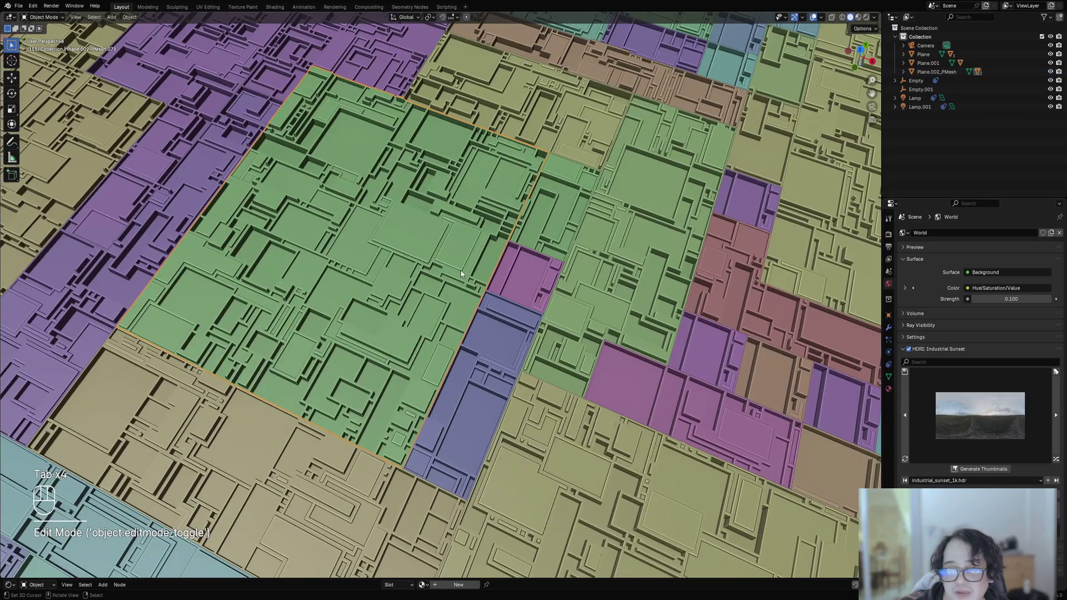
Look over the Random Flow tools without running one, and check the green panel's mesh from above in Edit Mode
{"action": "key", "text": "shift+q"}
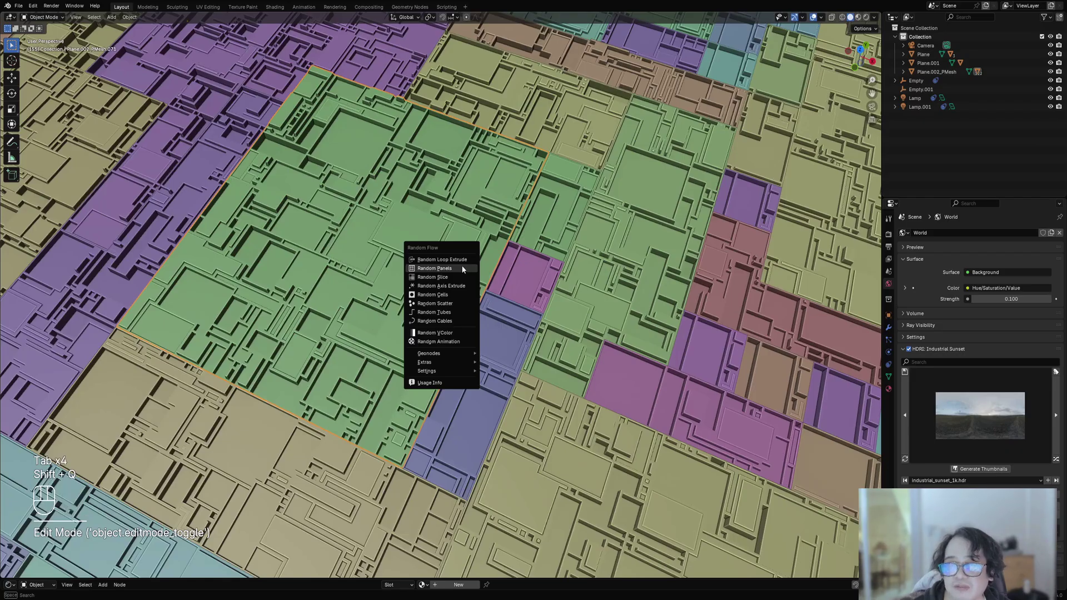
{"action": "left_click", "coordinate": [339, 298]}
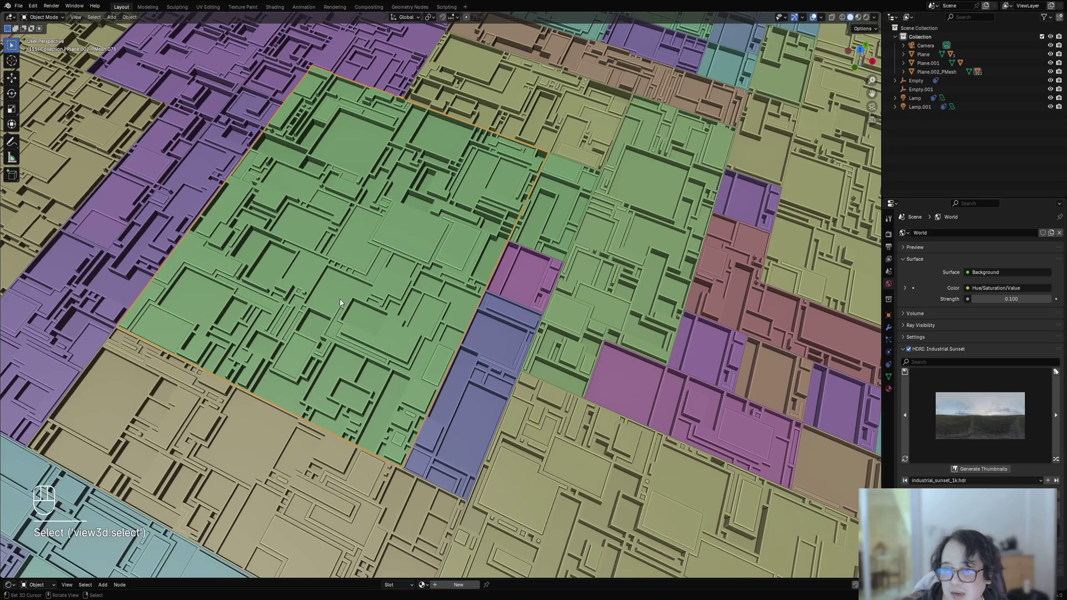
{"action": "key", "text": "Tab"}
{"action": "scroll", "coordinate": [340, 296], "scroll_direction": "down", "scroll_amount": 6}
{"action": "middle_click_drag", "start_coordinate": [340, 297], "coordinate": [451, 286]}
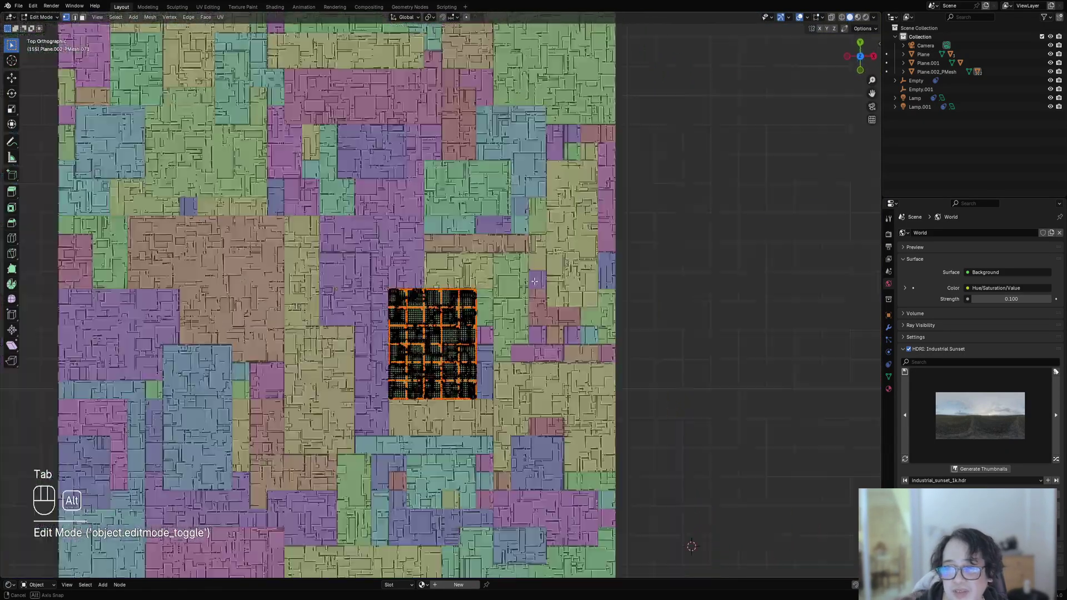
{"action": "key", "text": "alt+a"}
{"action": "key", "text": "Tab"}
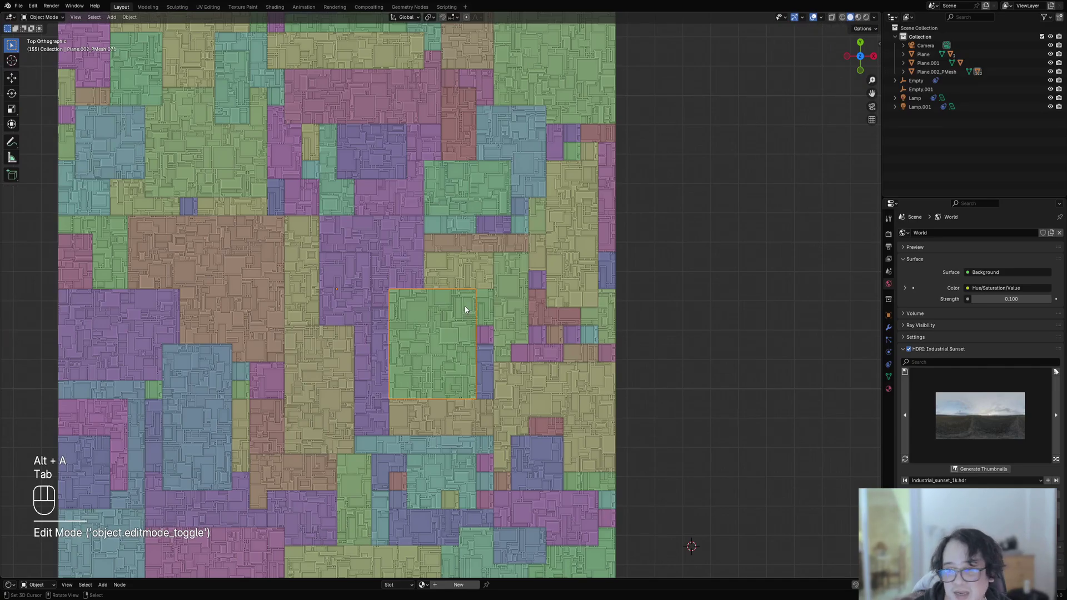
Merge the partitioned panels back into a single plane with Partition Mesh, starting from the purple L-shaped panel near the plane's centre
{"action": "scroll", "coordinate": [465, 306], "scroll_direction": "down", "scroll_amount": 4}
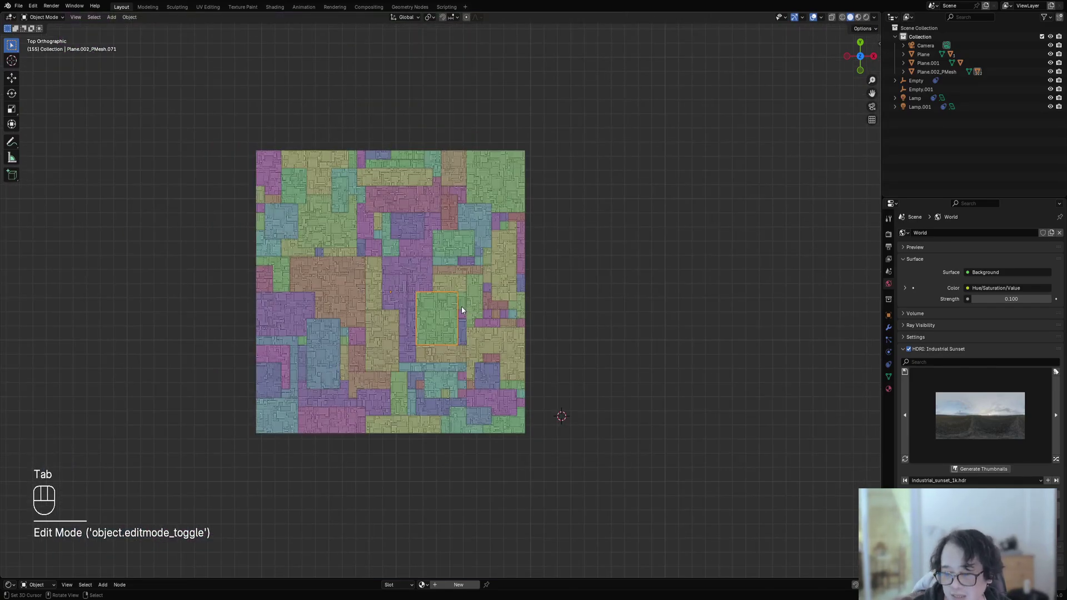
{"action": "scroll", "coordinate": [456, 300], "scroll_direction": "up", "scroll_amount": 3}
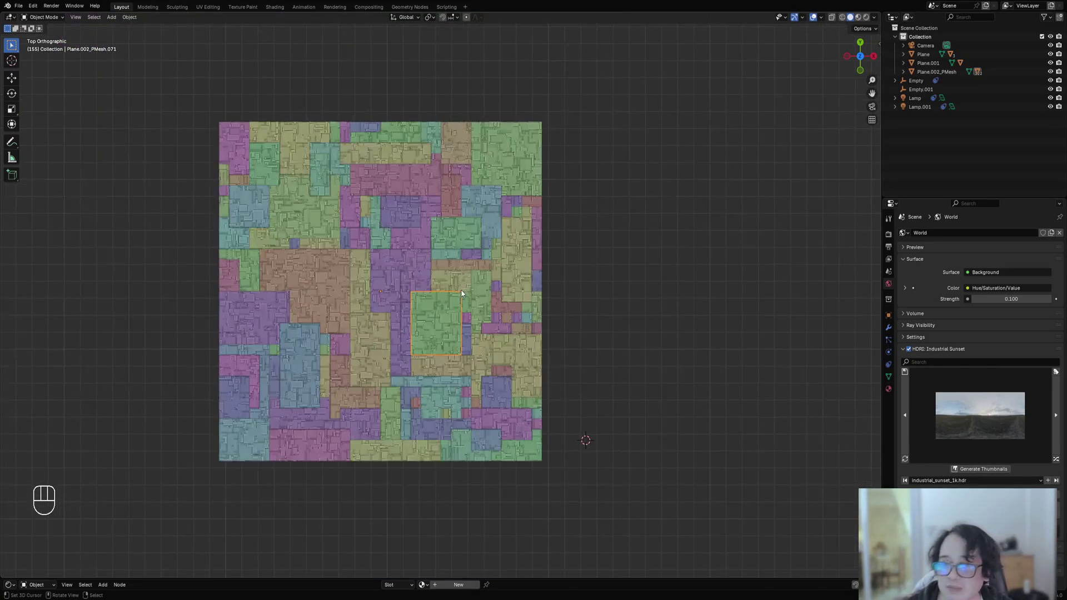
{"action": "left_click", "coordinate": [400, 264]}
{"action": "key", "text": "shift+q"}
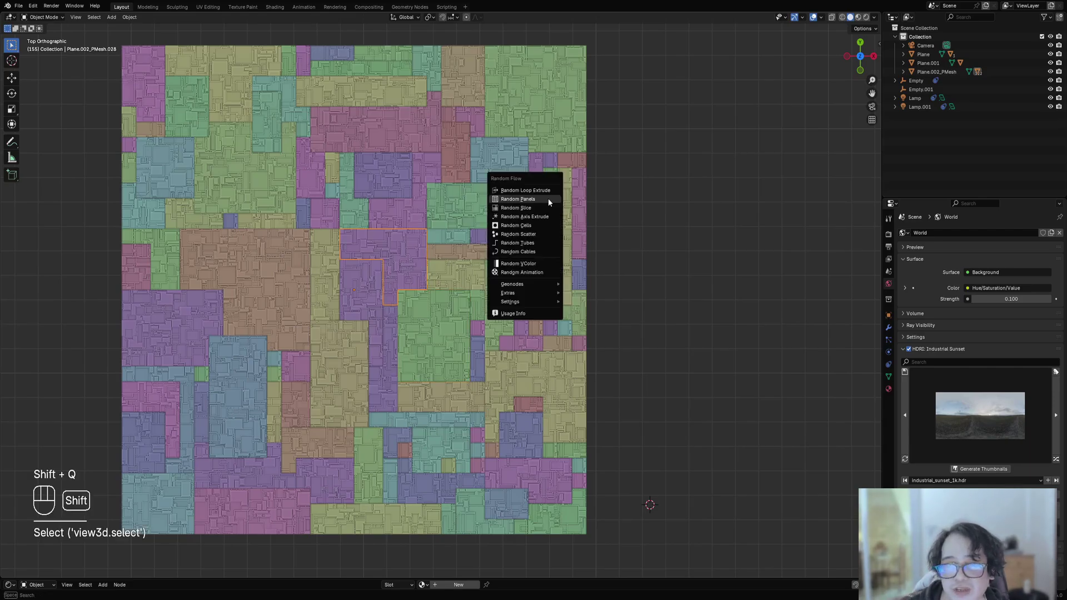
{"action": "mouse_move", "coordinate": [541, 292]}
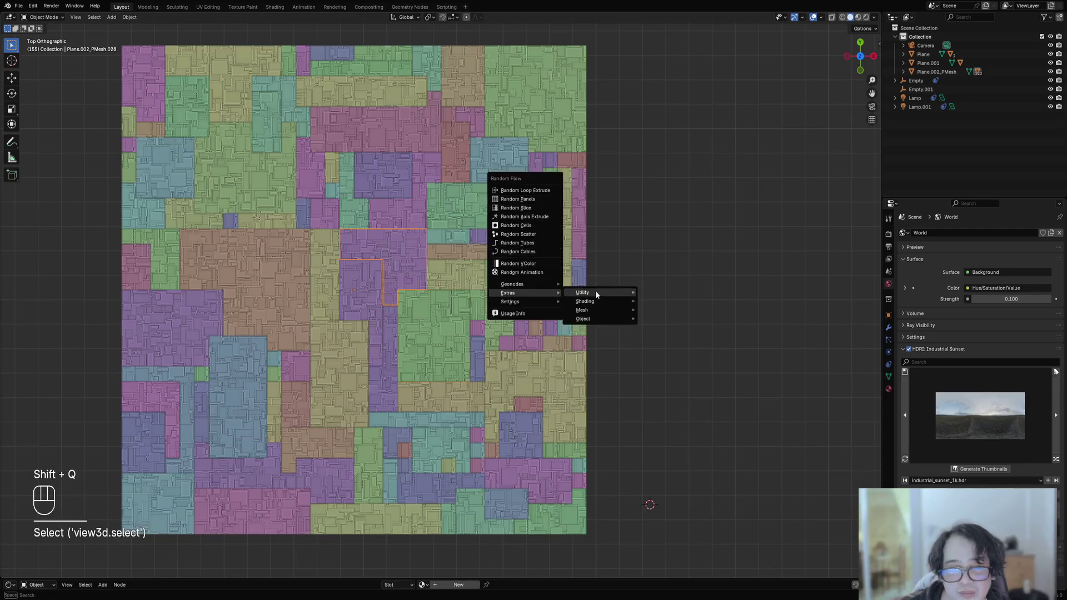
{"action": "mouse_move", "coordinate": [595, 291]}
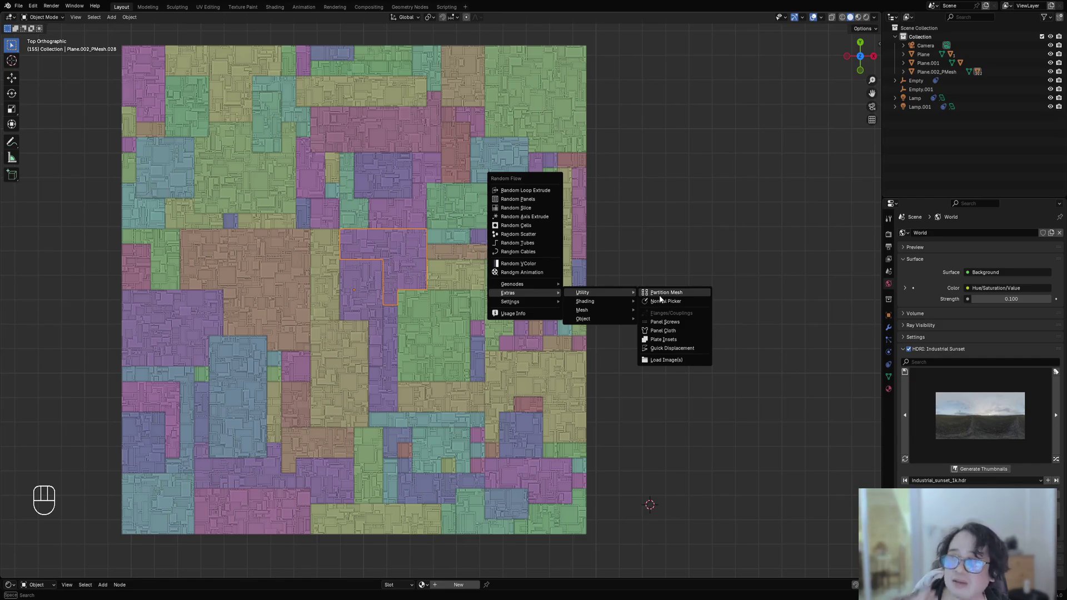
{"action": "key", "text": "ctrl"}
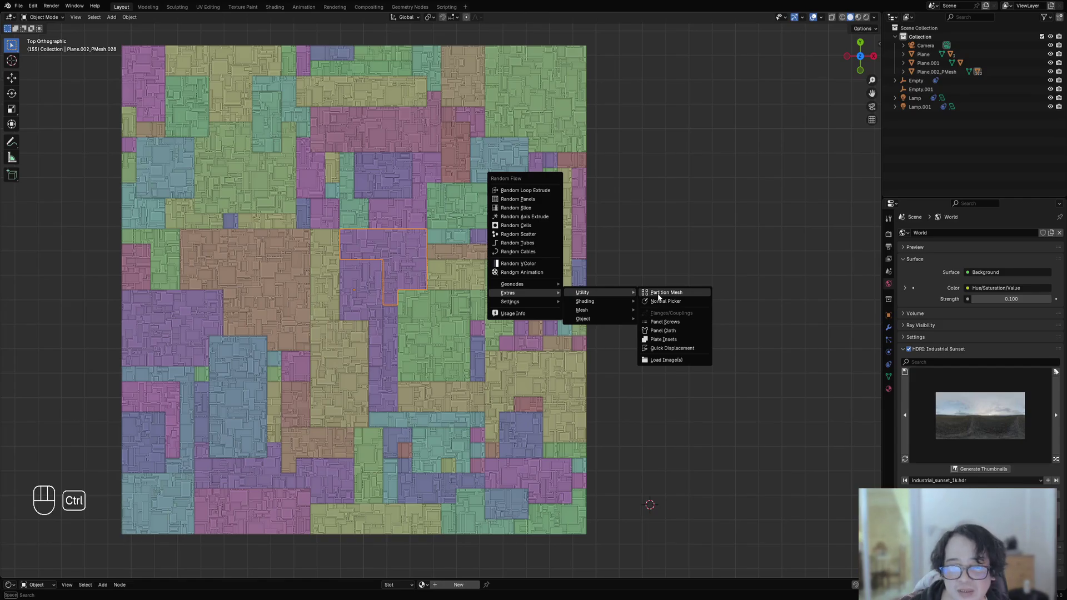
{"action": "left_click", "coordinate": [671, 294], "text": "ctrl"}
{"action": "scroll", "coordinate": [373, 293], "scroll_direction": "down", "scroll_amount": 3}
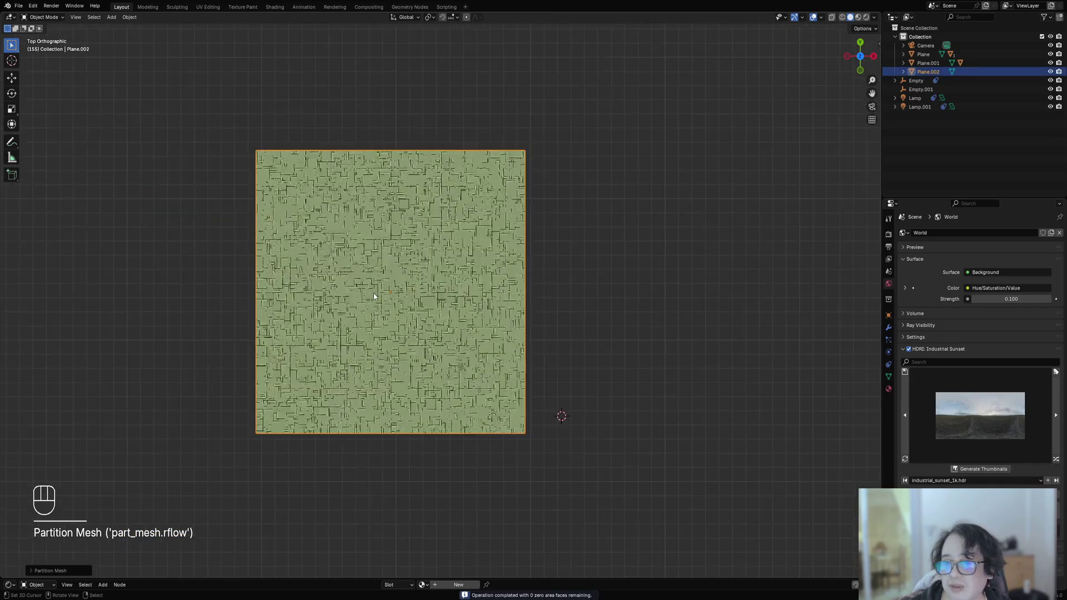
Inspect the merged plane in perspective and in Edit Mode, and return to Object Mode in top view
{"action": "middle_click_drag", "start_coordinate": [373, 294], "coordinate": [343, 240]}
{"action": "scroll", "coordinate": [467, 268], "scroll_direction": "up", "scroll_amount": 3}
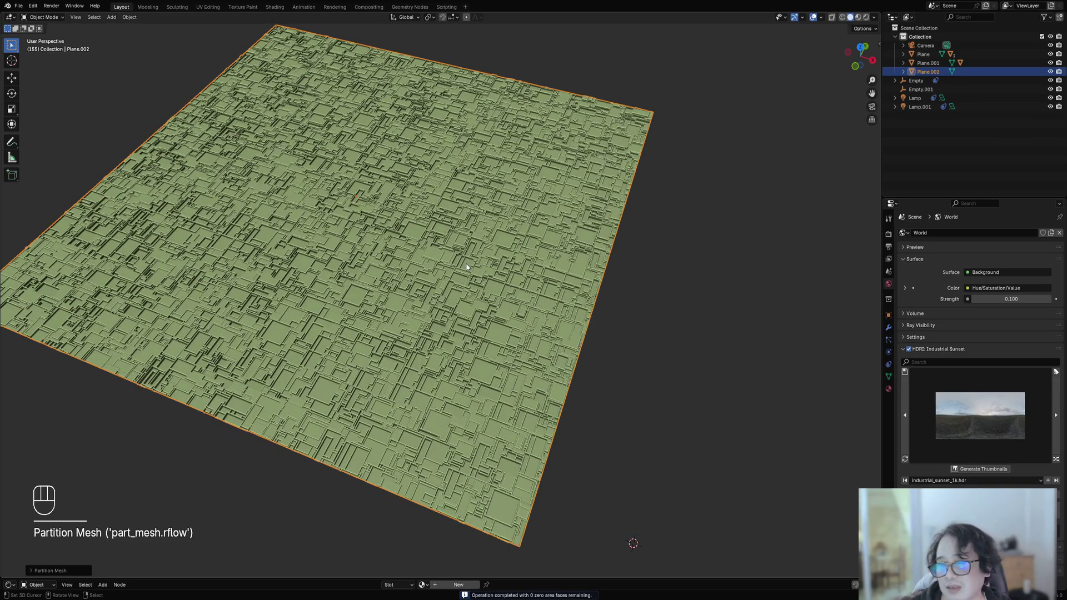
{"action": "key", "text": "Tab"}
{"action": "scroll", "coordinate": [466, 266], "scroll_direction": "up", "scroll_amount": 2}
{"action": "scroll", "coordinate": [465, 264], "scroll_direction": "down", "scroll_amount": 5}
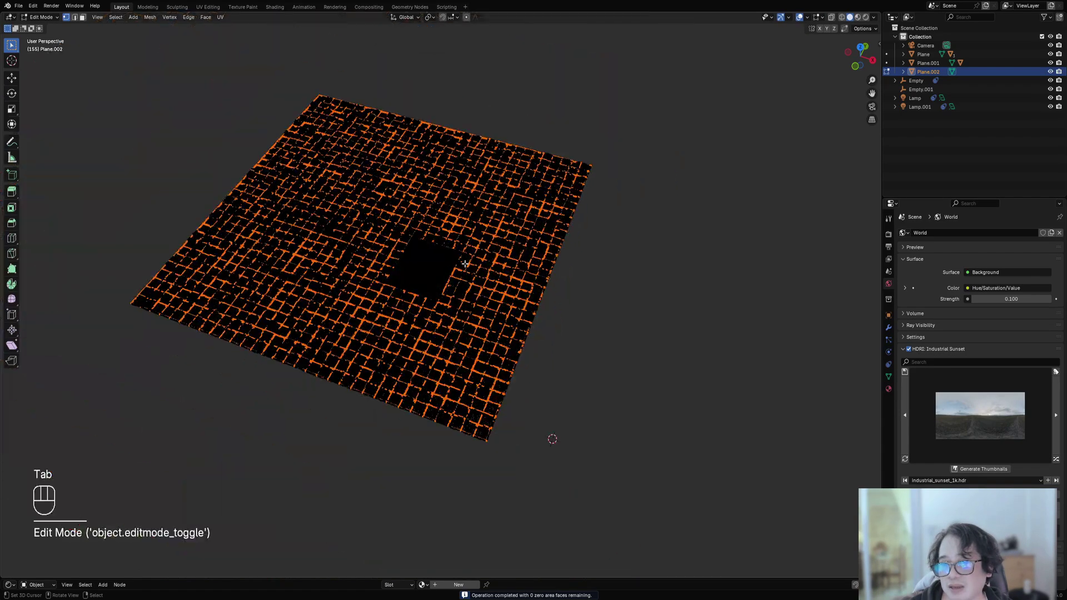
{"action": "key", "text": "Tab"}
{"action": "key", "text": "KP_7"}
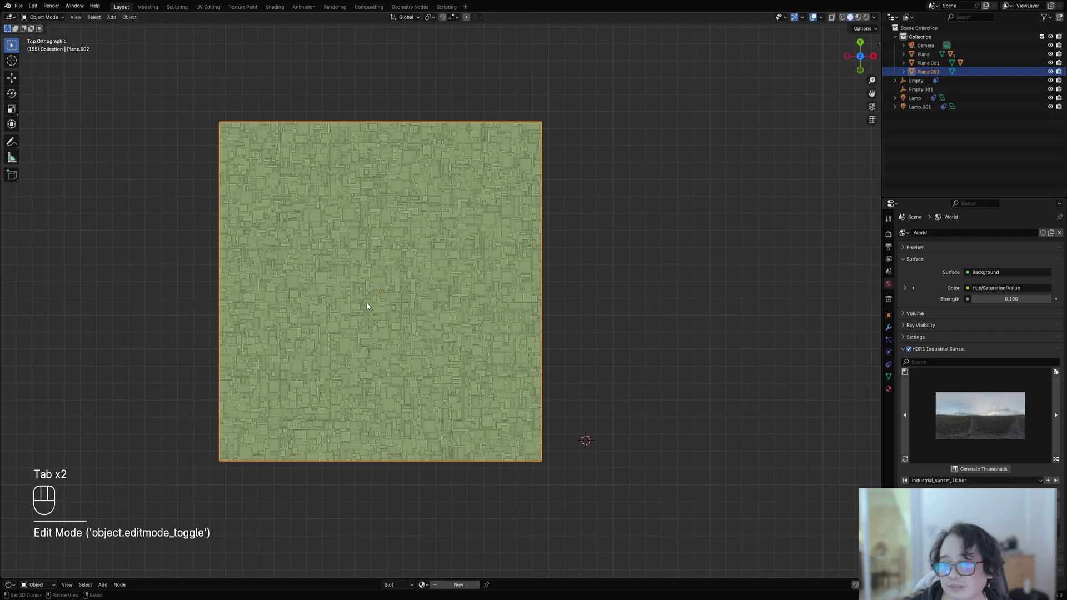
Compare the merged plane with the large detailed plane beside it in top view
{"action": "scroll", "coordinate": [367, 303], "scroll_direction": "down", "scroll_amount": 5}
{"action": "middle_click_drag", "start_coordinate": [266, 312], "coordinate": [616, 228], "text": "shift"}
{"action": "middle_click_drag", "start_coordinate": [794, 239], "coordinate": [701, 242], "text": "shift"}
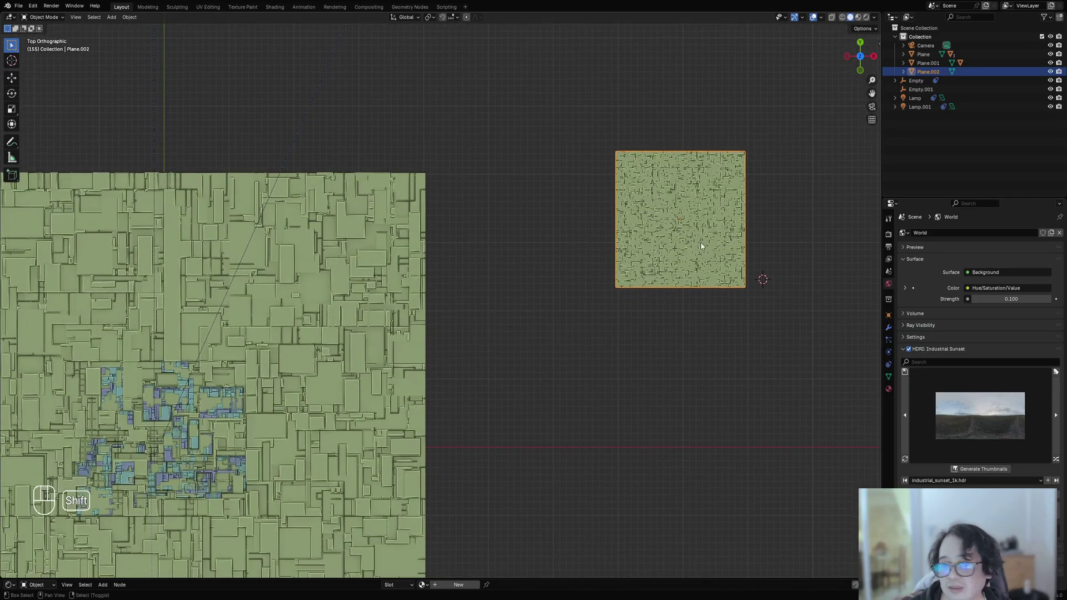
{"action": "middle_click_drag", "start_coordinate": [610, 263], "coordinate": [465, 287], "text": "shift"}
{"action": "scroll", "coordinate": [534, 251], "scroll_direction": "up", "scroll_amount": 3}
{"action": "middle_click_drag", "start_coordinate": [533, 248], "coordinate": [497, 315], "text": "shift"}
{"action": "scroll", "coordinate": [502, 301], "scroll_direction": "up", "scroll_amount": 4}
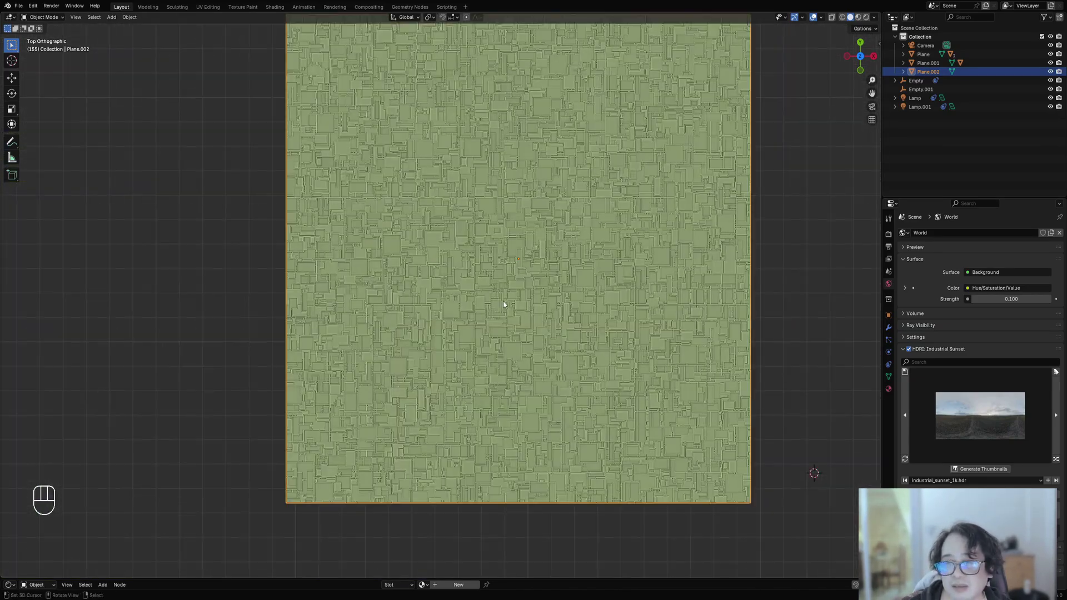
Undo the merge back to the separate coloured panels and deselect everything
{"action": "key", "text": "ctrl+z"}
{"action": "scroll", "coordinate": [504, 292], "scroll_direction": "down", "scroll_amount": 4}
{"action": "key", "text": "ctrl+z"}
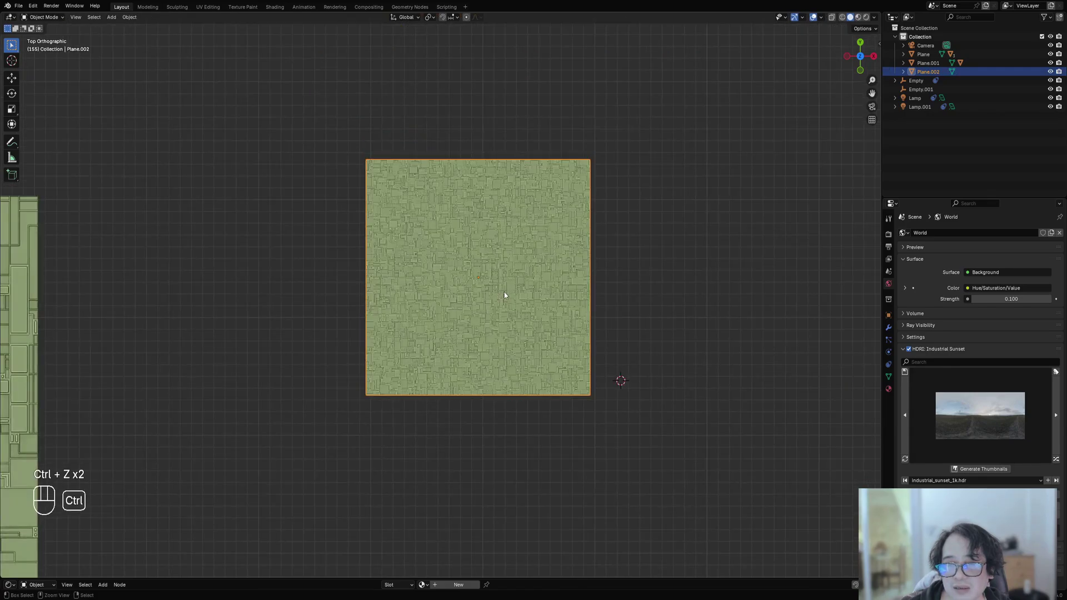
{"action": "key", "text": "ctrl+z"}
{"action": "scroll", "coordinate": [505, 293], "scroll_direction": "up", "scroll_amount": 1}
{"action": "key", "text": "alt+a"}
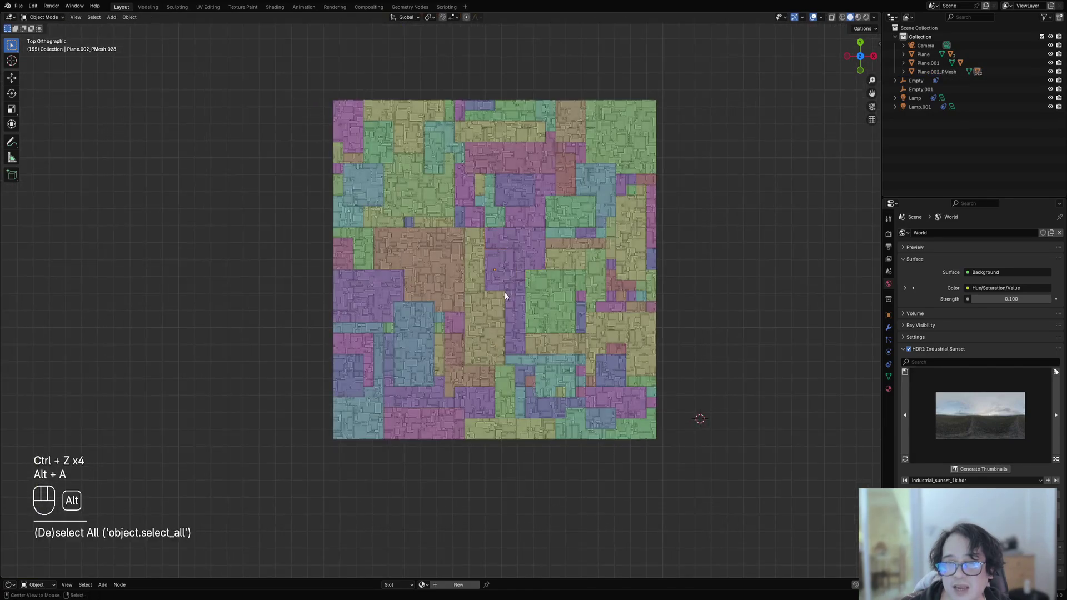
Select all the partitioned panels and assign the existing material named Material to them with Creative Flow's Assign Material
{"action": "scroll", "coordinate": [504, 294], "scroll_direction": "down", "scroll_amount": 3}
{"action": "left_click_drag", "start_coordinate": [386, 194], "coordinate": [562, 366]}
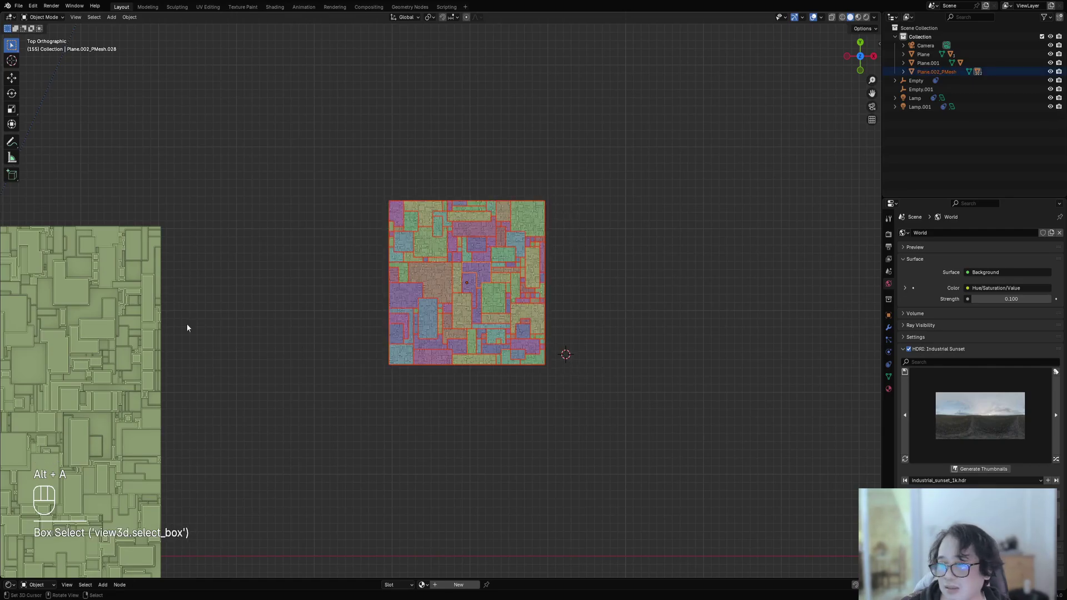
{"action": "left_click", "coordinate": [146, 315]}
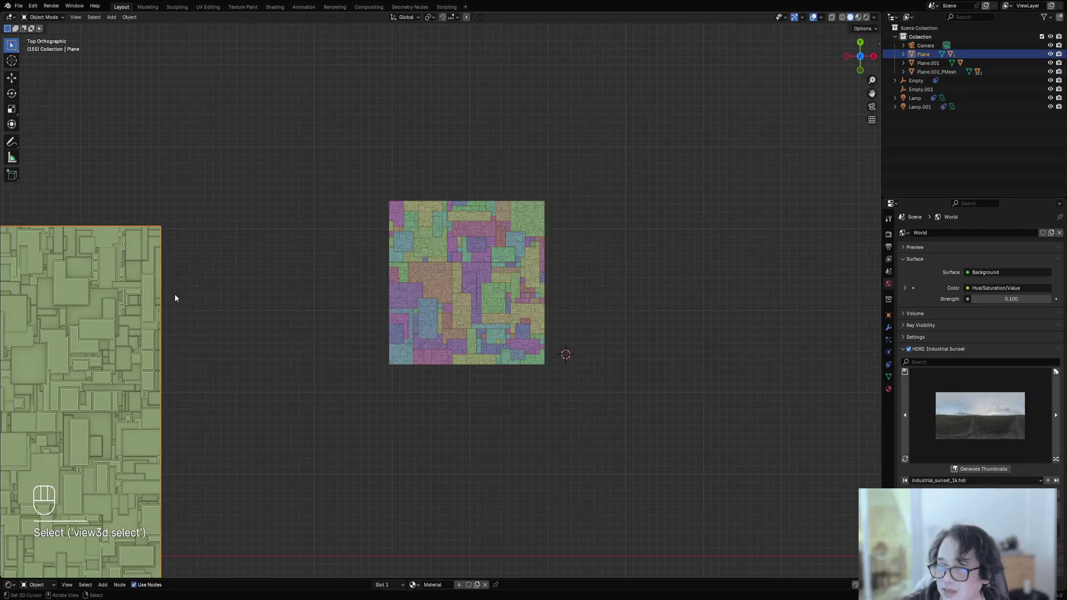
{"action": "key", "text": "alt+a"}
{"action": "left_click_drag", "start_coordinate": [365, 182], "coordinate": [600, 374]}
{"action": "scroll", "coordinate": [492, 238], "scroll_direction": "up", "scroll_amount": 3}
{"action": "key", "text": "shift+ctrl+x"}
{"action": "mouse_move", "coordinate": [492, 238]}
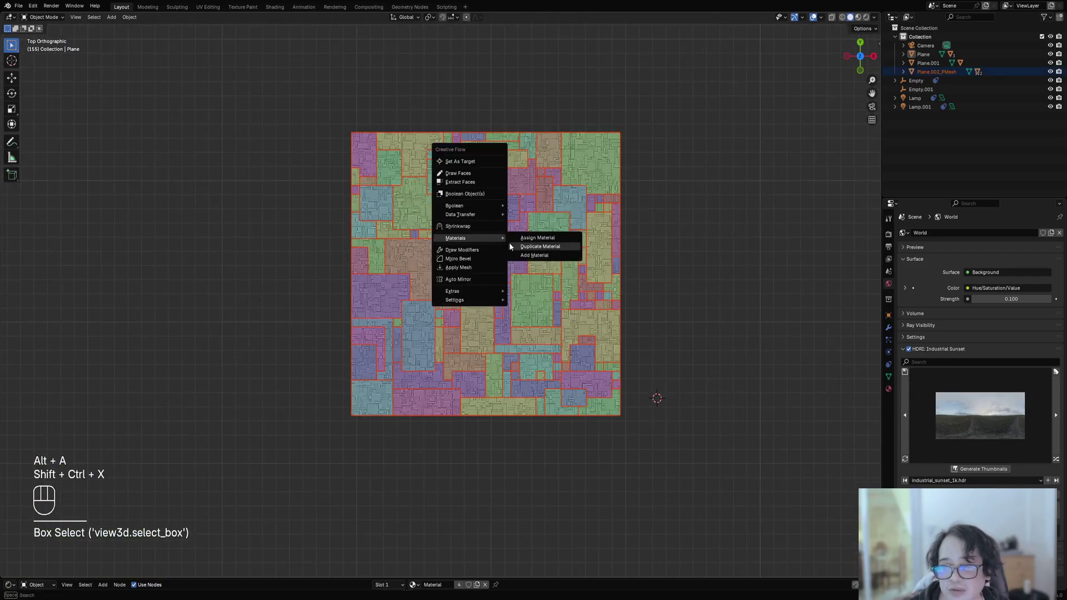
{"action": "left_click", "coordinate": [550, 240]}
{"action": "left_click", "coordinate": [566, 240]}
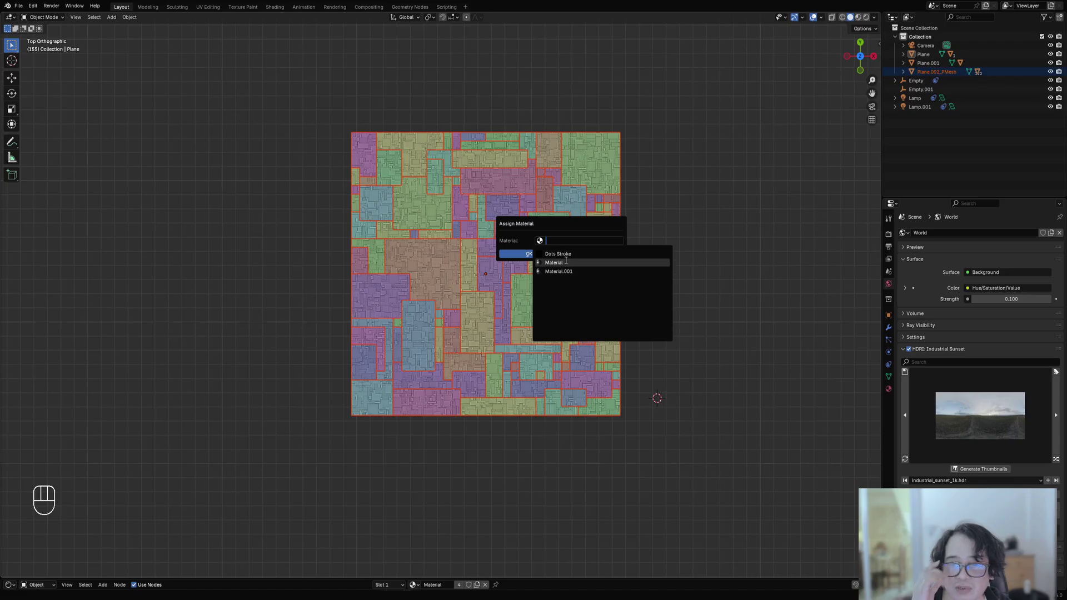
{"action": "left_click", "coordinate": [565, 262]}
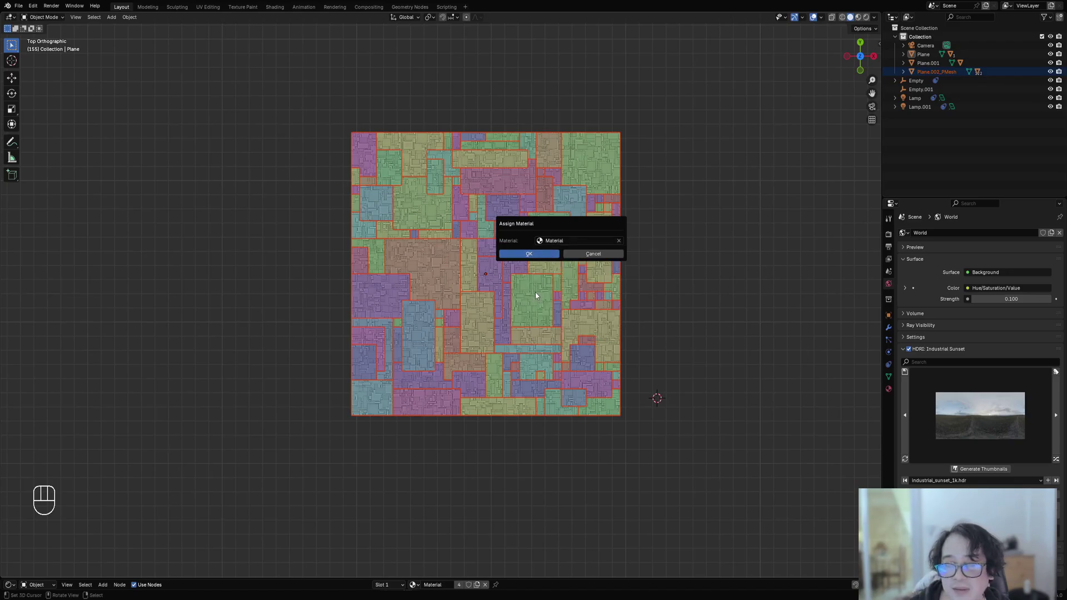
{"action": "key", "text": "Return"}
Set a render region around most of the partitioned plane in perspective, switch to Rendered shading and hide the overlays
{"action": "scroll", "coordinate": [537, 294], "scroll_direction": "down", "scroll_amount": 3}
{"action": "scroll", "coordinate": [532, 250], "scroll_direction": "up", "scroll_amount": 3}
{"action": "mouse_move", "coordinate": [536, 295]}
{"action": "middle_mouse_down"}
{"action": "mouse_move", "coordinate": [532, 250]}
{"action": "mouse_move", "coordinate": [513, 314]}
{"action": "mouse_move", "coordinate": [522, 315]}
{"action": "mouse_move", "coordinate": [492, 314]}
{"action": "mouse_move", "coordinate": [488, 301]}
{"action": "middle_mouse_up"}
{"action": "scroll", "coordinate": [497, 272], "scroll_direction": "up", "scroll_amount": 2}
{"action": "key", "text": "z"}
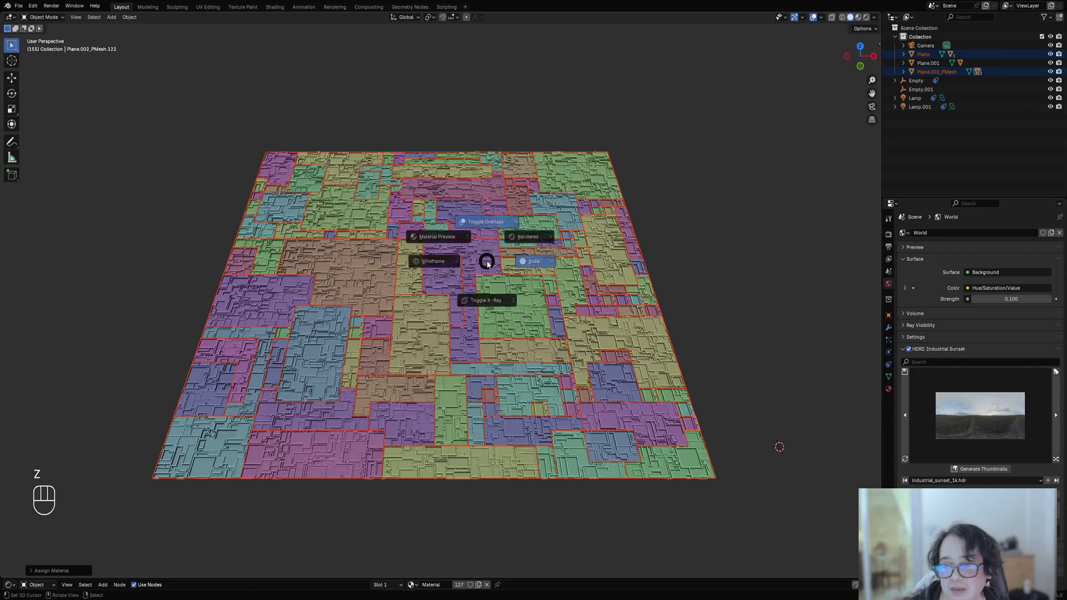
{"action": "key", "text": "ctrl+b"}
{"action": "mouse_move", "coordinate": [193, 182]}
{"action": "left_mouse_down"}
{"action": "mouse_move", "coordinate": [215, 210]}
{"action": "mouse_move", "coordinate": [713, 457]}
{"action": "mouse_move", "coordinate": [702, 395]}
{"action": "left_mouse_up"}
{"action": "key", "text": "z"}
{"action": "left_click", "coordinate": [623, 244]}
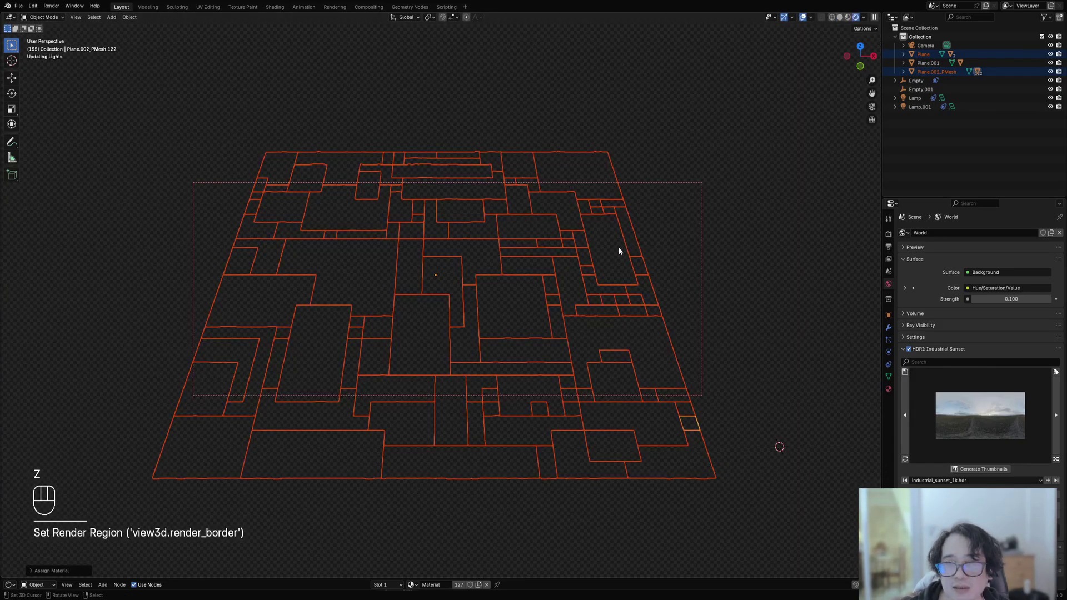
{"action": "scroll", "coordinate": [557, 270], "scroll_direction": "up", "scroll_amount": 4}
{"action": "key", "text": "shift+alt+z"}
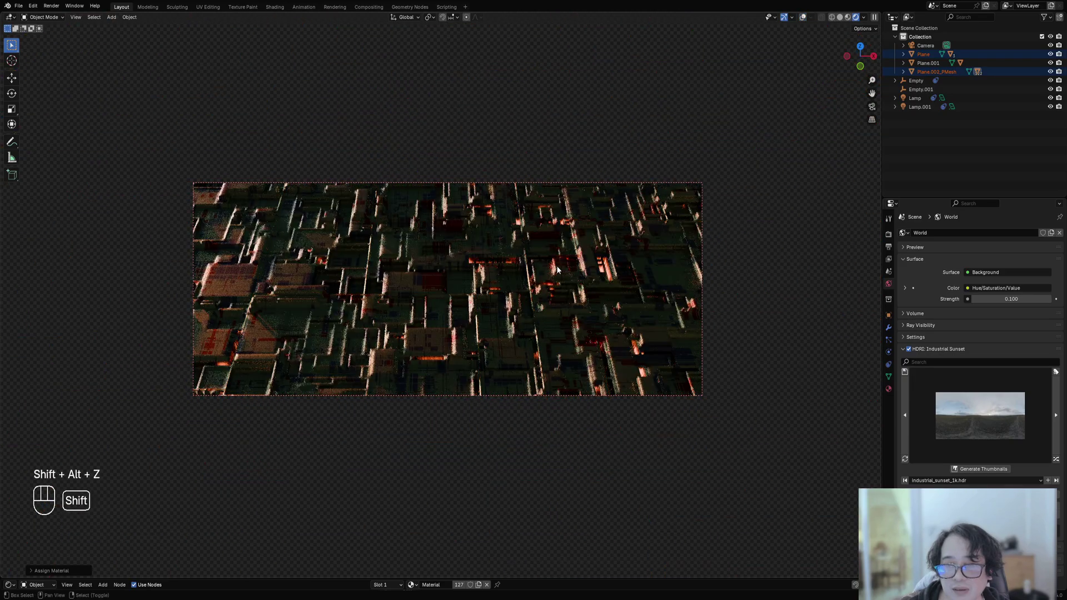
Examine the rendered panels from several angles, both close up and from farther away
{"action": "middle_click_drag", "start_coordinate": [540, 299], "coordinate": [171, 245]}
{"action": "middle_click_drag", "start_coordinate": [557, 248], "coordinate": [504, 271]}
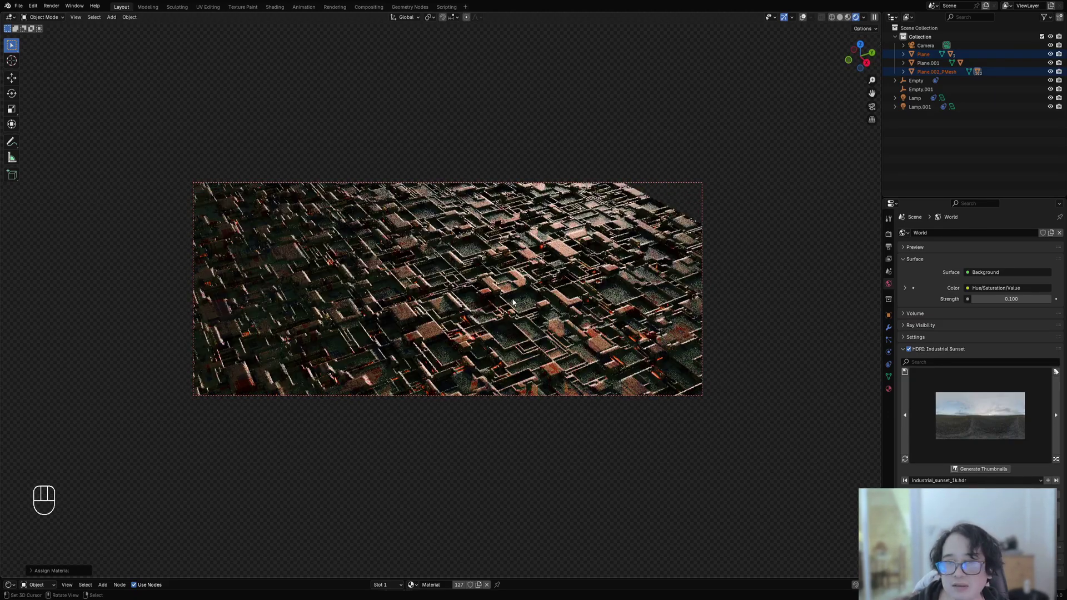
{"action": "mouse_move", "coordinate": [422, 315]}
{"action": "middle_mouse_down"}
{"action": "mouse_move", "coordinate": [446, 308]}
{"action": "mouse_move", "coordinate": [464, 234]}
{"action": "mouse_move", "coordinate": [472, 310]}
{"action": "mouse_move", "coordinate": [453, 288]}
{"action": "middle_mouse_up"}
{"action": "scroll", "coordinate": [446, 309], "scroll_direction": "up", "scroll_amount": 3}
{"action": "scroll", "coordinate": [444, 305], "scroll_direction": "down", "scroll_amount": 5}
Switch back to Solid shading, clear the render region and view the panels from the top
{"action": "key", "text": "z"}
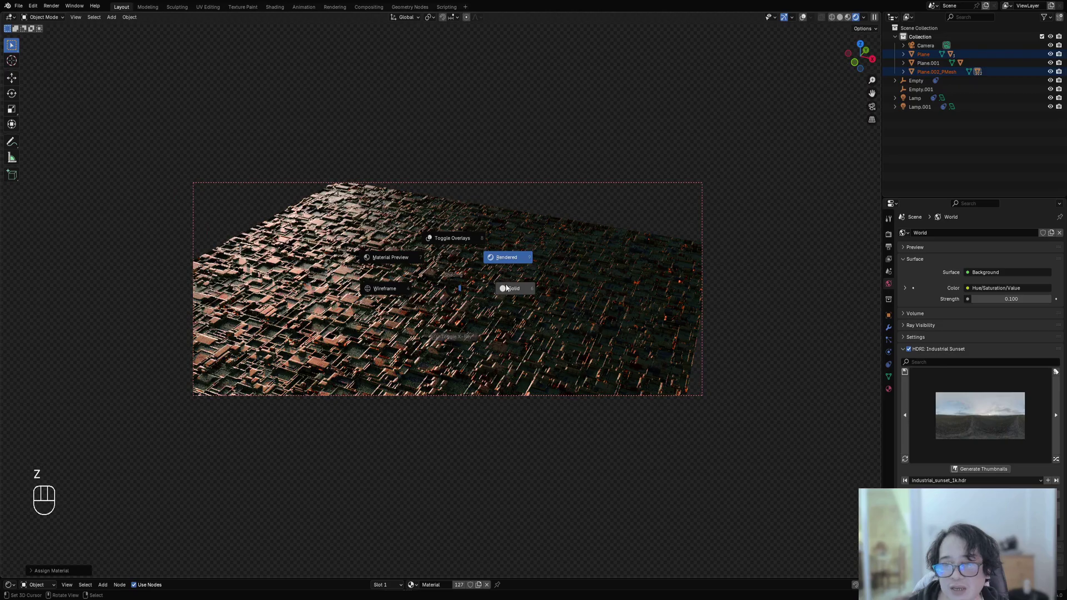
{"action": "left_click", "coordinate": [491, 293]}
{"action": "key", "text": "ctrl+alt+b"}
{"action": "middle_click_drag", "start_coordinate": [504, 287], "coordinate": [517, 315], "text": "alt"}
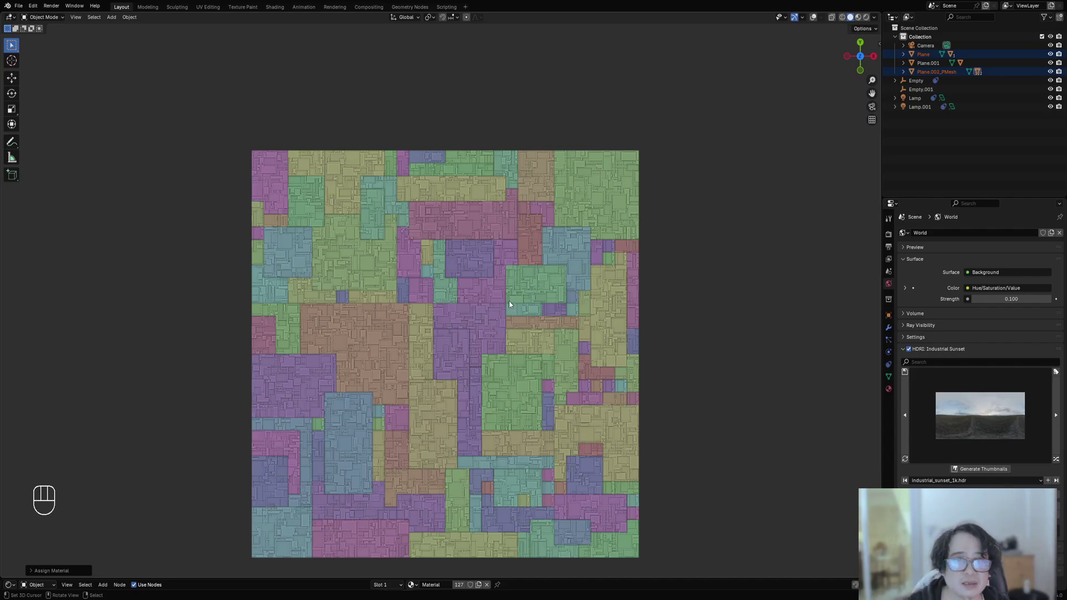
Inspect the large detailed plane's mesh in Edit Mode with overlays shown and nothing selected, and return to Object Mode
{"action": "scroll", "coordinate": [469, 282], "scroll_direction": "down", "scroll_amount": 3}
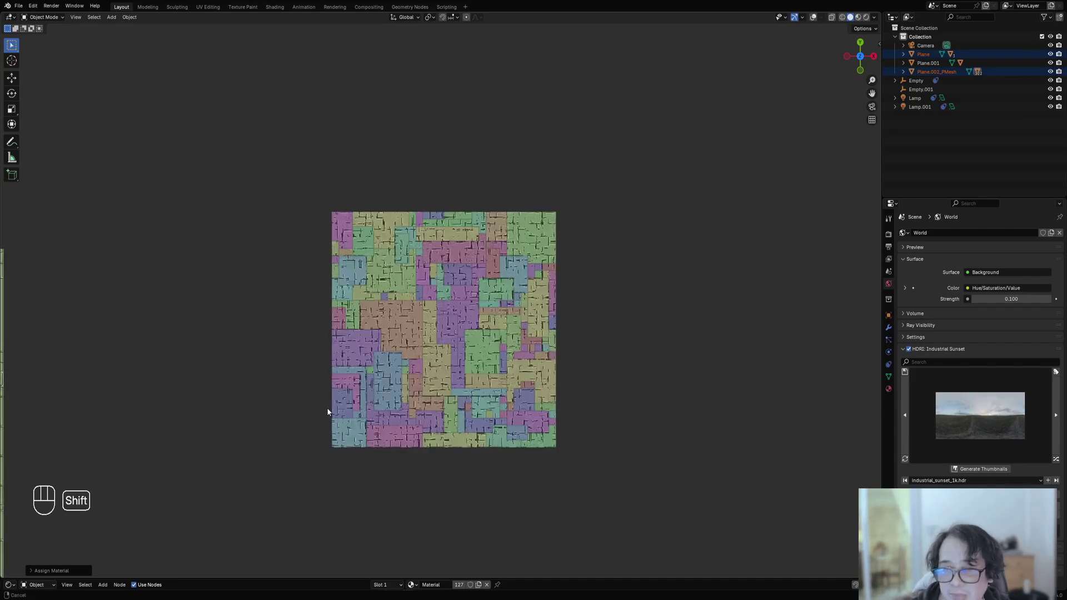
{"action": "middle_click_drag", "start_coordinate": [327, 412], "coordinate": [782, 312], "text": "shift"}
{"action": "middle_click_drag", "start_coordinate": [355, 326], "coordinate": [597, 278], "text": "shift"}
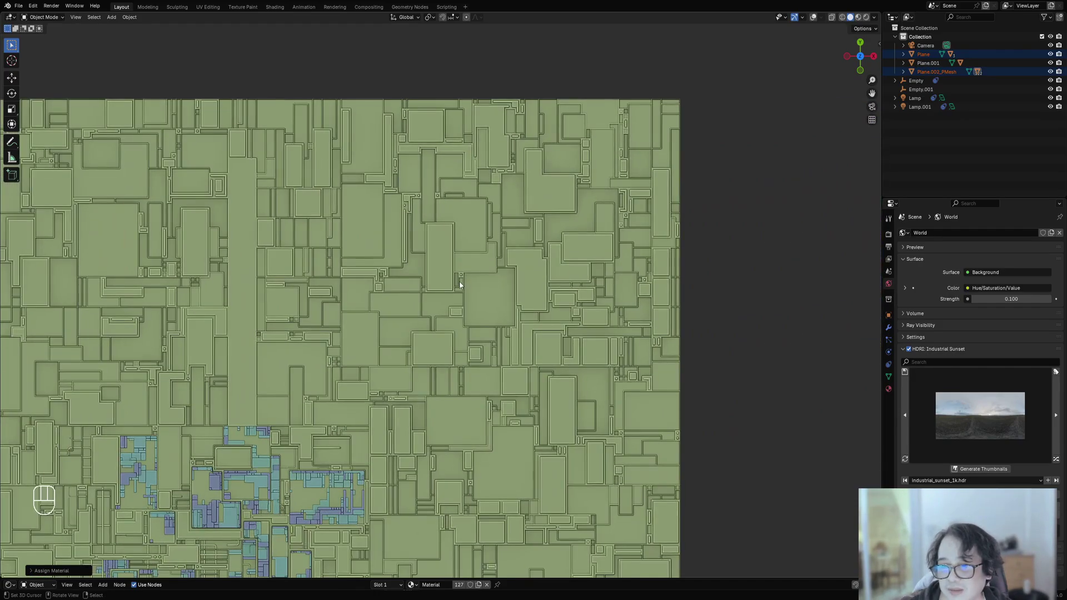
{"action": "right_click", "coordinate": [459, 285]}
{"action": "key", "text": "Tab"}
{"action": "scroll", "coordinate": [473, 295], "scroll_direction": "down", "scroll_amount": 3}
{"action": "key", "text": "shift+alt+z"}
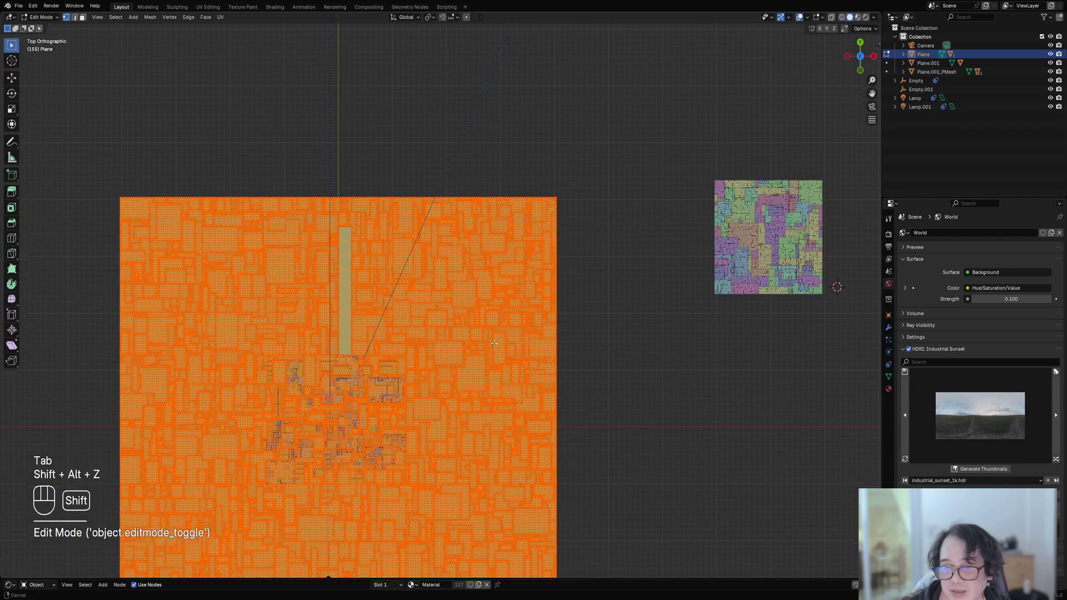
{"action": "key", "text": "alt+a"}
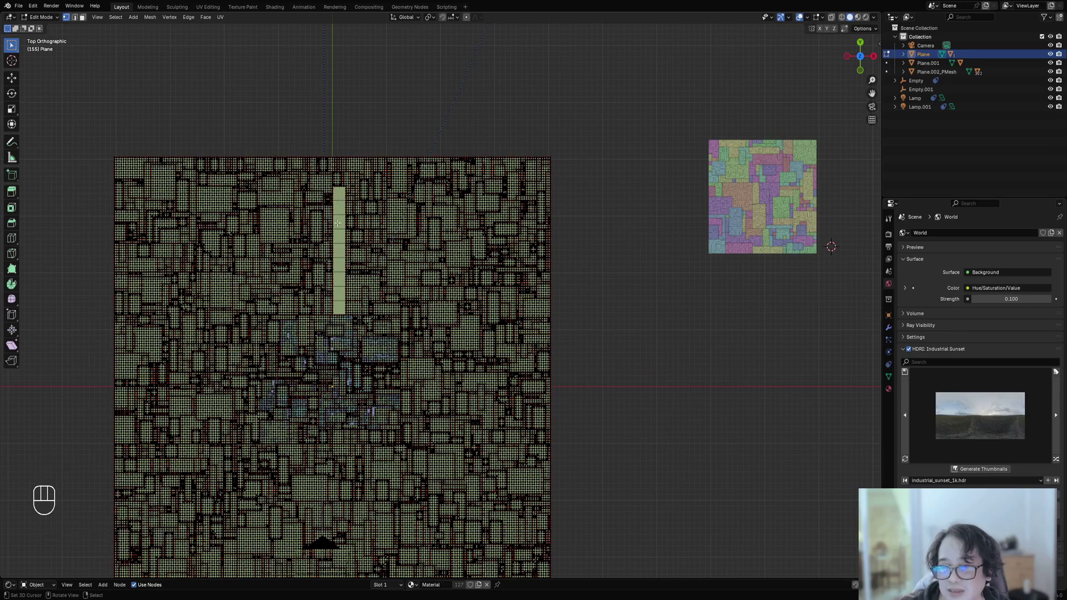
{"action": "right_click", "coordinate": [385, 264]}
{"action": "key", "text": "Tab"}
Circle the blue detailed area at the large plane's centre with a freehand annotation and erase it
{"action": "scroll", "coordinate": [389, 295], "scroll_direction": "up", "scroll_amount": 3}
{"action": "middle_click_drag", "start_coordinate": [391, 304], "coordinate": [521, 287], "text": "shift"}
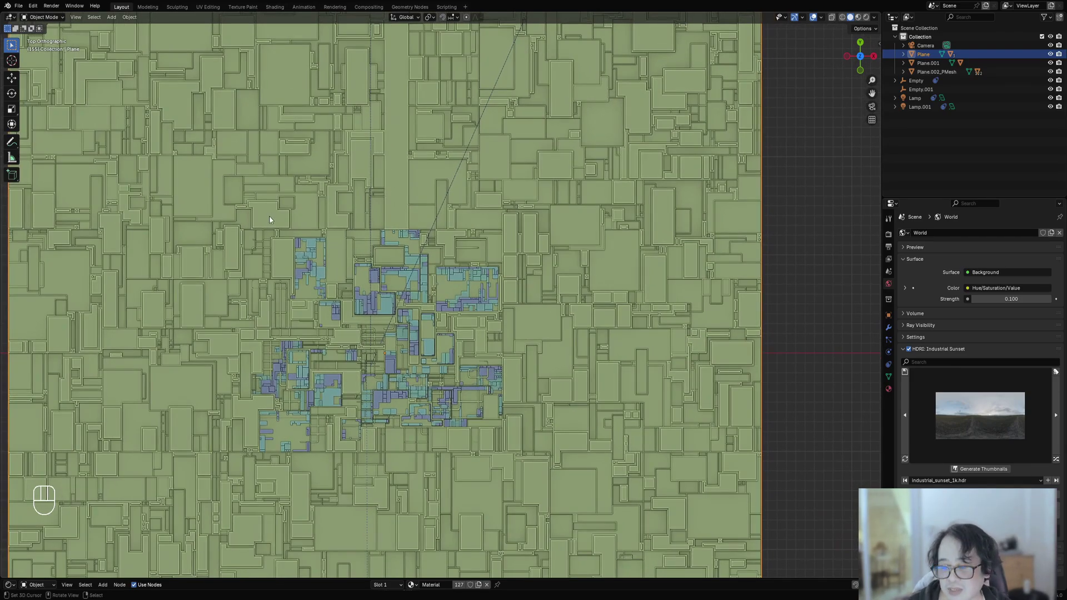
{"action": "scroll", "coordinate": [276, 222], "scroll_direction": "down", "scroll_amount": 3}
{"action": "mouse_move", "coordinate": [455, 247]}
{"action": "left_mouse_down"}
{"action": "mouse_move", "coordinate": [487, 420]}
{"action": "mouse_move", "coordinate": [422, 239]}
{"action": "left_mouse_up"}
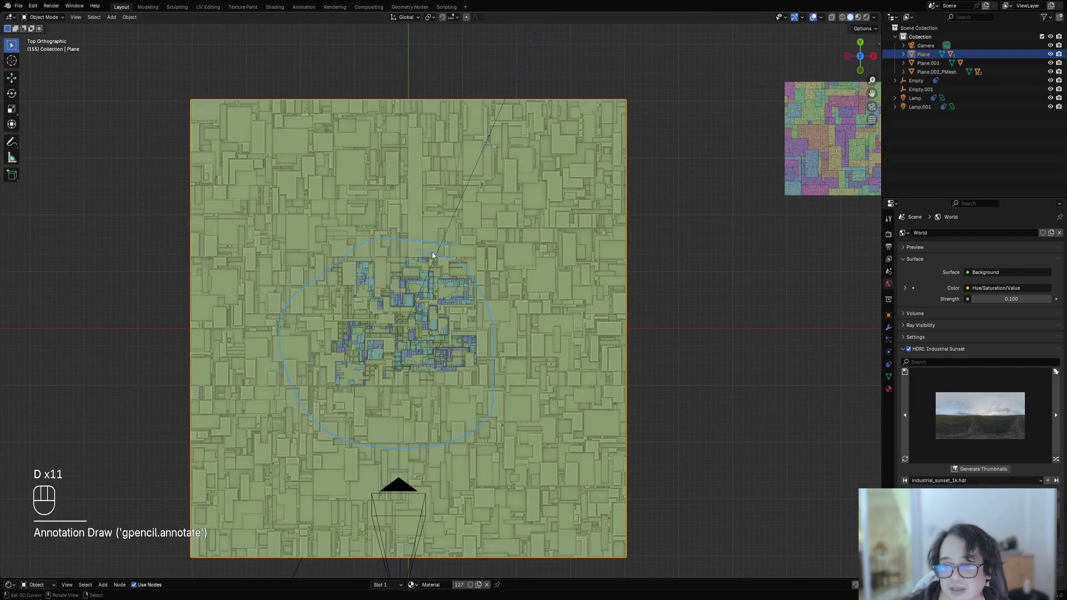
{"action": "mouse_move", "coordinate": [422, 239]}
{"action": "right_mouse_down"}
{"action": "mouse_move", "coordinate": [310, 426]}
{"action": "mouse_move", "coordinate": [485, 303]}
{"action": "right_mouse_up"}
View the large plane through the camera in Rendered shading and return to the top view
{"action": "key", "text": "KP_0"}
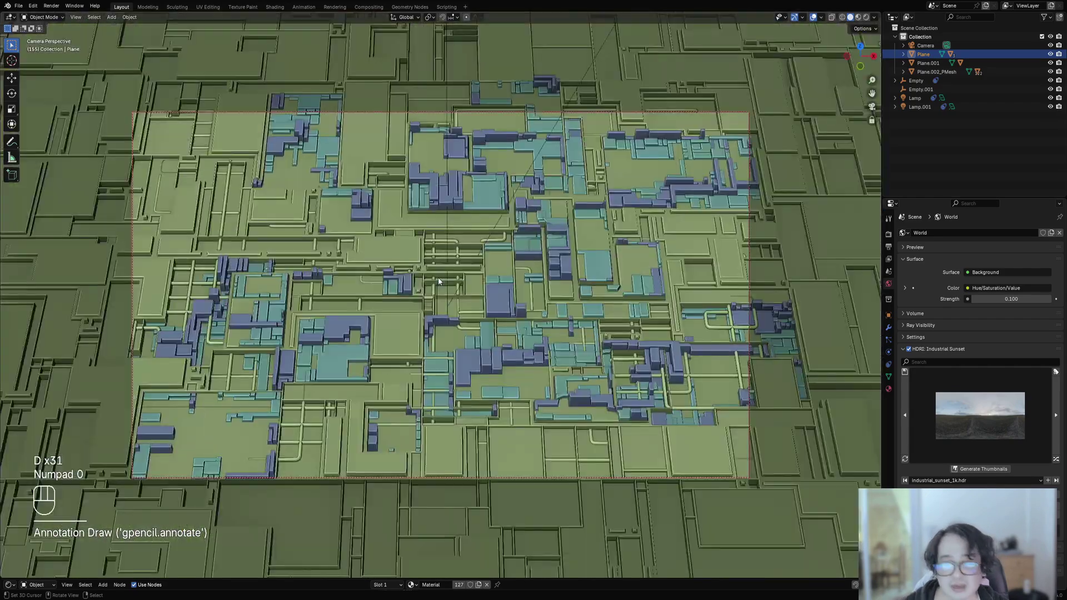
{"action": "key", "text": "z"}
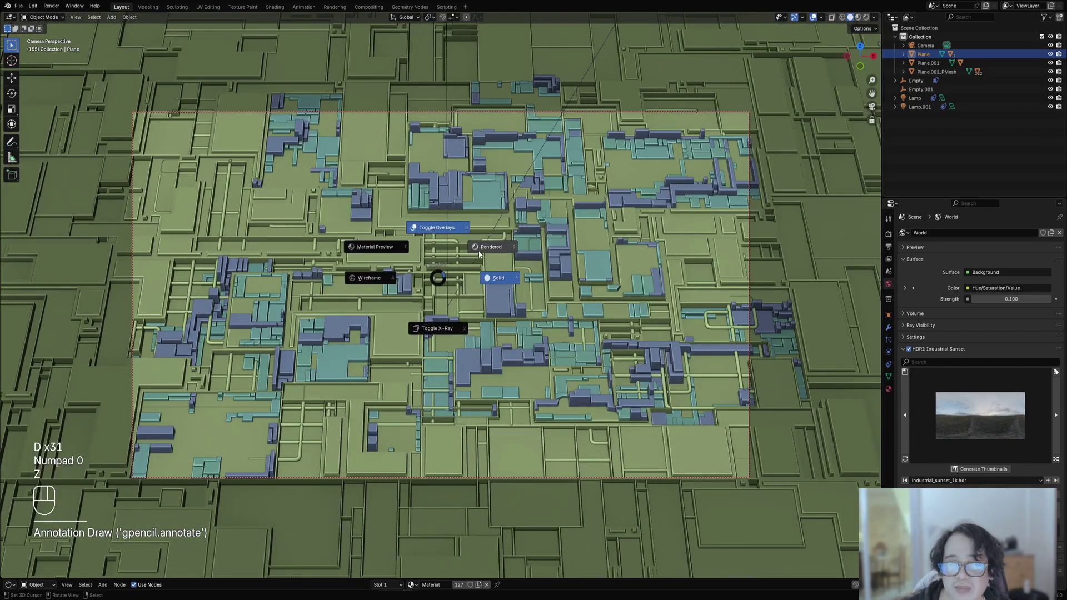
{"action": "left_click", "coordinate": [502, 245]}
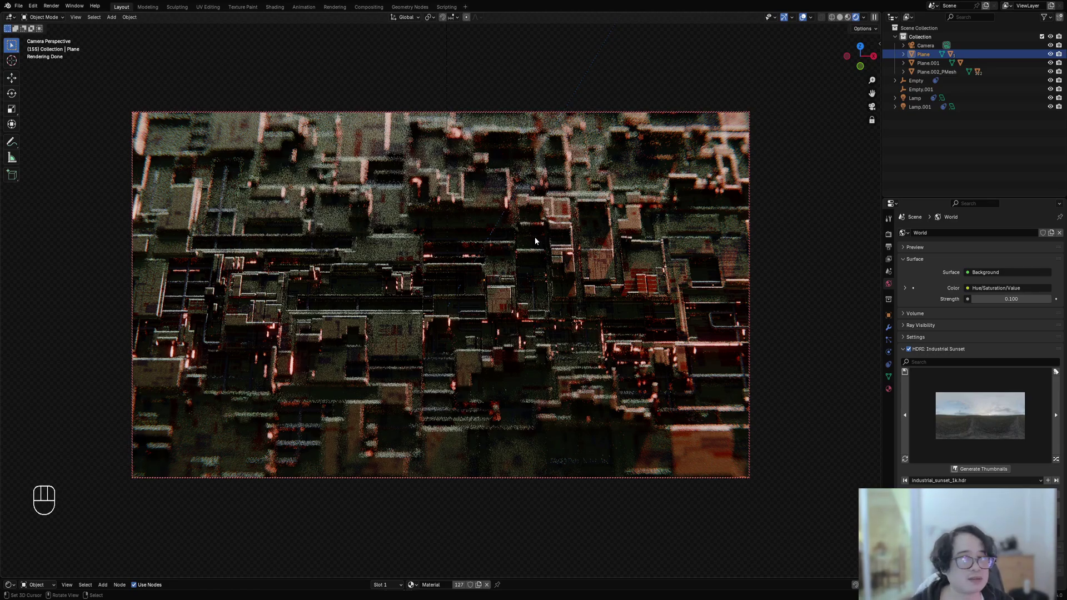
{"action": "key", "text": "KP_0"}
{"action": "key", "text": "KP_0"}
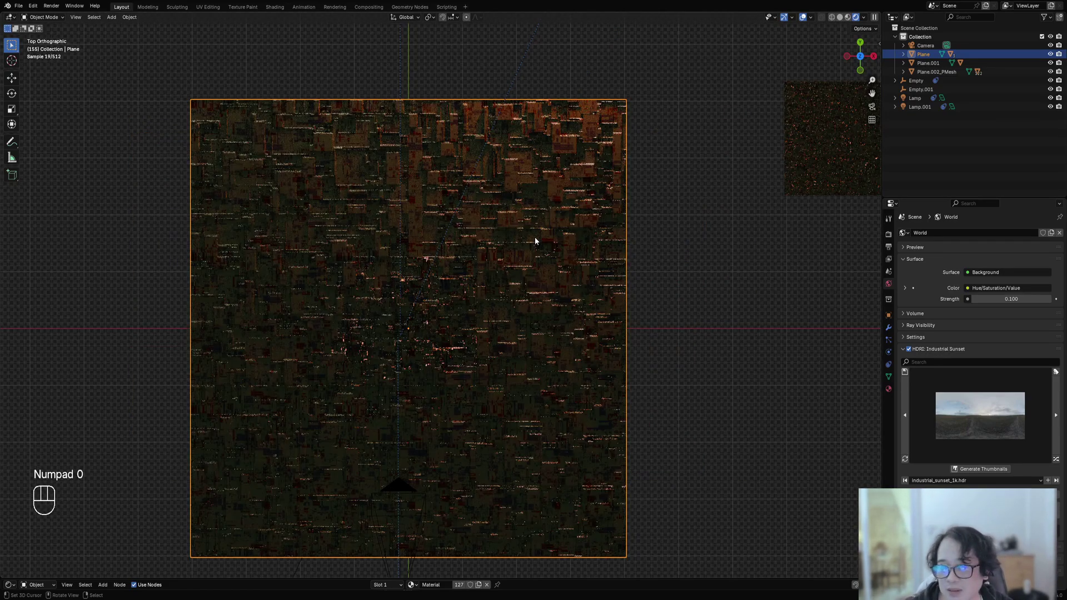
Show the large plane through the camera in Solid shading and change the Shader Editor area to the Compositor
{"action": "key", "text": "KP_0"}
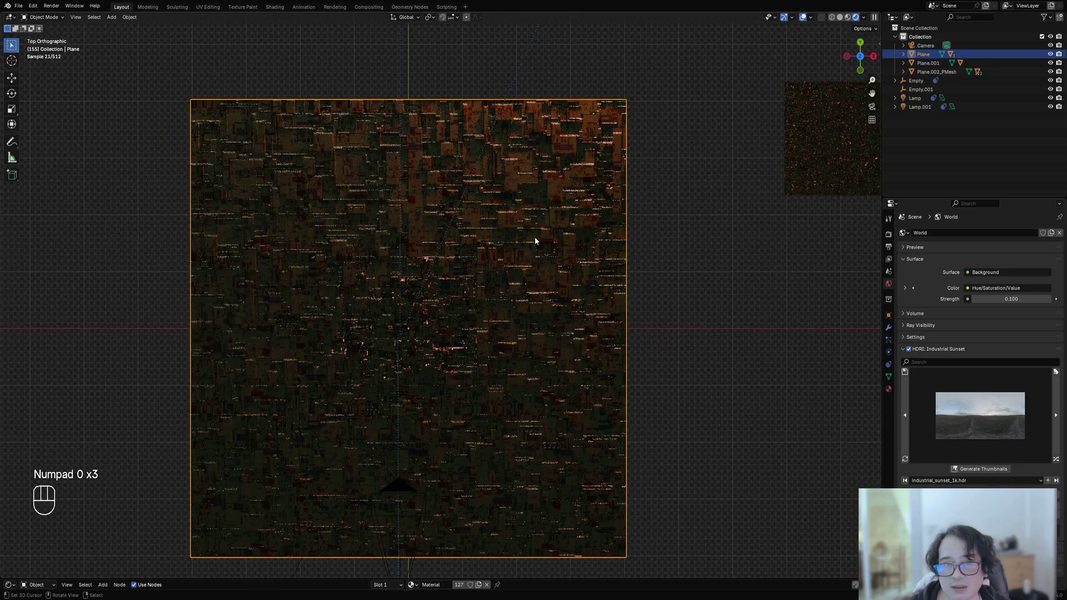
{"action": "key", "text": "KP_0"}
{"action": "key", "text": "z"}
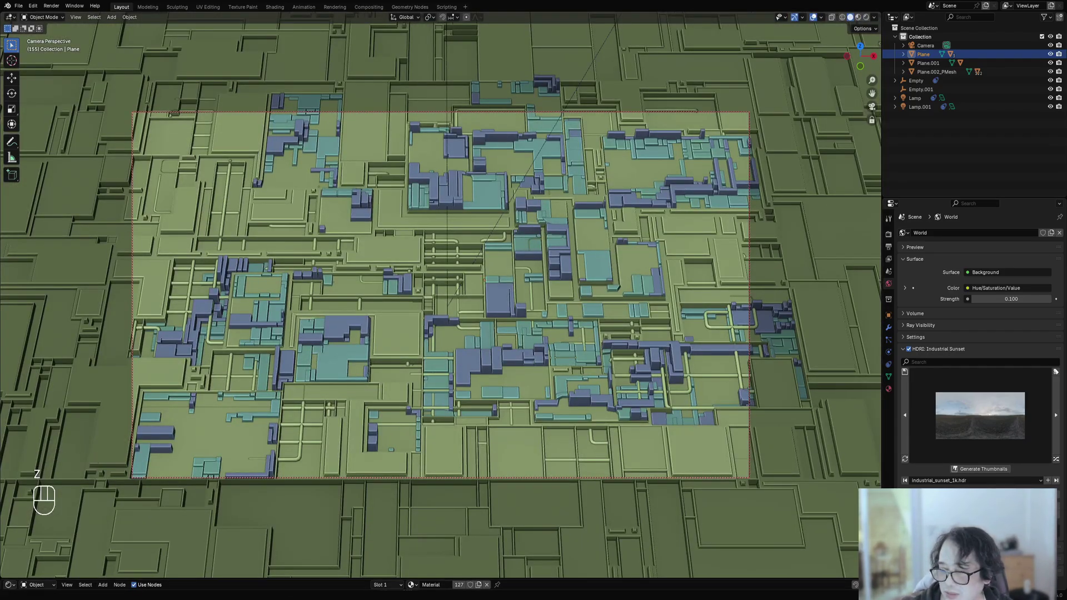
{"action": "left_click", "coordinate": [10, 585]}
{"action": "left_click", "coordinate": [30, 536]}
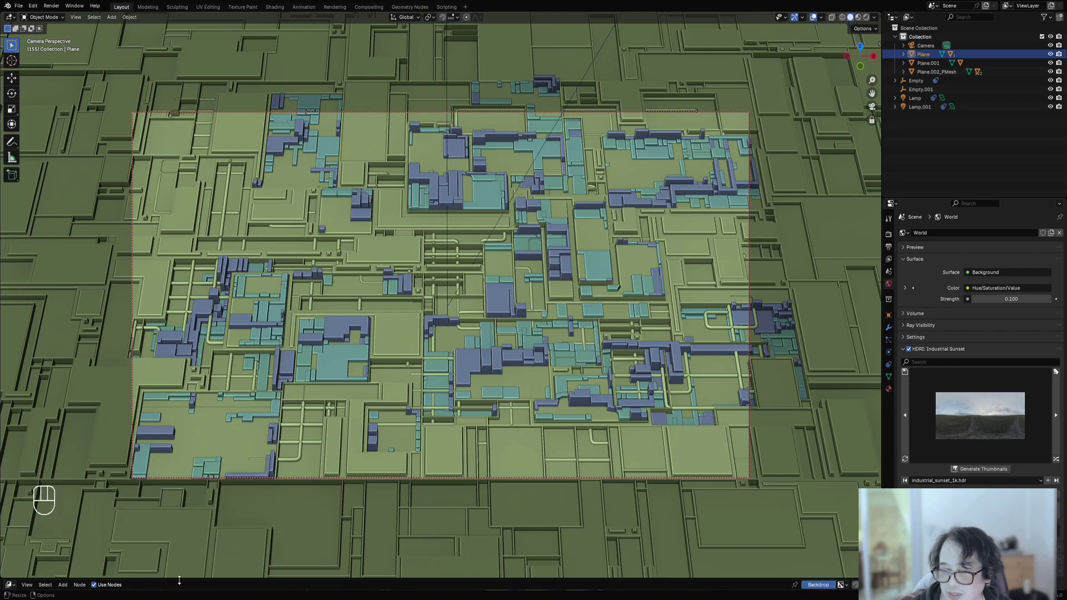
Examine the composited render in the enlarged, maximized Compositor with the nodes moved out of the way, and restore the layout
{"action": "left_click_drag", "start_coordinate": [245, 580], "coordinate": [245, 255]}
{"action": "key", "text": "ctrl+space"}
{"action": "scroll", "coordinate": [495, 453], "scroll_direction": "down", "scroll_amount": 12}
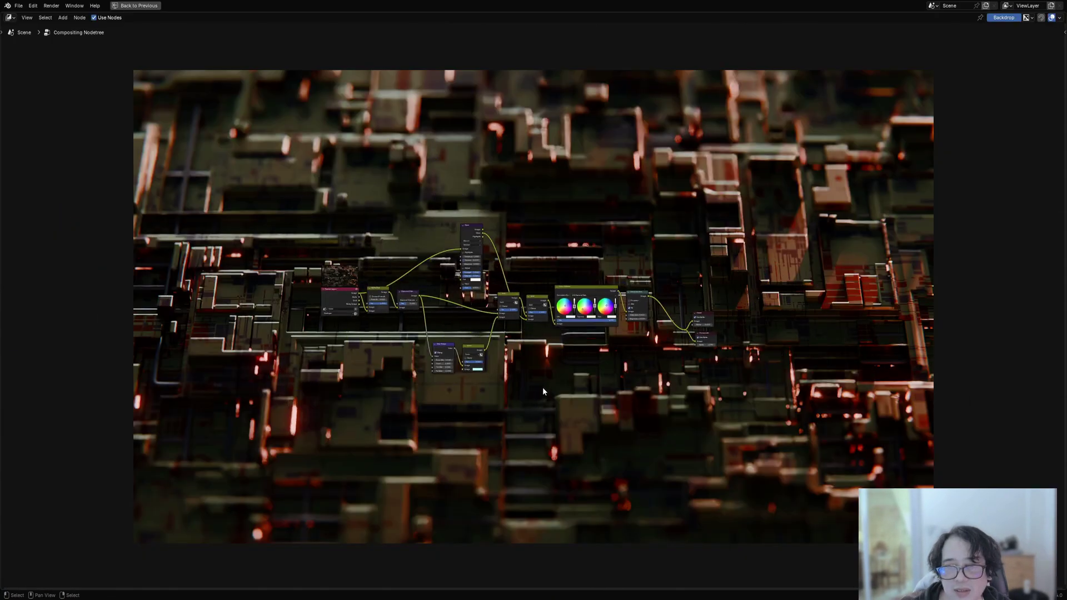
{"action": "middle_click_drag", "start_coordinate": [666, 302], "coordinate": [628, 534]}
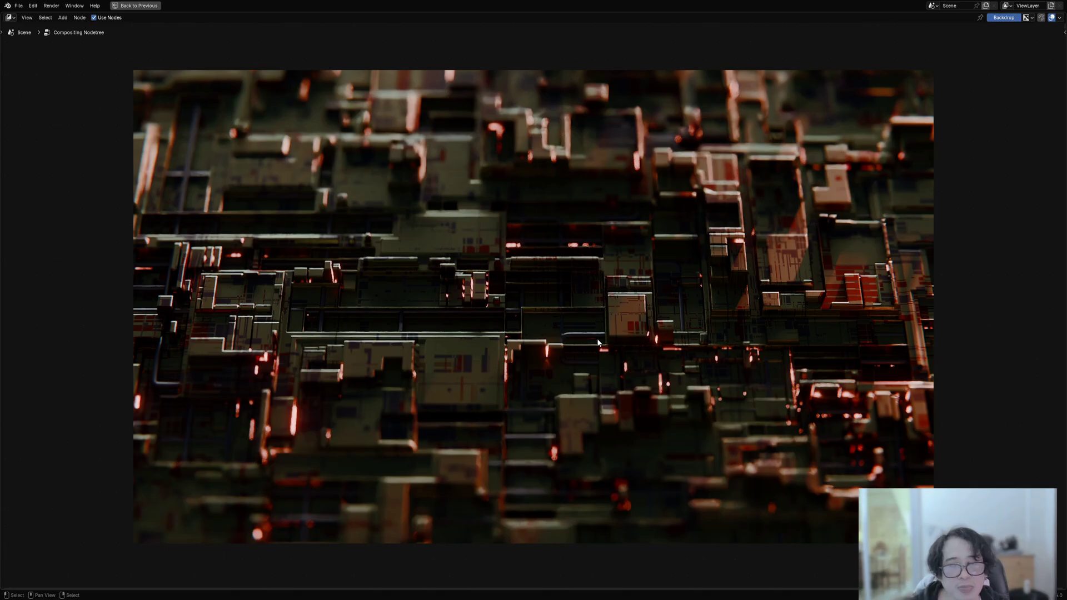
{"action": "key", "text": "ctrl+space"}
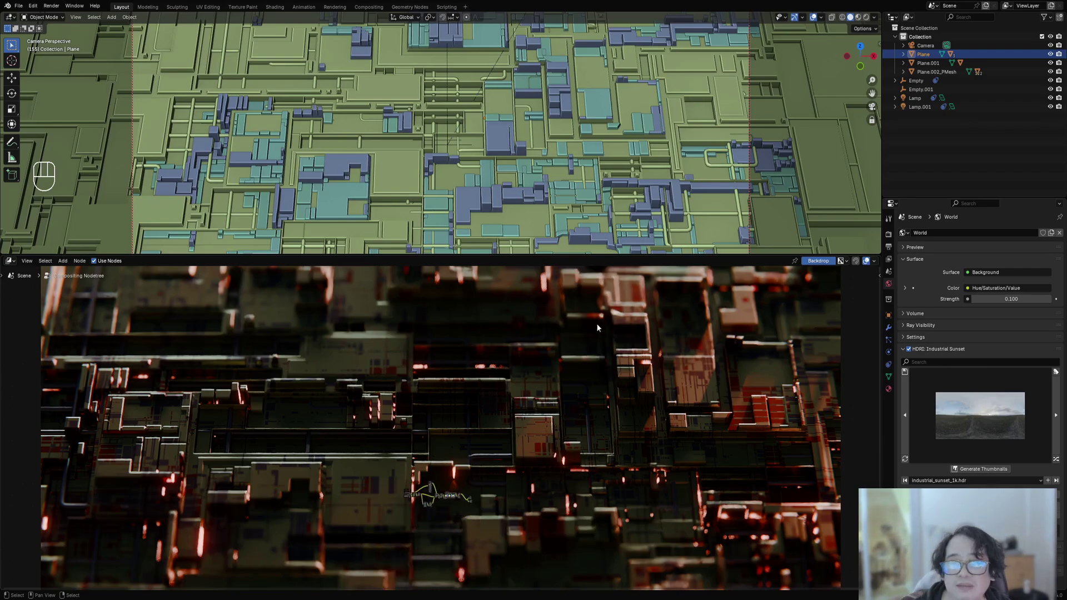
Leave the camera view for the top view and maximize the 3D viewport around the coloured partitioned plane
{"action": "key", "text": "KP_0"}
{"action": "scroll", "coordinate": [565, 166], "scroll_direction": "down", "scroll_amount": 2}
{"action": "middle_click_drag", "start_coordinate": [696, 125], "coordinate": [498, 22], "text": "shift"}
{"action": "key", "text": "ctrl+space"}
{"action": "scroll", "coordinate": [598, 211], "scroll_direction": "up", "scroll_amount": 5}
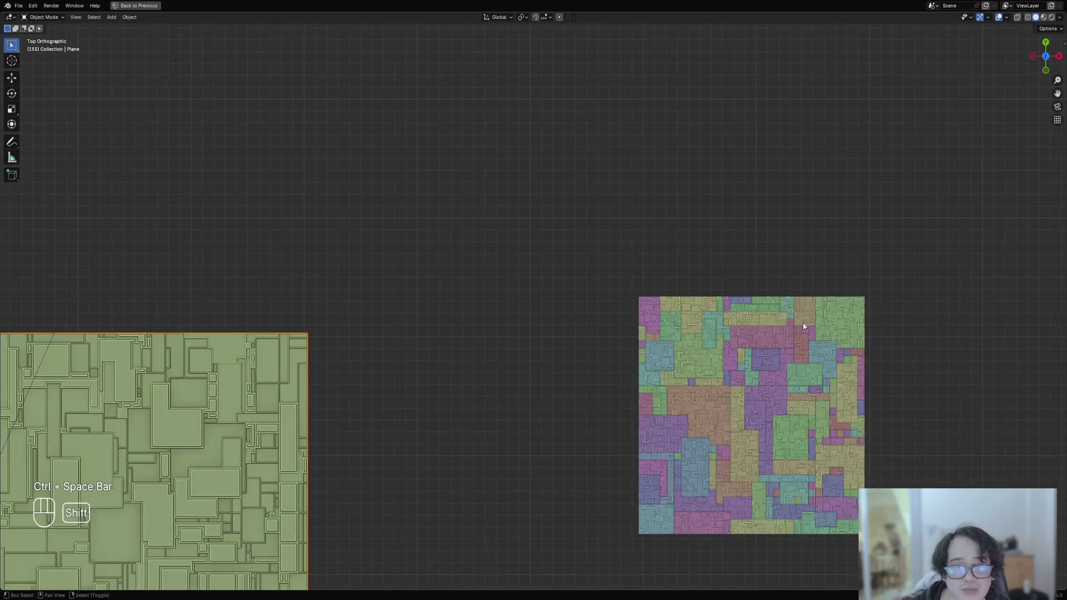
Select a green panel in the upper part of the partitioned plane and locate Partition Mesh among Random Flow's utility extras
{"action": "middle_click_drag", "start_coordinate": [802, 322], "coordinate": [600, 197], "text": "shift"}
{"action": "scroll", "coordinate": [534, 204], "scroll_direction": "up", "scroll_amount": 3}
{"action": "left_click", "coordinate": [509, 209]}
{"action": "scroll", "coordinate": [556, 222], "scroll_direction": "up", "scroll_amount": 2}
{"action": "key", "text": "shift+q"}
{"action": "mouse_move", "coordinate": [564, 232]}
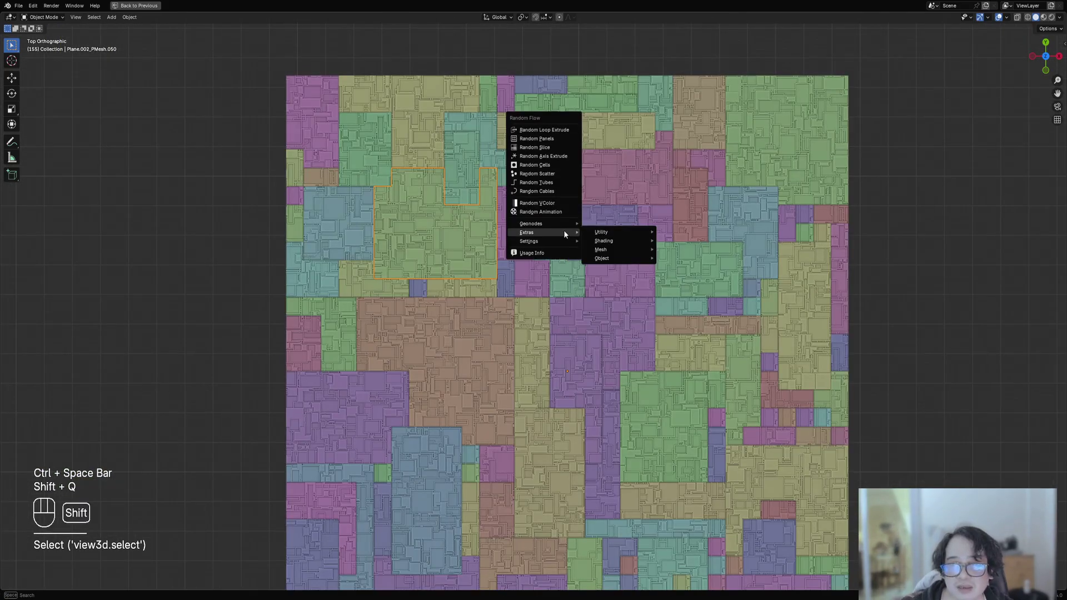
{"action": "mouse_move", "coordinate": [612, 232]}
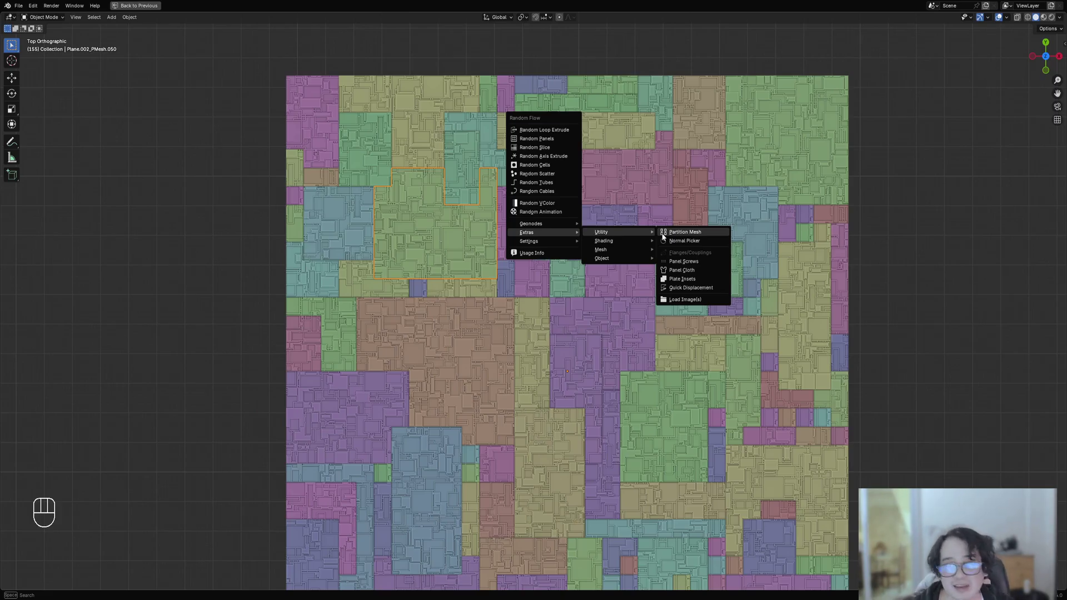
{"action": "left_click", "coordinate": [685, 232]}
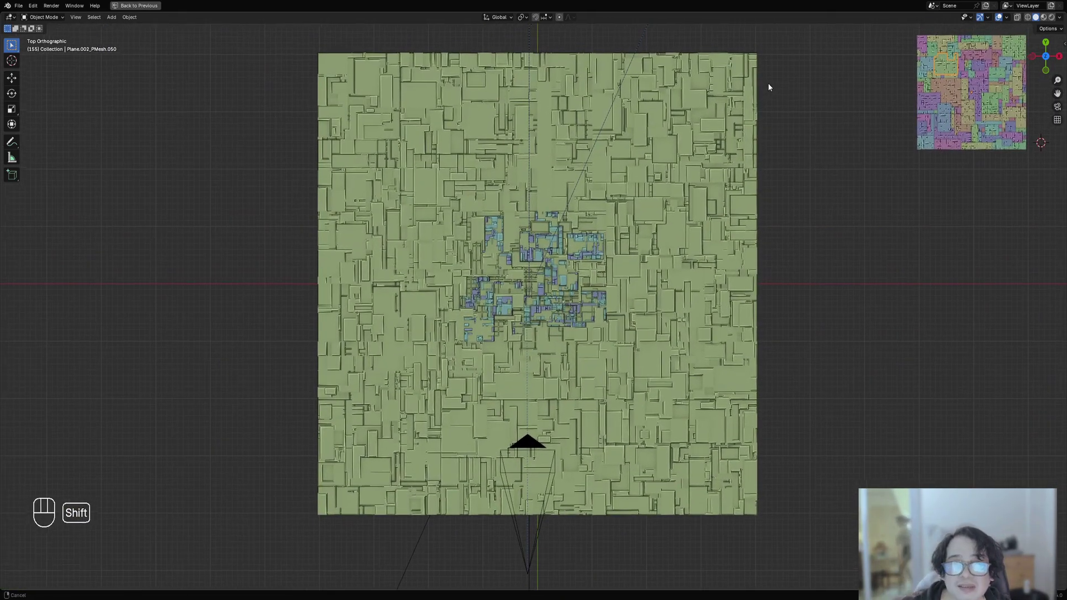
Examine the blue detailed area at the large plane's centre from the top
{"action": "middle_click_drag", "start_coordinate": [769, 88], "coordinate": [734, 109], "text": "shift"}
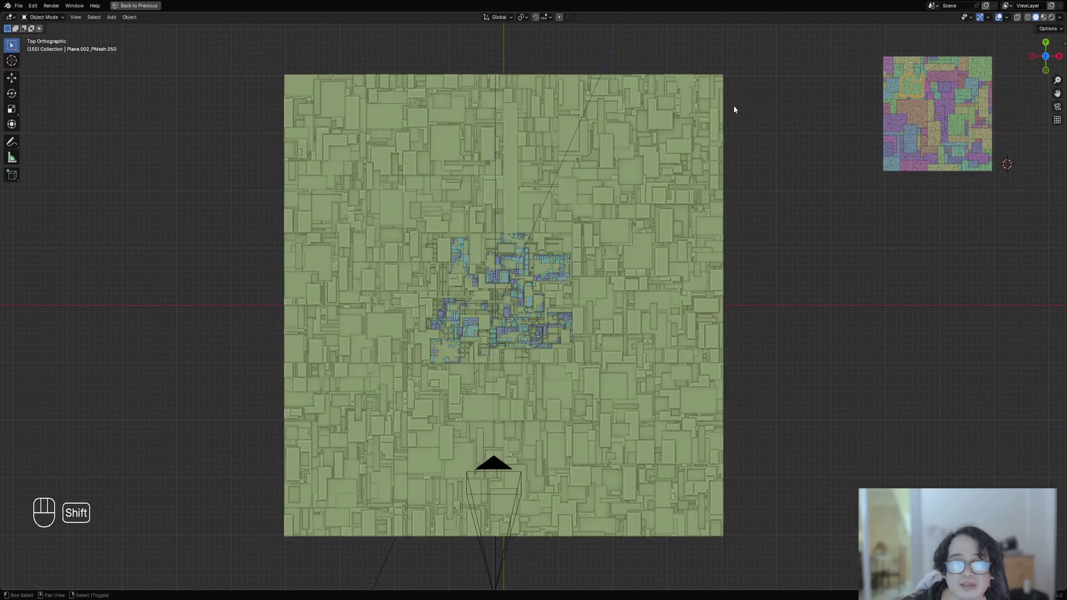
{"action": "scroll", "coordinate": [705, 155], "scroll_direction": "up", "scroll_amount": 4}
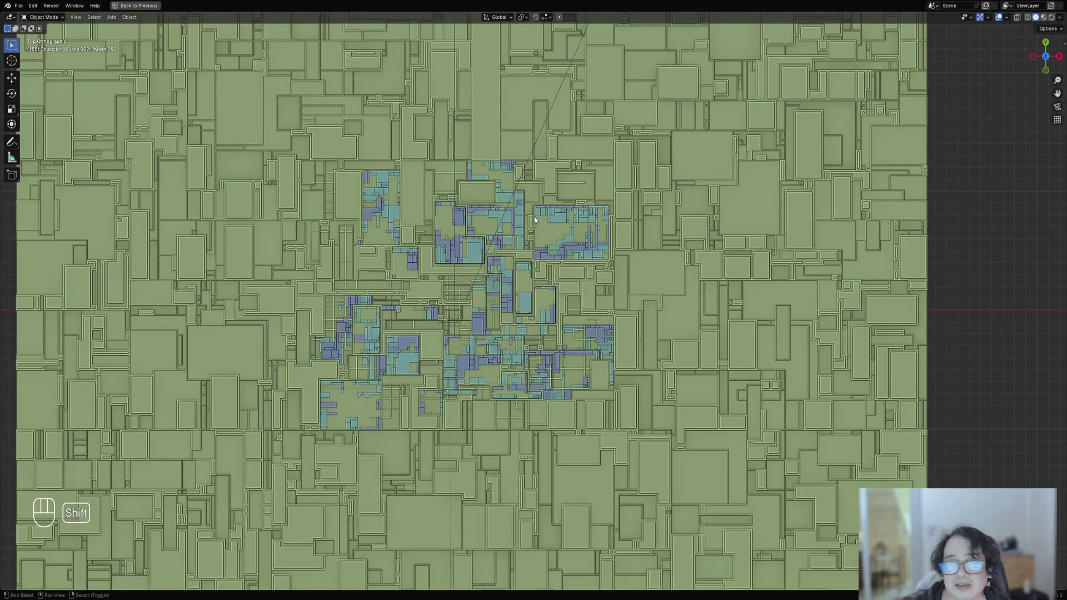
{"action": "middle_click_drag", "start_coordinate": [560, 215], "coordinate": [568, 225], "text": "shift"}
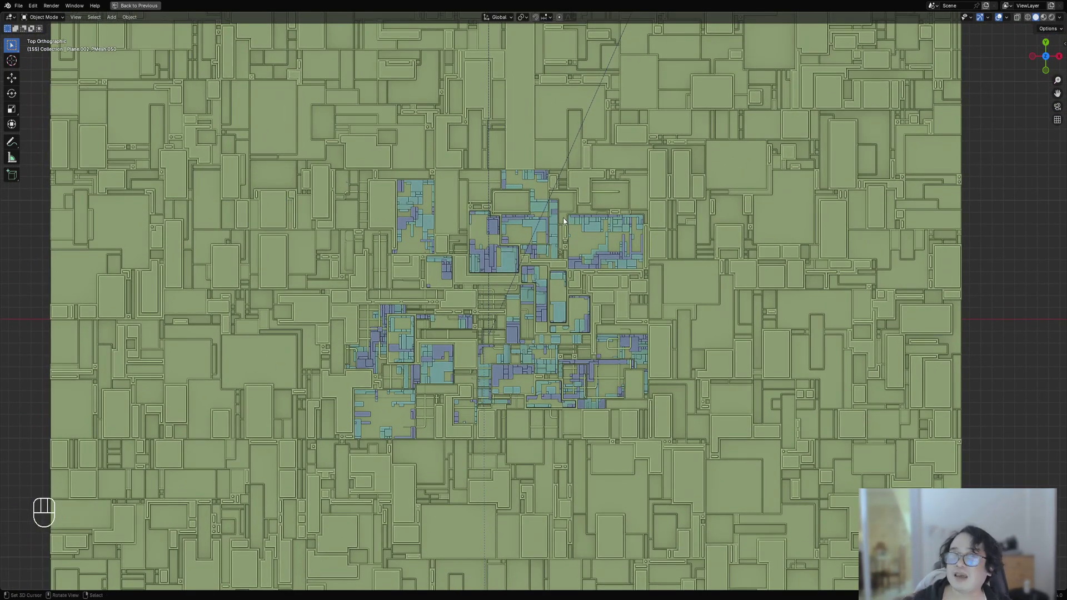